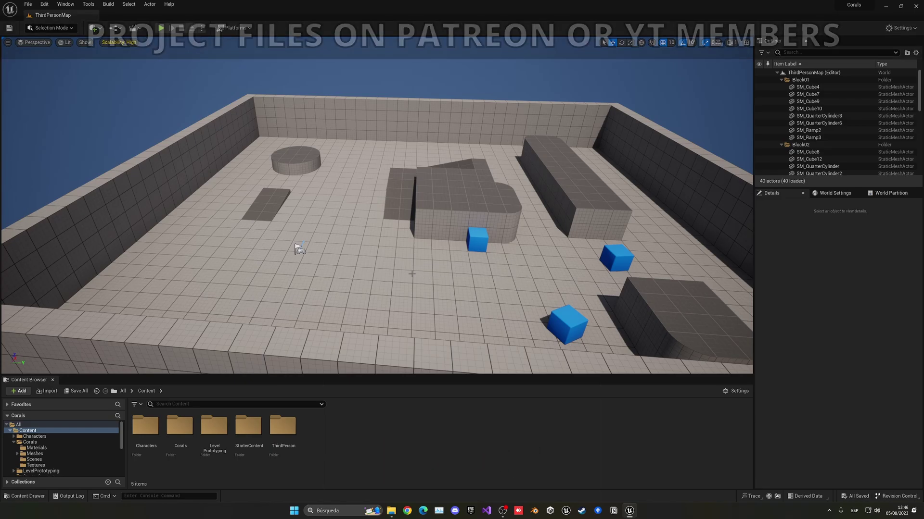
- Enable the experimental Water plugin for the project and restart the editor
{"action": "left_click", "coordinate": [44, 4]}
{"action": "left_click", "coordinate": [63, 109]}
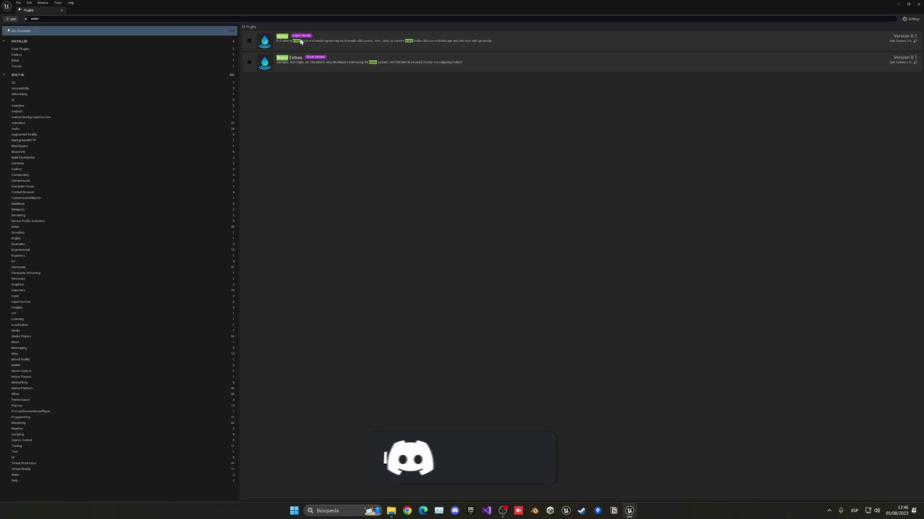
{"action": "left_click", "coordinate": [249, 41]}
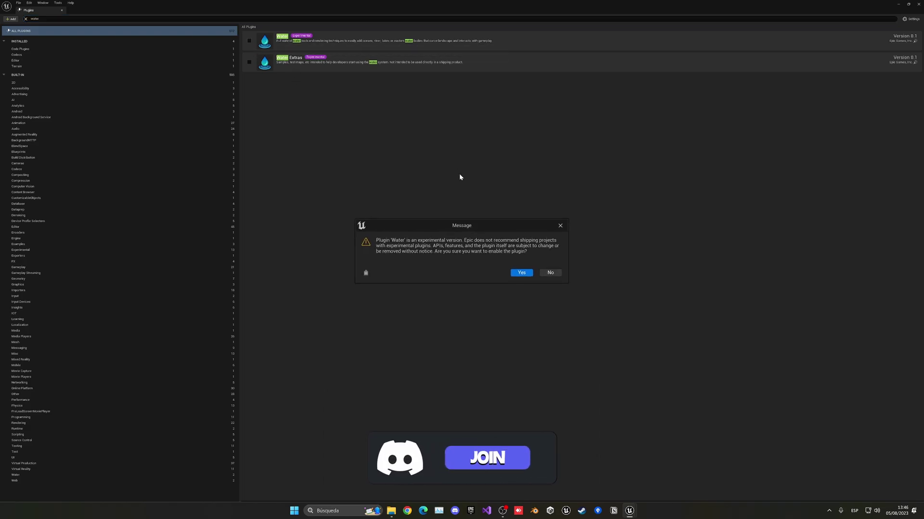
{"action": "left_click", "coordinate": [512, 275]}
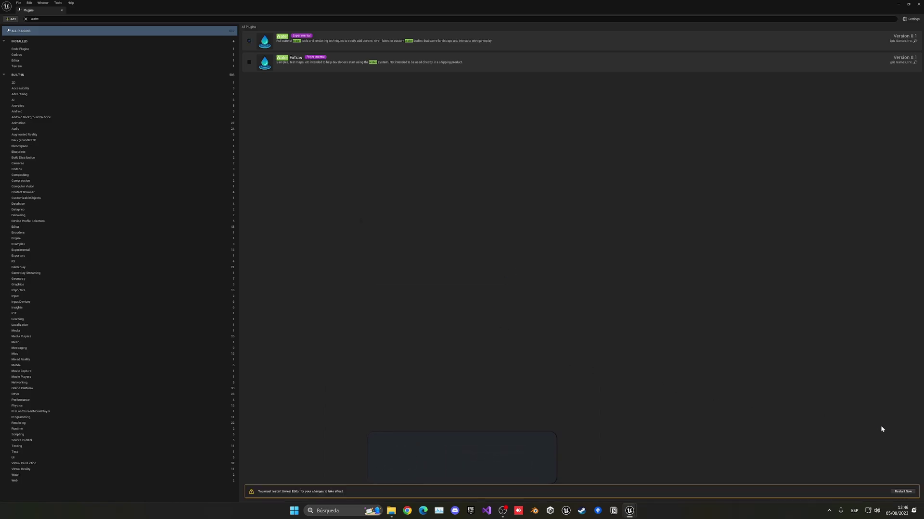
{"action": "left_click", "coordinate": [902, 491]}
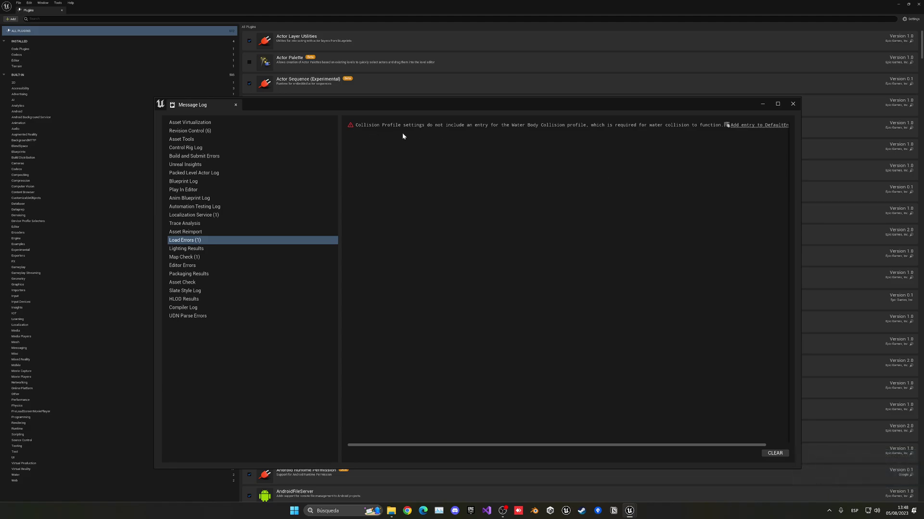
- Add the missing Water Body Collision profile entry to the default engine config, and close the message log and plugin windows
{"action": "left_click", "coordinate": [759, 126]}
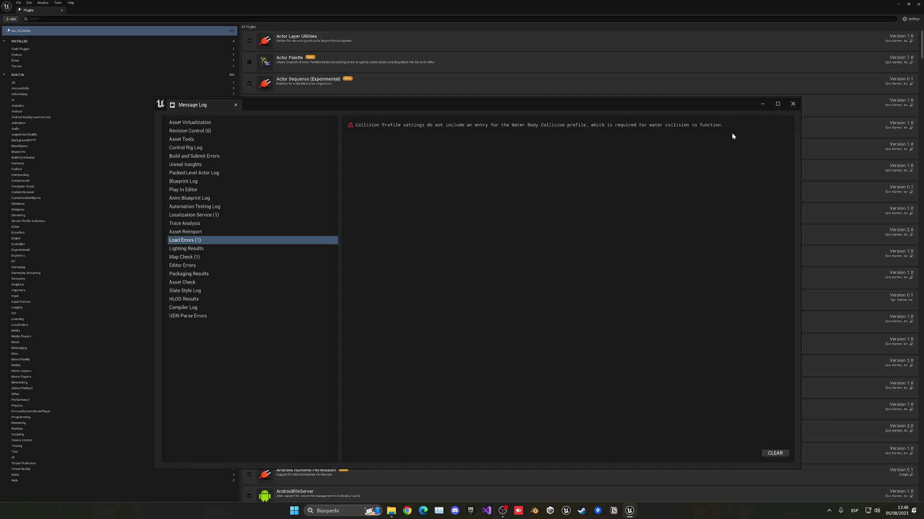
{"action": "left_click", "coordinate": [793, 104]}
{"action": "left_click", "coordinate": [918, 4]}
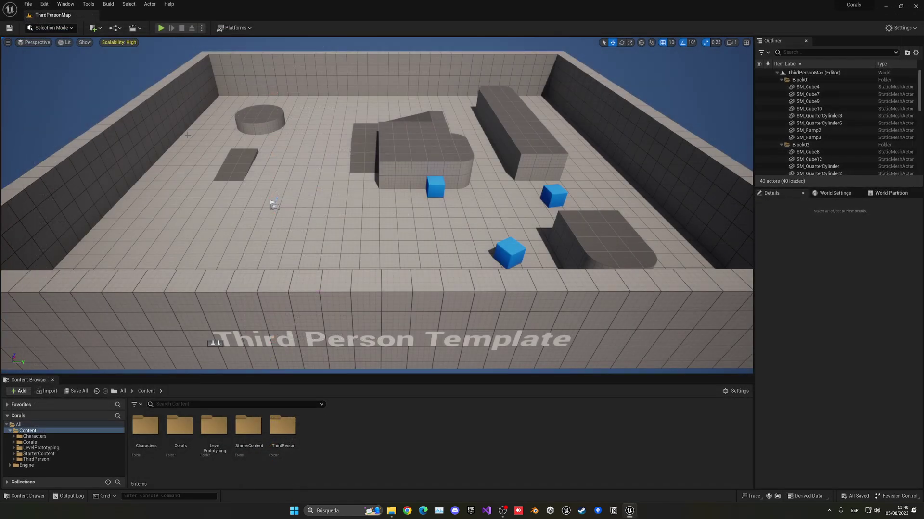
- Create a new level from the Basic template and delete its Floor mesh
{"action": "left_click", "coordinate": [28, 5]}
{"action": "left_click", "coordinate": [51, 22]}
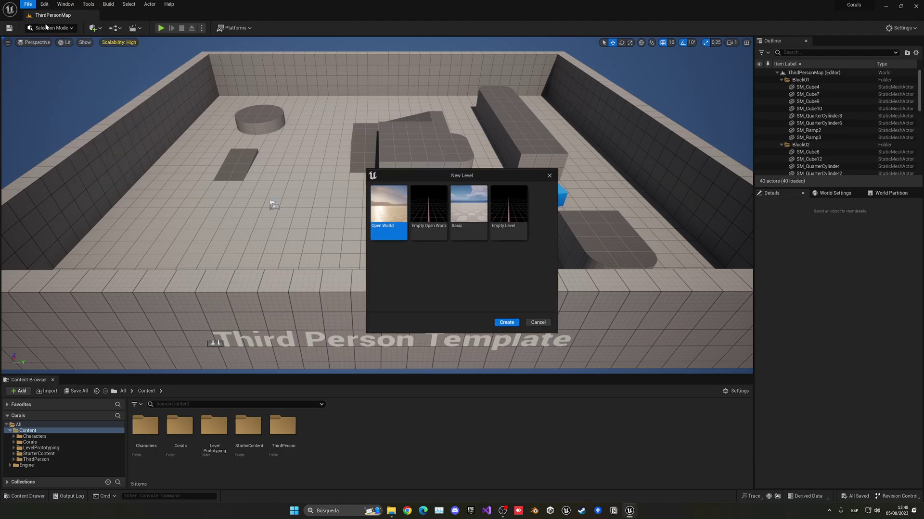
{"action": "left_click", "coordinate": [469, 226]}
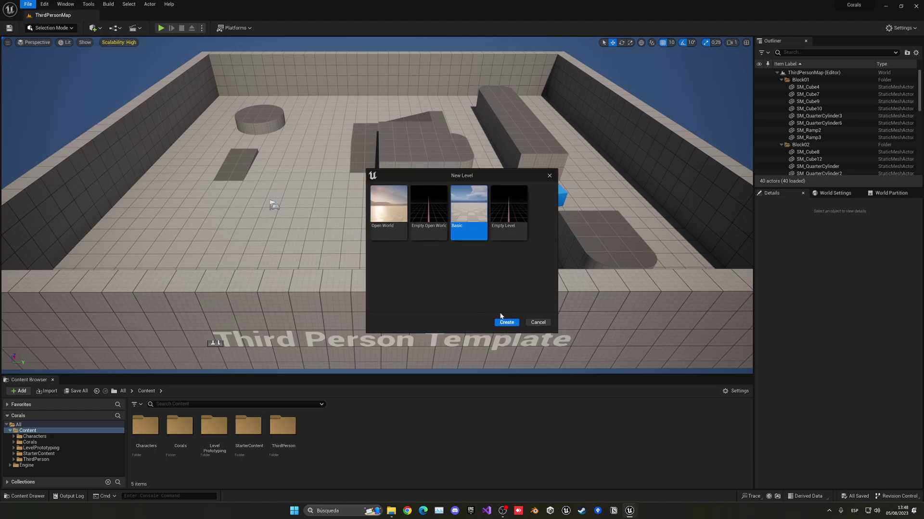
{"action": "left_click", "coordinate": [505, 322]}
{"action": "left_click", "coordinate": [455, 233]}
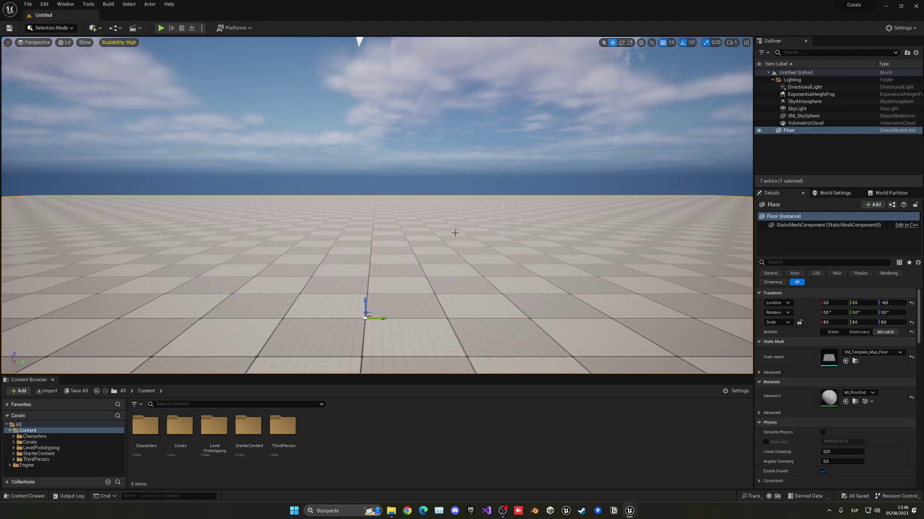
{"action": "key", "text": "Delete"}
- Create a new landscape with 63x63-quad sections, 8 x 8 components and an overall resolution of 505 x 505
{"action": "right_click_drag", "start_coordinate": [443, 218], "coordinate": [451, 258]}
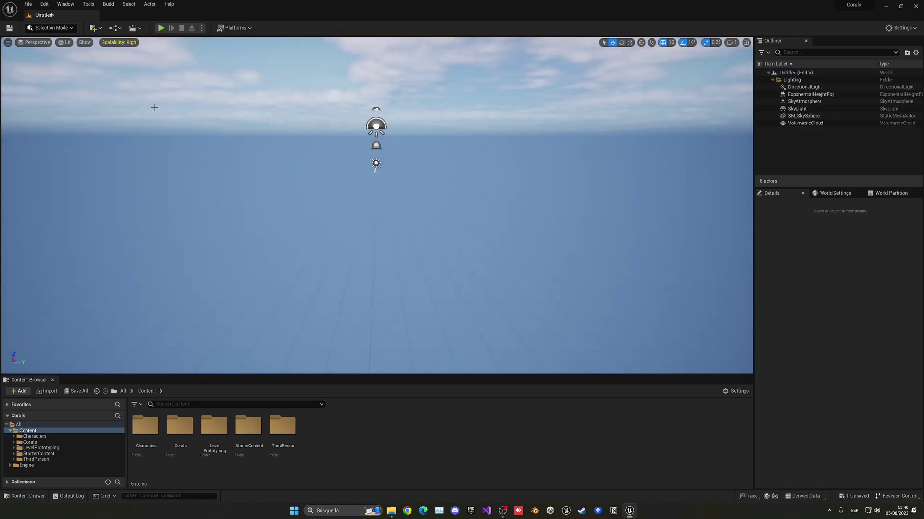
{"action": "left_click", "coordinate": [61, 29]}
{"action": "left_click", "coordinate": [65, 50]}
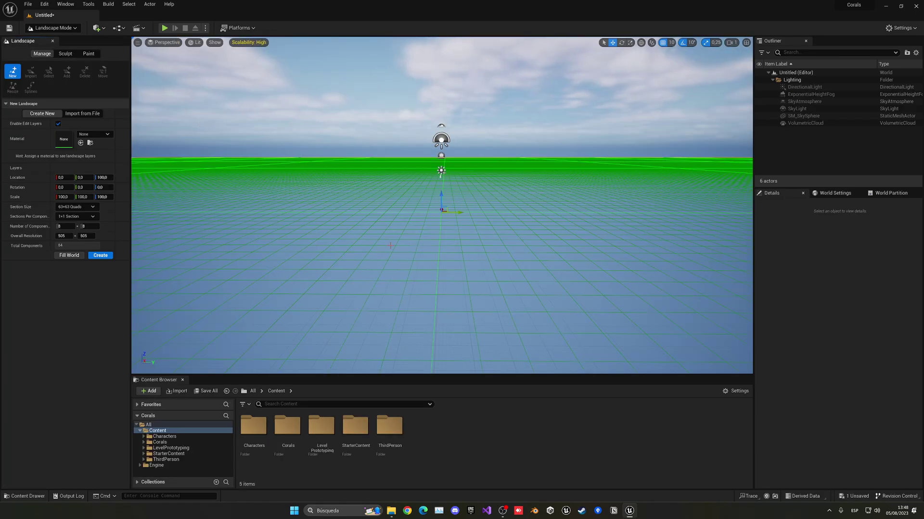
{"action": "key", "text": "e"}
{"action": "right_click_drag", "start_coordinate": [288, 221], "coordinate": [287, 237]}
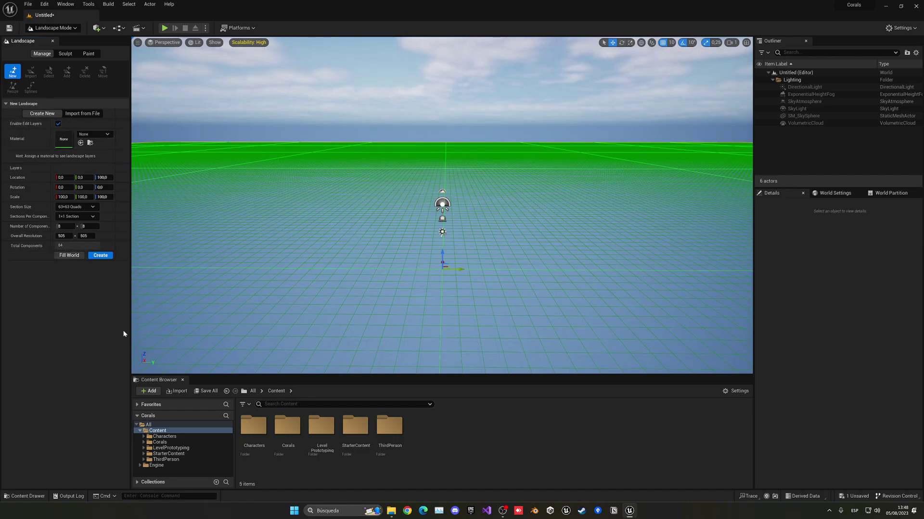
{"action": "left_click", "coordinate": [105, 256]}
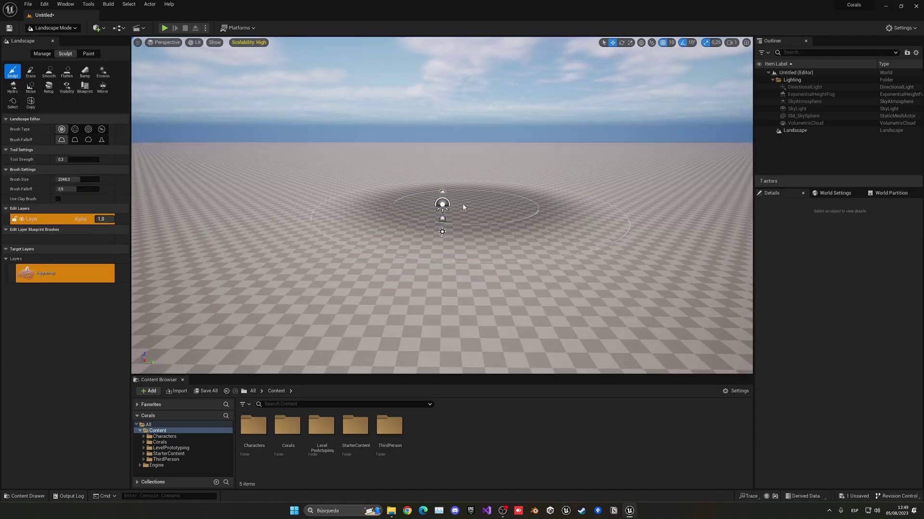
- Leave landscape editing and place a Water Body Ocean actor near the middle of the landscape
{"action": "left_click", "coordinate": [45, 29]}
{"action": "left_click", "coordinate": [51, 35]}
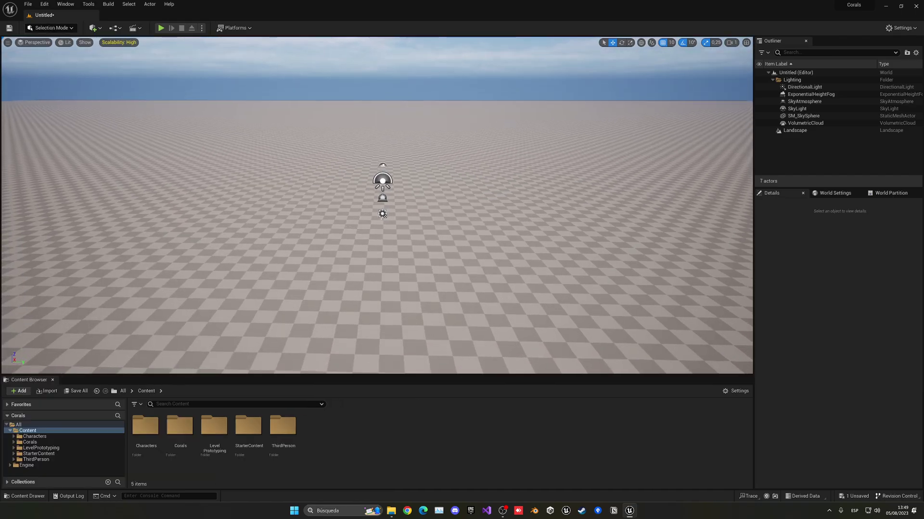
{"action": "left_click", "coordinate": [93, 28]}
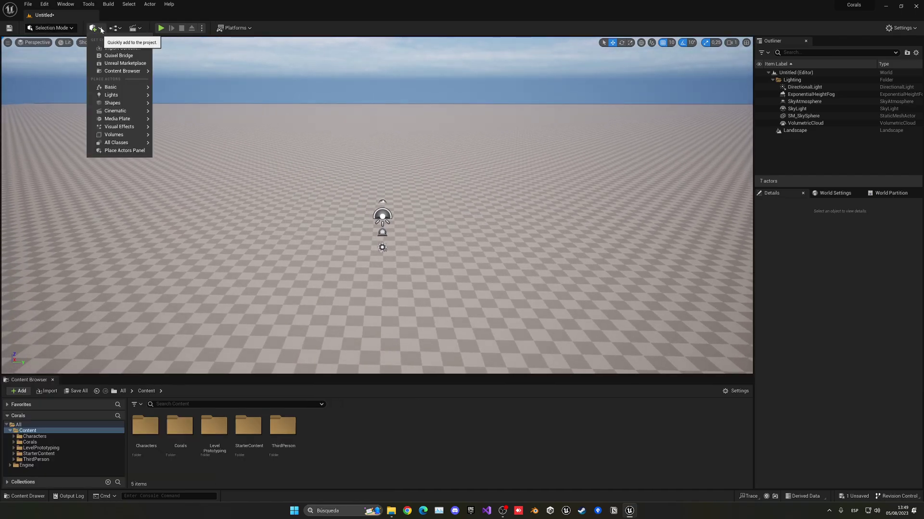
{"action": "mouse_move", "coordinate": [135, 142]}
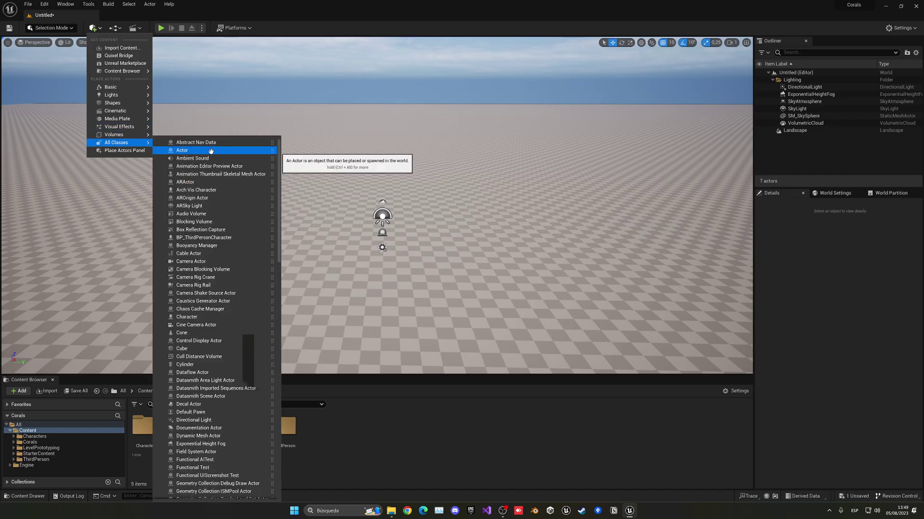
{"action": "type", "text": "wate"}
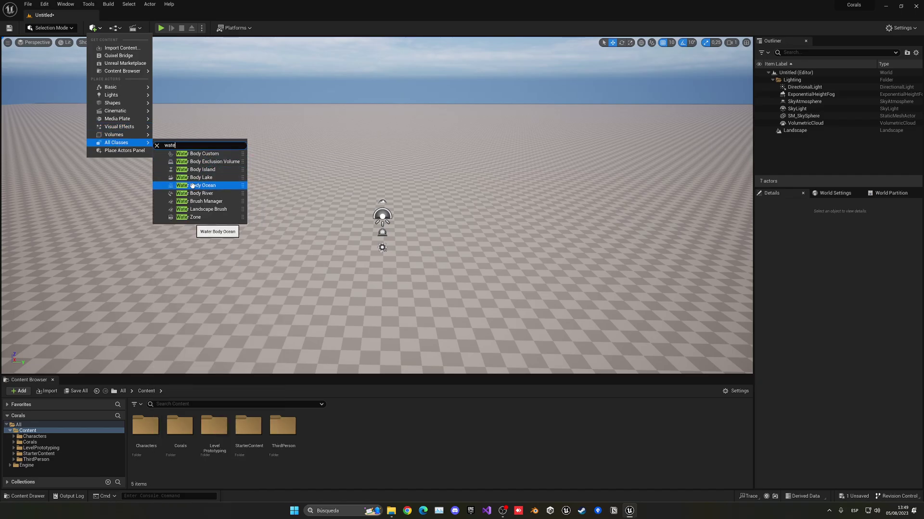
{"action": "left_click_drag", "start_coordinate": [205, 186], "coordinate": [384, 234]}
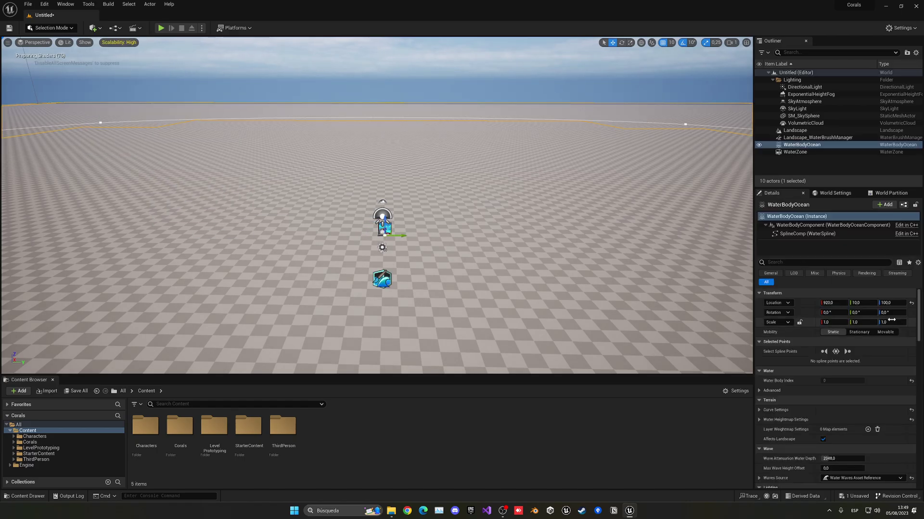
- Set the ocean actor's X and Y location to 0
{"action": "type", "text": "0"}
{"action": "left_click", "coordinate": [857, 303]}
{"action": "type", "text": "0"}
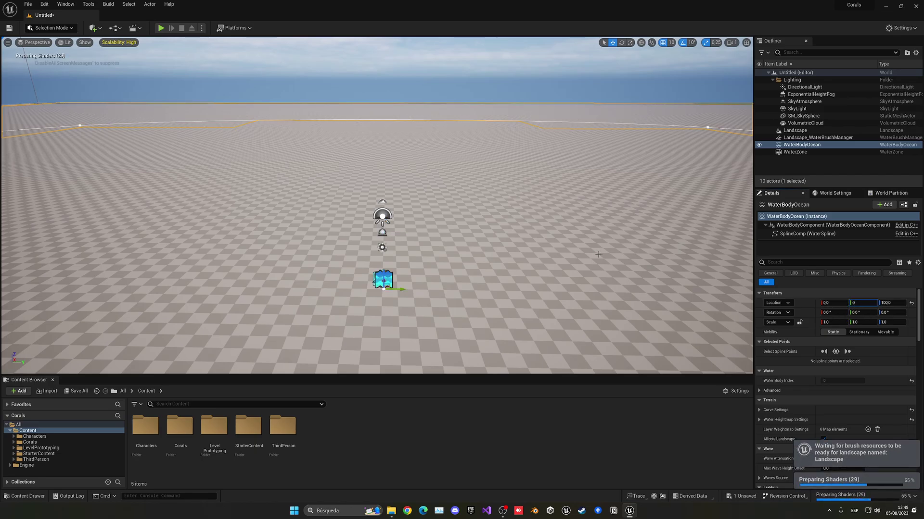
- Move one corner point of the ocean's island spline inward to about X 1180, Y -4240
{"action": "key", "text": "s"}
{"action": "mouse_move", "coordinate": [600, 254]}
{"action": "right_mouse_down"}
{"action": "mouse_move", "coordinate": [554, 254]}
{"action": "mouse_move", "coordinate": [600, 254]}
{"action": "mouse_move", "coordinate": [611, 279]}
{"action": "mouse_move", "coordinate": [595, 308]}
{"action": "mouse_move", "coordinate": [589, 263]}
{"action": "mouse_move", "coordinate": [553, 260]}
{"action": "mouse_move", "coordinate": [597, 260]}
{"action": "mouse_move", "coordinate": [590, 265]}
{"action": "right_mouse_up"}
{"action": "scroll", "coordinate": [599, 254], "scroll_direction": "up", "scroll_amount": 6}
{"action": "key", "text": "s"}
{"action": "scroll", "coordinate": [599, 254], "scroll_direction": "up", "scroll_amount": 3}
{"action": "key", "text": "s"}
{"action": "key", "text": "w"}
{"action": "left_click", "coordinate": [322, 191]}
{"action": "right_click_drag", "start_coordinate": [322, 190], "coordinate": [148, 250]}
{"action": "key", "text": "w"}
{"action": "key", "text": "d"}
{"action": "right_click_drag", "start_coordinate": [348, 237], "coordinate": [347, 237]}
{"action": "key", "text": "d"}
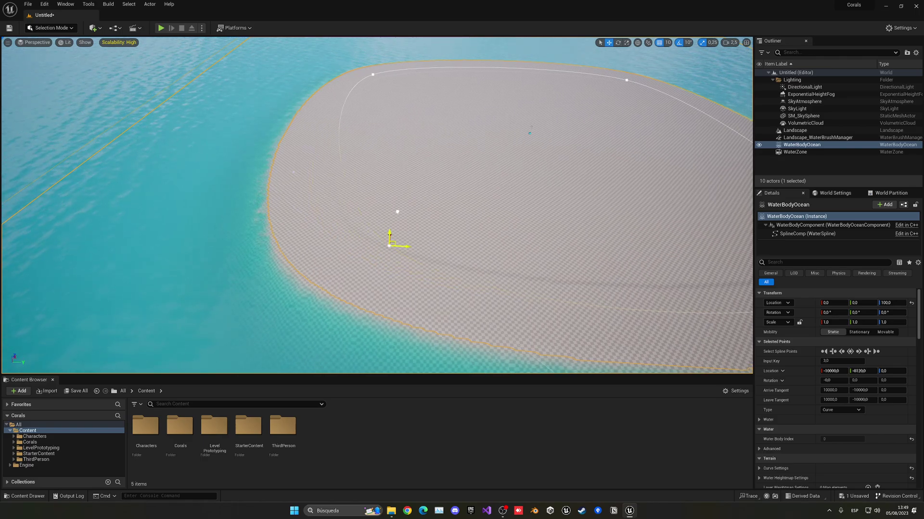
{"action": "left_click_drag", "start_coordinate": [517, 148], "coordinate": [516, 148]}
{"action": "left_click_drag", "start_coordinate": [471, 186], "coordinate": [460, 121]}
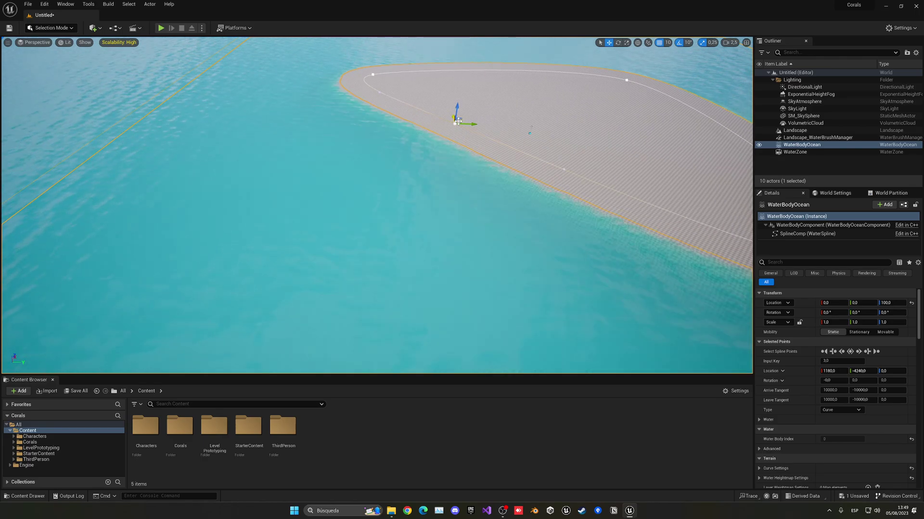
- Move the adjacent corner point of the ocean spline to about X 1180, Y 2150 to reshape the island outline
{"action": "right_click_drag", "start_coordinate": [529, 155], "coordinate": [529, 155]}
{"action": "left_click_drag", "start_coordinate": [510, 146], "coordinate": [377, 79]}
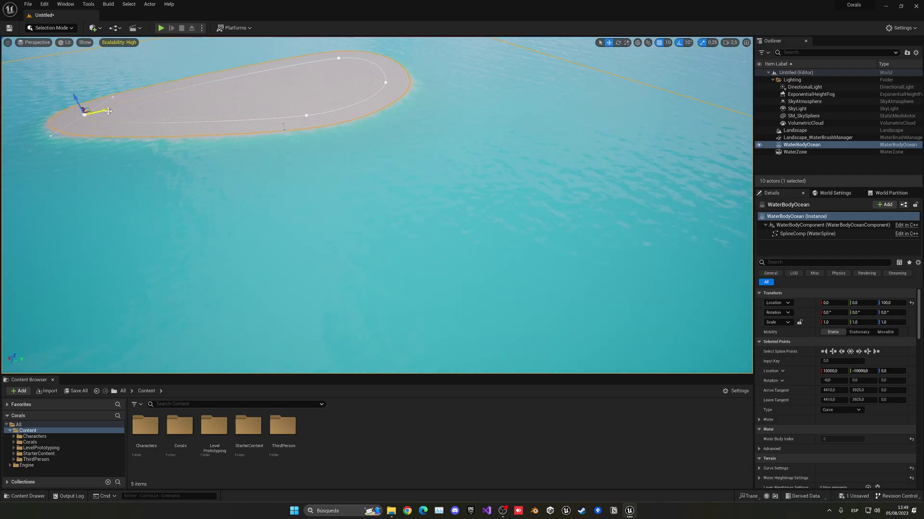
{"action": "left_click_drag", "start_coordinate": [333, 82], "coordinate": [338, 82]}
{"action": "right_click_drag", "start_coordinate": [445, 140], "coordinate": [446, 140]}
{"action": "key", "text": "w"}
{"action": "scroll", "coordinate": [446, 140], "scroll_direction": "up", "scroll_amount": 4}
{"action": "right_click_drag", "start_coordinate": [377, 205], "coordinate": [376, 204]}
{"action": "right_click_drag", "start_coordinate": [435, 136], "coordinate": [434, 136]}
{"action": "key", "text": "e"}
{"action": "left_click", "coordinate": [406, 166]}
{"action": "key", "text": "d"}
{"action": "right_click_drag", "start_coordinate": [492, 198], "coordinate": [493, 197]}
{"action": "key", "text": "w"}
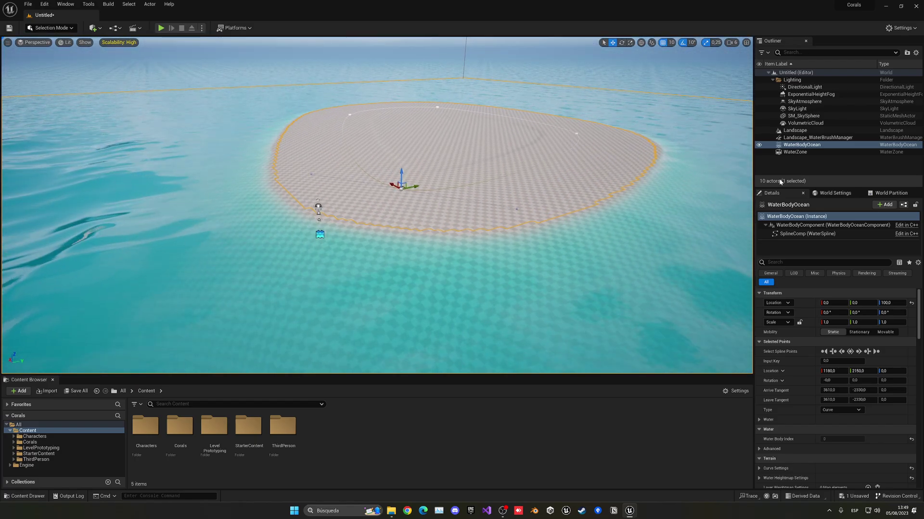
- In the ocean's water heightmap falloff settings, set the Falloff Angle to 20
{"action": "left_click", "coordinate": [807, 138]}
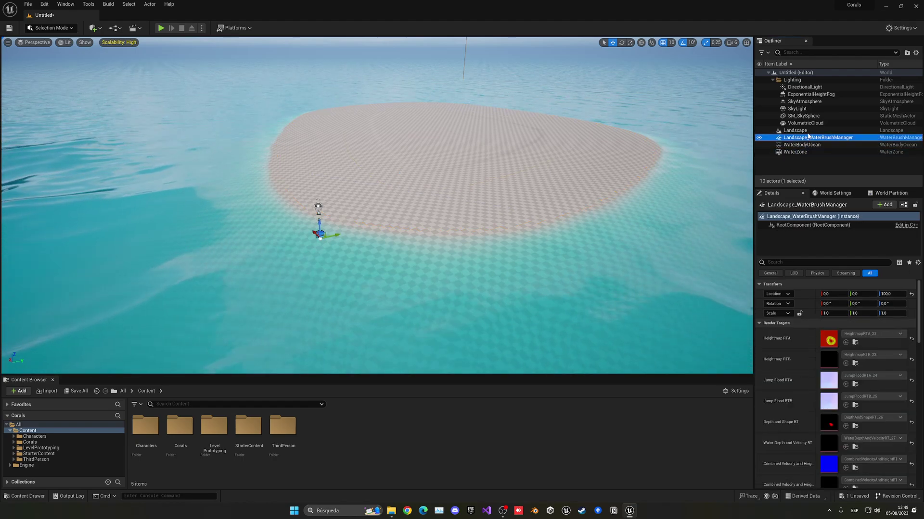
{"action": "left_click", "coordinate": [804, 131]}
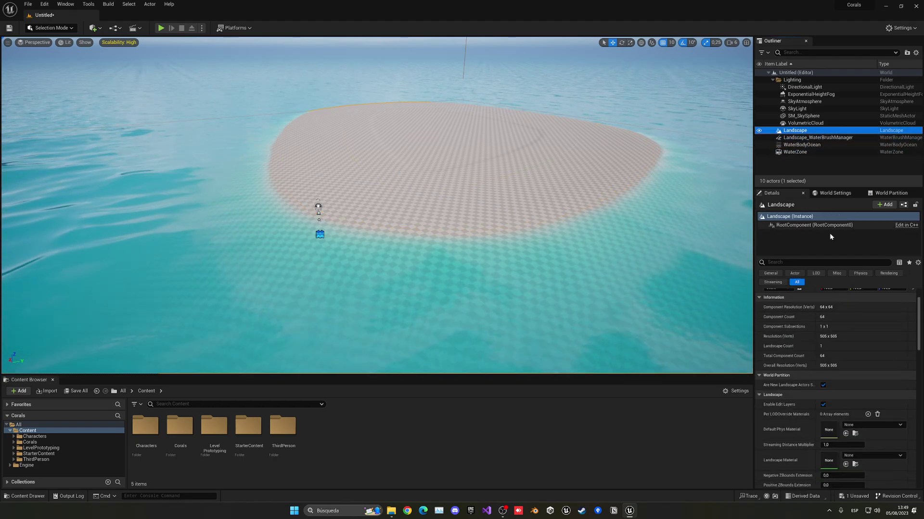
{"action": "left_click", "coordinate": [798, 152]}
{"action": "left_click", "coordinate": [803, 145]}
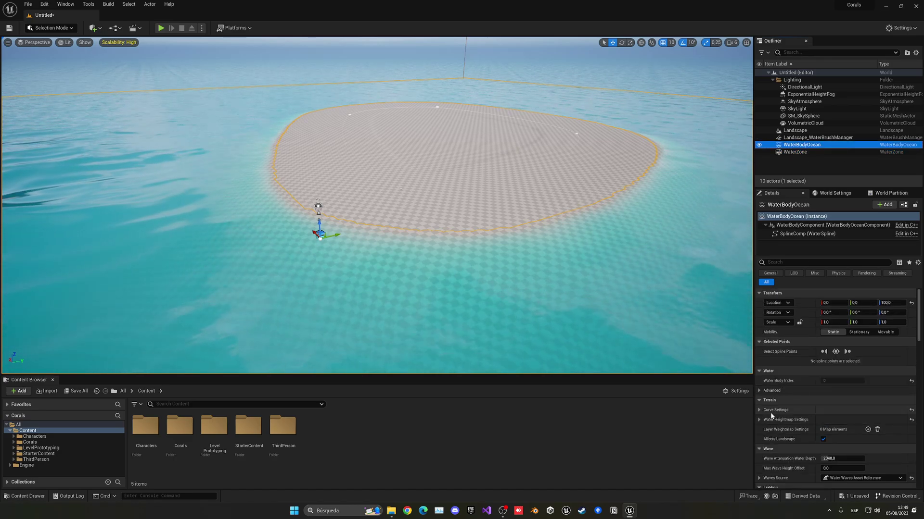
{"action": "left_click", "coordinate": [767, 419]}
{"action": "scroll", "coordinate": [767, 421], "scroll_direction": "down", "scroll_amount": 1}
{"action": "scroll", "coordinate": [766, 420], "scroll_direction": "down", "scroll_amount": 2}
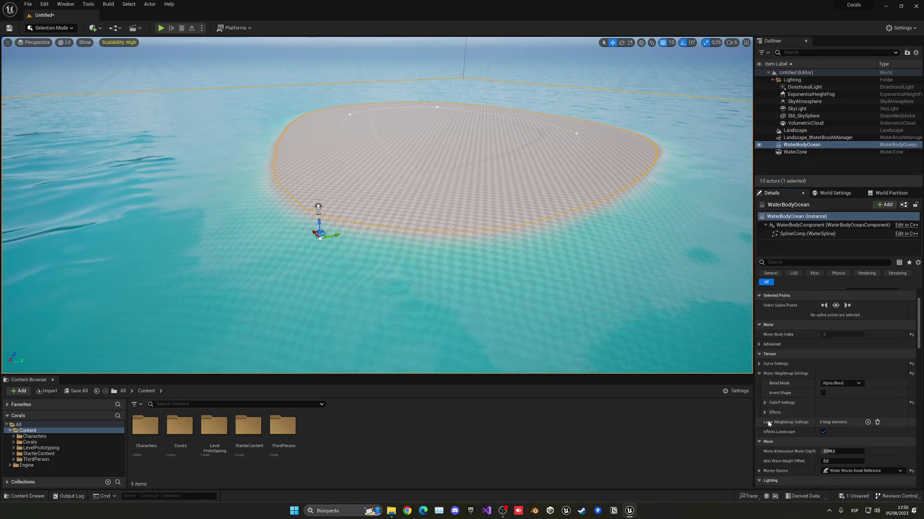
{"action": "left_click", "coordinate": [764, 403]}
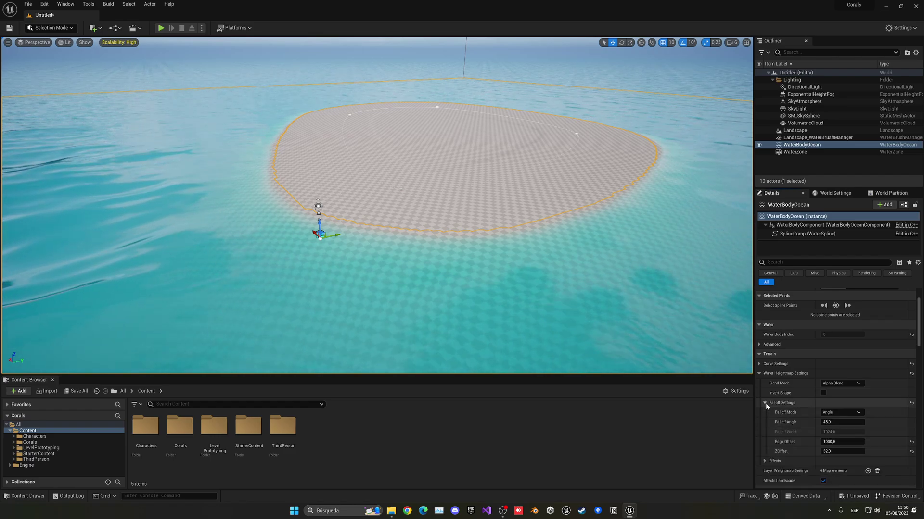
{"action": "scroll", "coordinate": [779, 405], "scroll_direction": "down", "scroll_amount": 3}
{"action": "left_click", "coordinate": [831, 366]}
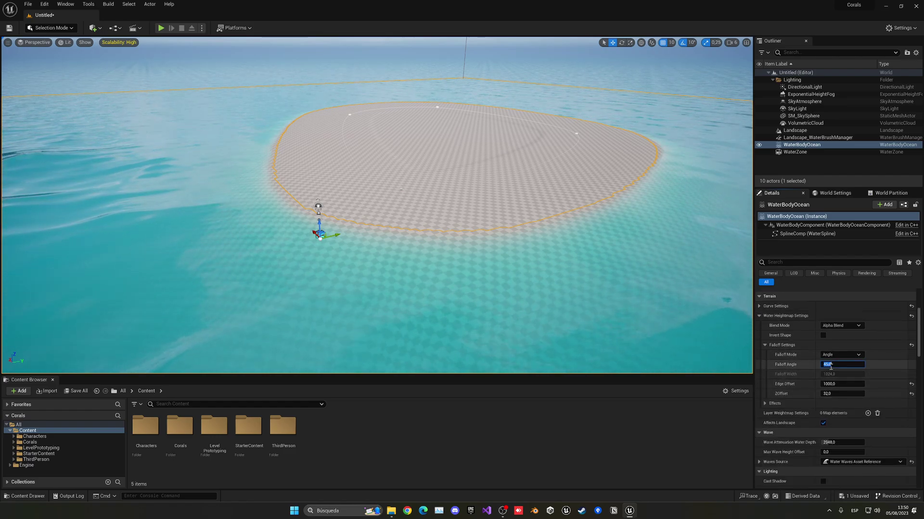
{"action": "type", "text": "20"}
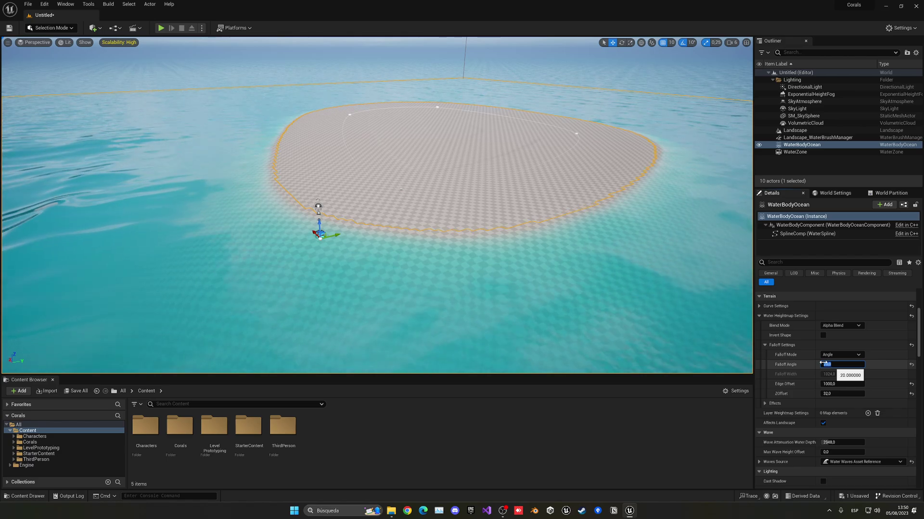
- Set the Edge Offset of the ocean's heightmap falloff to 5000
{"action": "key", "text": "w"}
{"action": "mouse_move", "coordinate": [618, 245]}
{"action": "right_mouse_down"}
{"action": "mouse_move", "coordinate": [617, 270]}
{"action": "mouse_move", "coordinate": [618, 245]}
{"action": "right_mouse_up"}
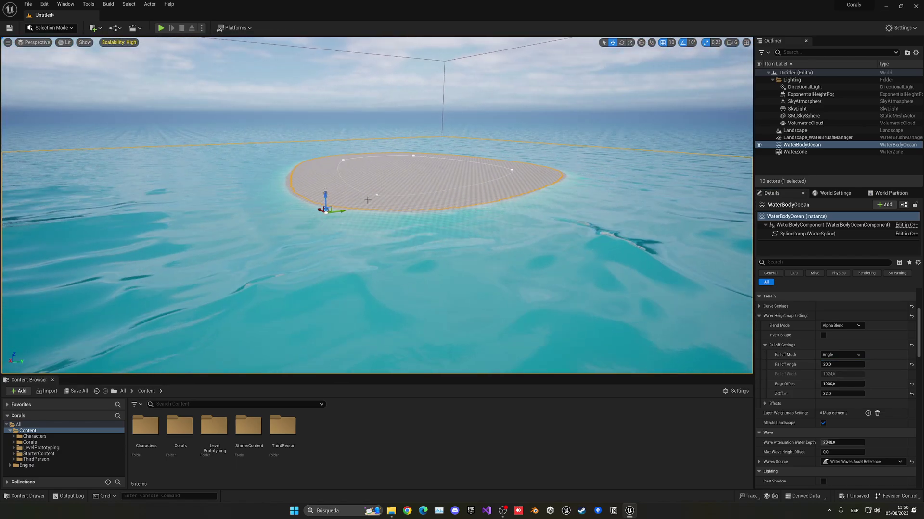
{"action": "left_click", "coordinate": [826, 384]}
{"action": "type", "text": "5000"}
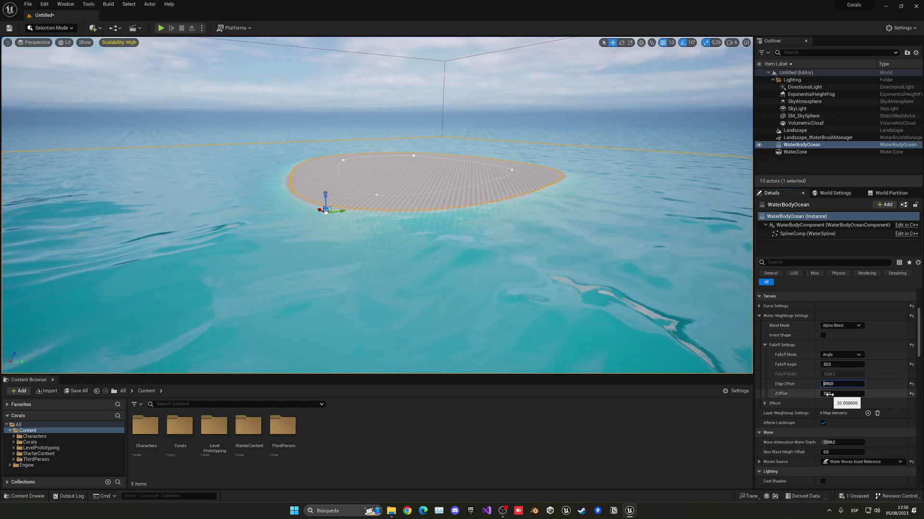
{"action": "key", "text": "Return"}
- Check the underwater slope and set the falloff's Edge Offset to about 31 and ZOffset to about 3.7
{"action": "right_click_drag", "start_coordinate": [522, 251], "coordinate": [522, 289]}
{"action": "key", "text": "w"}
{"action": "key", "text": "w"}
{"action": "mouse_move", "coordinate": [576, 272]}
{"action": "right_mouse_down"}
{"action": "mouse_move", "coordinate": [576, 288]}
{"action": "mouse_move", "coordinate": [576, 260]}
{"action": "mouse_move", "coordinate": [576, 272]}
{"action": "right_mouse_up"}
{"action": "key", "text": "s"}
{"action": "key", "text": "w"}
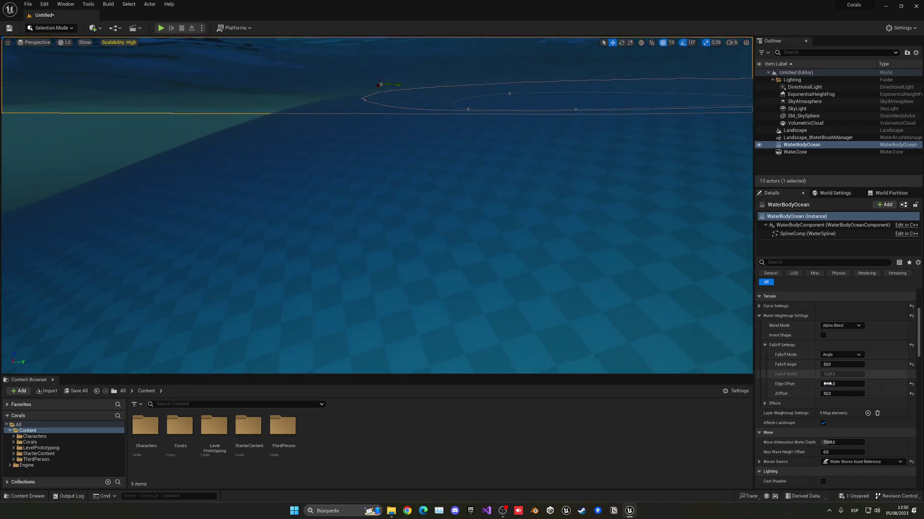
{"action": "left_click_drag", "start_coordinate": [837, 383], "coordinate": [813, 394]}
{"action": "key", "text": "w"}
{"action": "mouse_move", "coordinate": [542, 205]}
{"action": "right_mouse_down"}
{"action": "mouse_move", "coordinate": [553, 198]}
{"action": "mouse_move", "coordinate": [542, 205]}
{"action": "right_mouse_up"}
{"action": "key", "text": "s"}
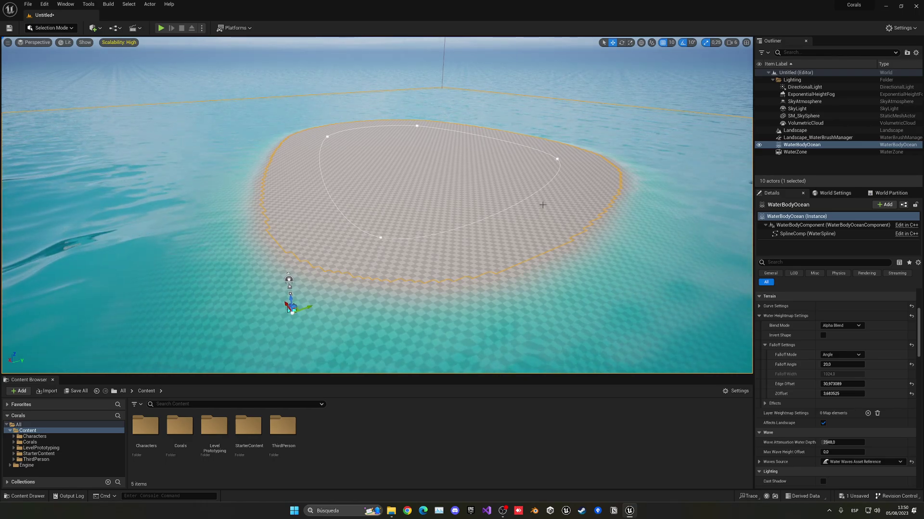
- In the heightmap's Curl Noise effects, set Curl 1 Amount to about 0.51 to break up the island's coastline
{"action": "left_click", "coordinate": [766, 404]}
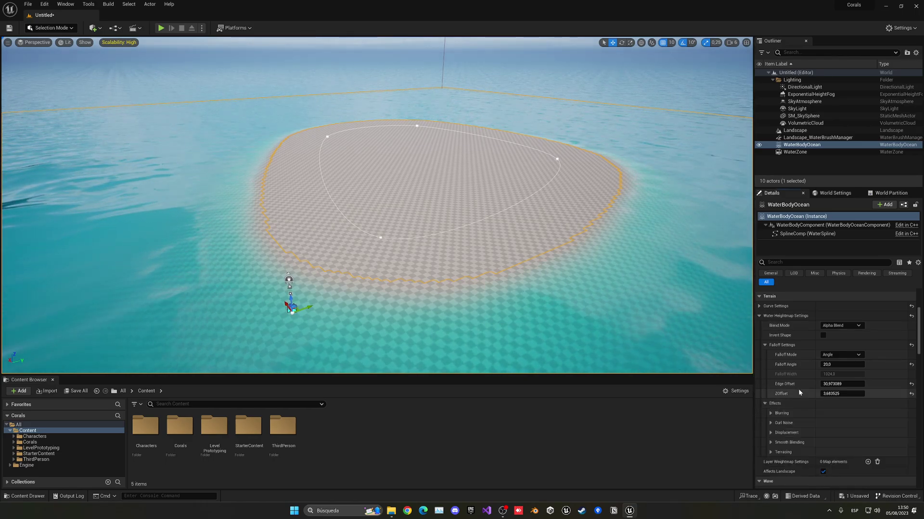
{"action": "scroll", "coordinate": [794, 390], "scroll_direction": "down", "scroll_amount": 3}
{"action": "left_click", "coordinate": [771, 354]}
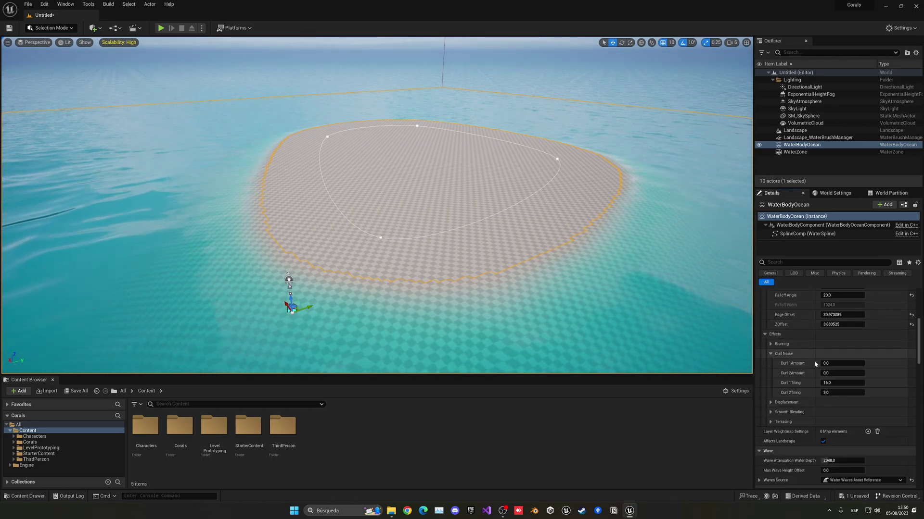
{"action": "left_click_drag", "start_coordinate": [822, 364], "coordinate": [827, 365]}
{"action": "key", "text": "w"}
{"action": "right_click_drag", "start_coordinate": [376, 205], "coordinate": [356, 202]}
{"action": "scroll", "coordinate": [337, 202], "scroll_direction": "down", "scroll_amount": 1}
{"action": "key", "text": "s"}
{"action": "scroll", "coordinate": [327, 235], "scroll_direction": "down", "scroll_amount": 1}
{"action": "scroll", "coordinate": [377, 205], "scroll_direction": "up", "scroll_amount": 4}
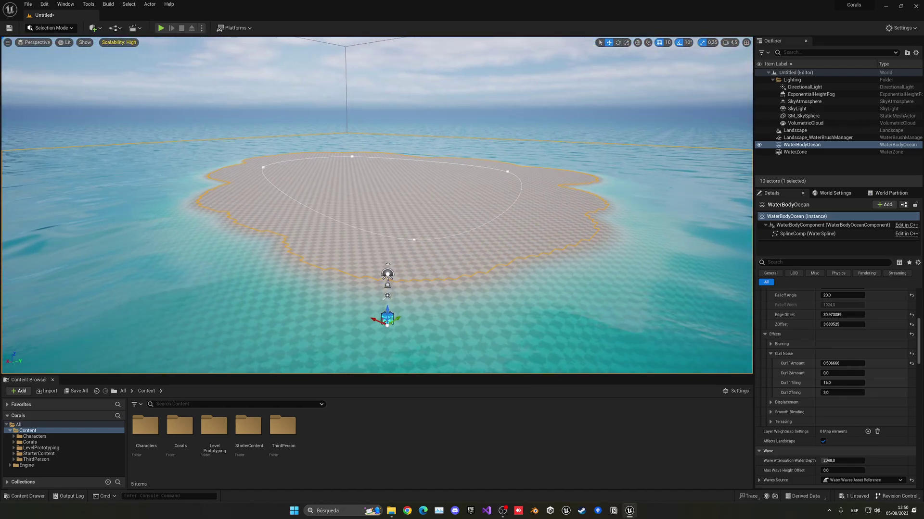
{"action": "scroll", "coordinate": [775, 366], "scroll_direction": "up", "scroll_amount": 3}
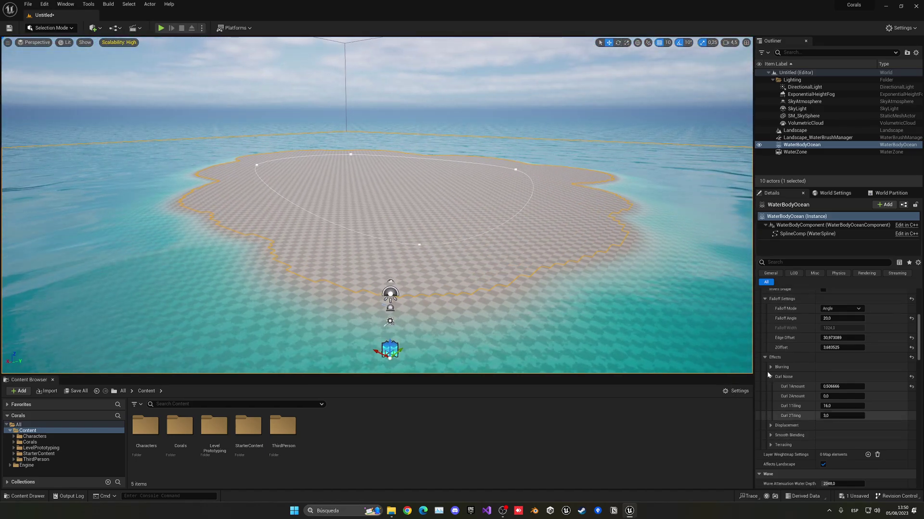
{"action": "left_click", "coordinate": [759, 294]}
{"action": "scroll", "coordinate": [781, 433], "scroll_direction": "up", "scroll_amount": 3}
{"action": "scroll", "coordinate": [781, 434], "scroll_direction": "down", "scroll_amount": 10}
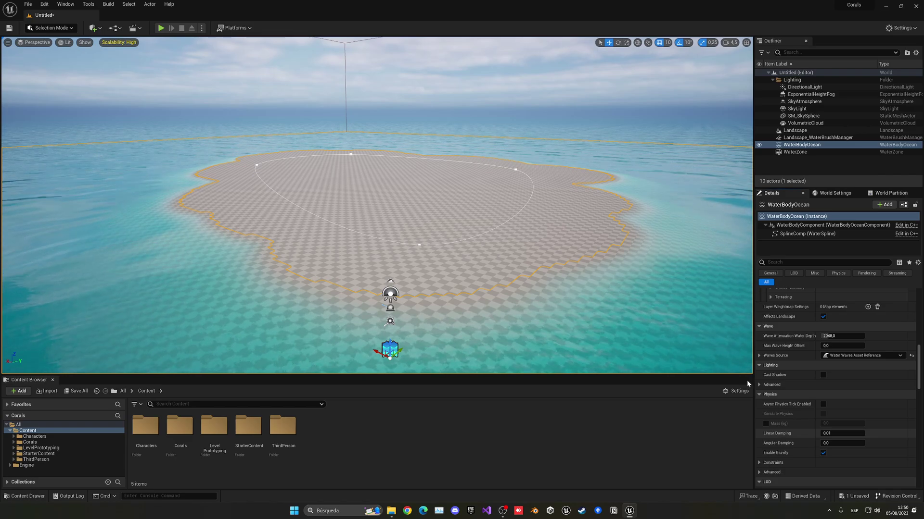
- Save the level as Coral in the Content folder
{"action": "right_click_drag", "start_coordinate": [555, 294], "coordinate": [543, 289]}
{"action": "key", "text": "ctrl+s"}
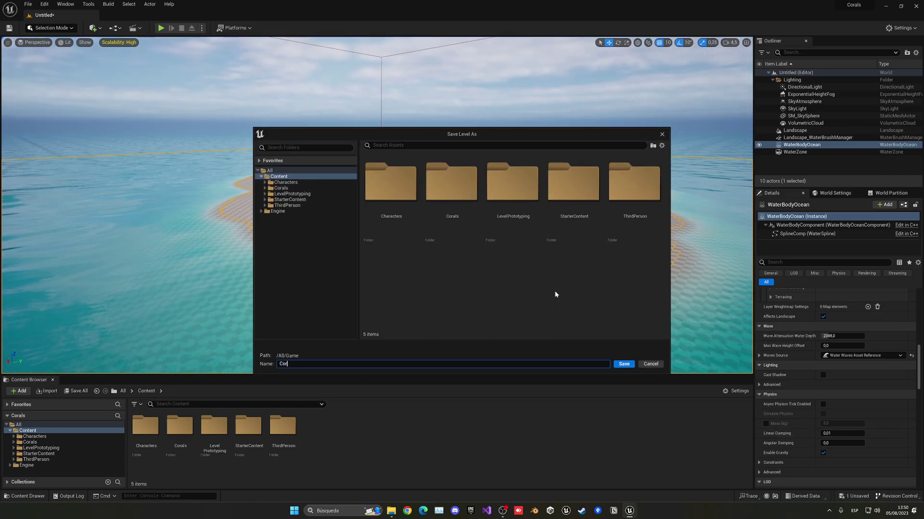
{"action": "type", "text": "Coral"}
{"action": "key", "text": "Return"}
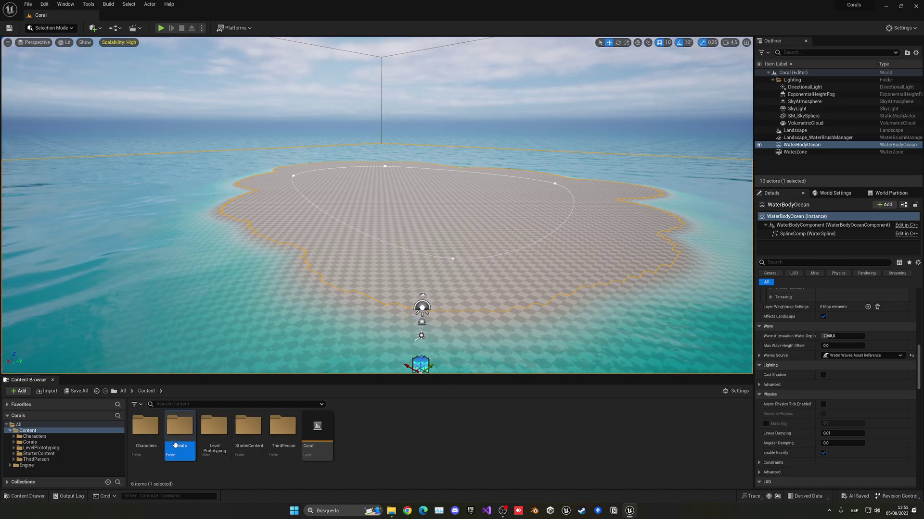
- Look through the coral and rock meshes in the Corals Meshes folder and return to the Content folder
{"action": "double_click", "coordinate": [179, 427]}
{"action": "double_click", "coordinate": [179, 426]}
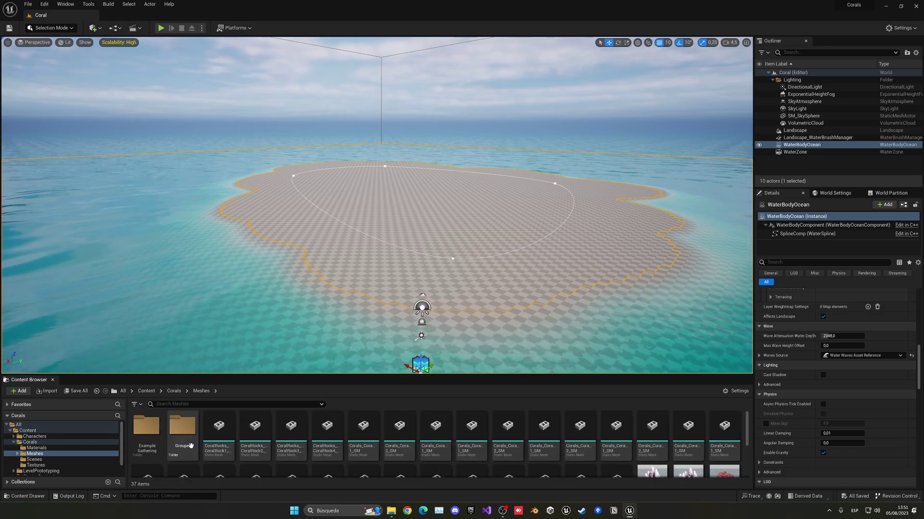
{"action": "scroll", "coordinate": [272, 436], "scroll_direction": "down", "scroll_amount": 2}
{"action": "scroll", "coordinate": [273, 435], "scroll_direction": "up", "scroll_amount": 3}
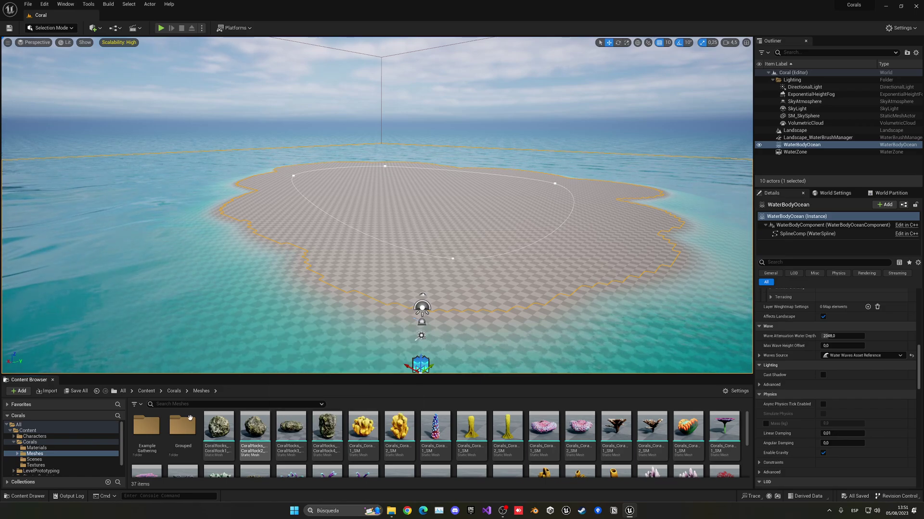
{"action": "left_click", "coordinate": [146, 391]}
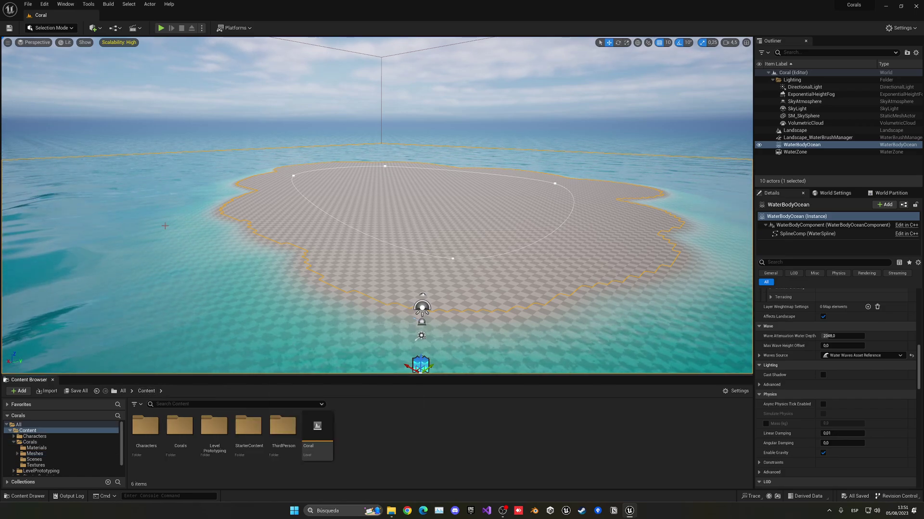
- Enable the Procedural Content Generation Framework plugin and restart the editor
{"action": "right_click_drag", "start_coordinate": [129, 237], "coordinate": [126, 256]}
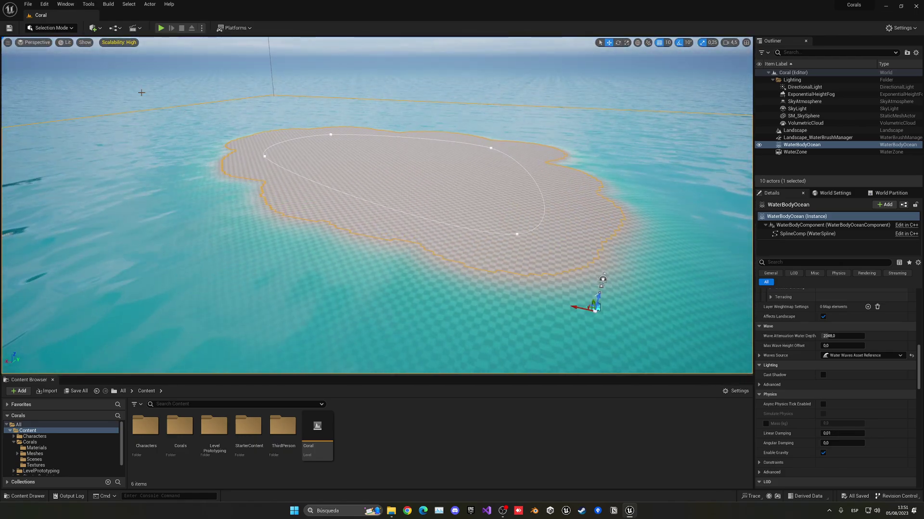
{"action": "left_click", "coordinate": [46, 3]}
{"action": "left_click", "coordinate": [68, 116]}
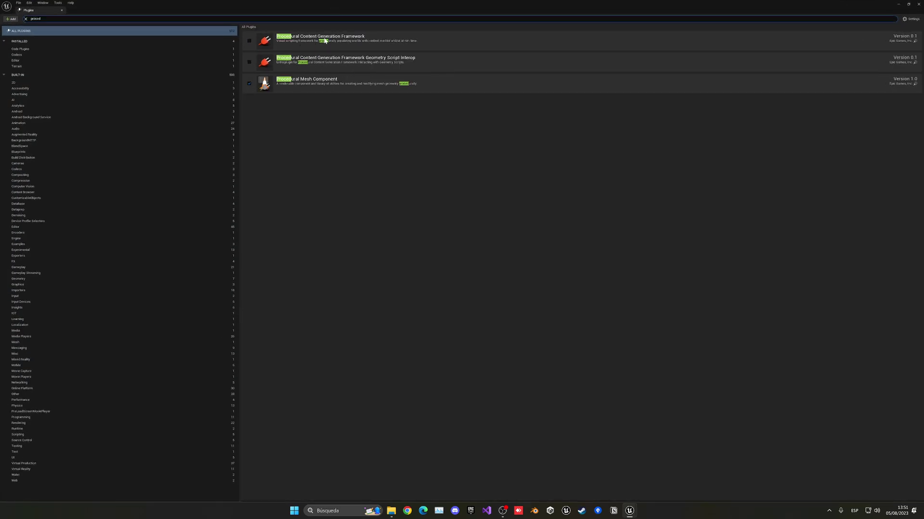
{"action": "left_click", "coordinate": [249, 41]}
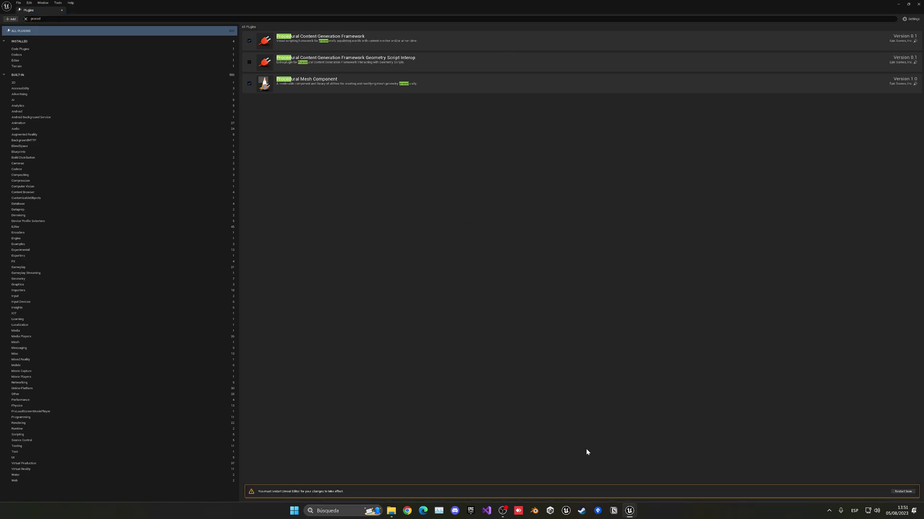
{"action": "left_click", "coordinate": [906, 493]}
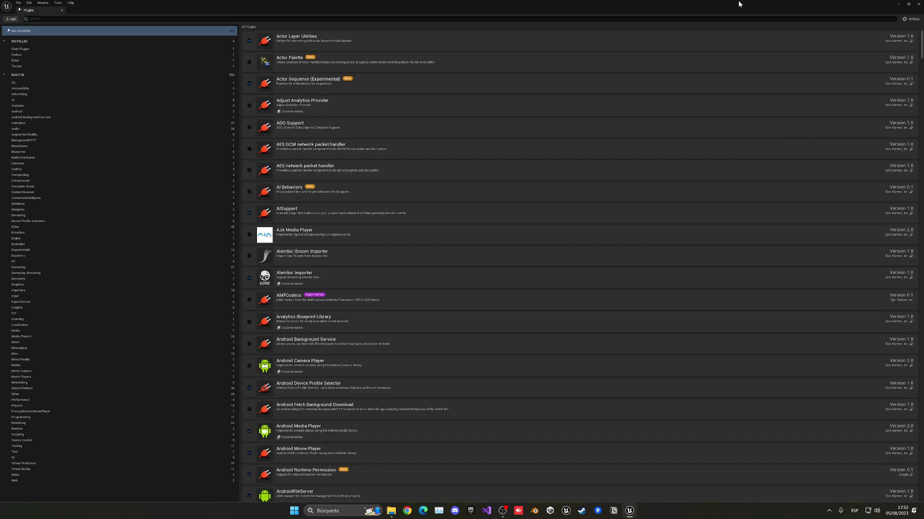
- Close the plugins window and reopen the Coral level
{"action": "left_click", "coordinate": [918, 5]}
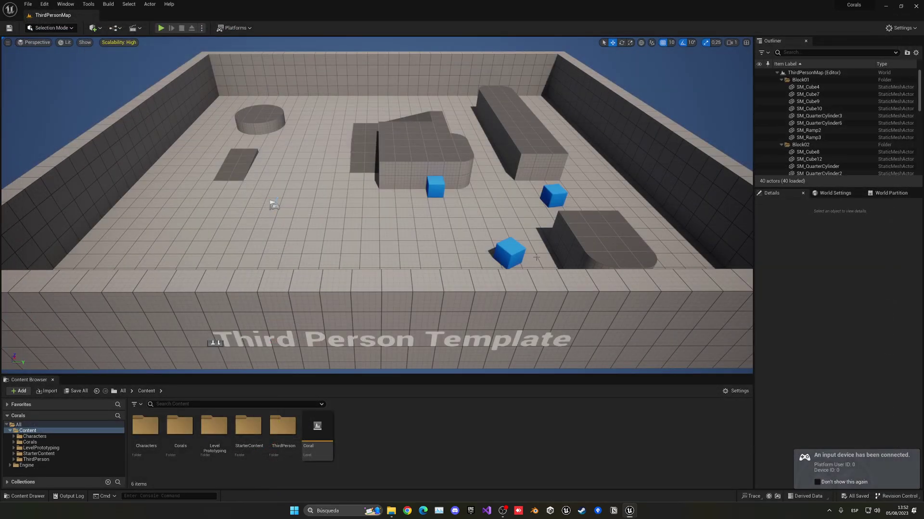
{"action": "double_click", "coordinate": [317, 430]}
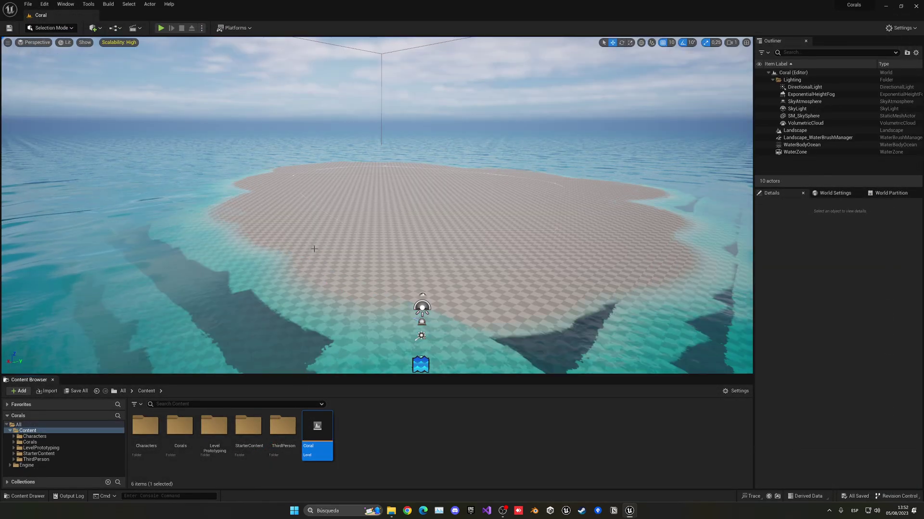
- Create a PCG Graph asset named PCG_CoralReef in the Content folder
{"action": "right_click", "coordinate": [446, 432]}
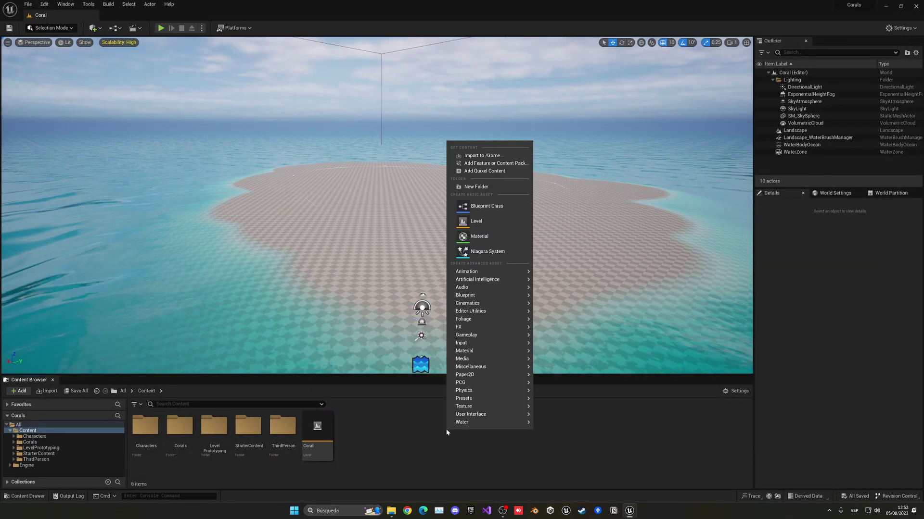
{"action": "mouse_move", "coordinate": [474, 386]}
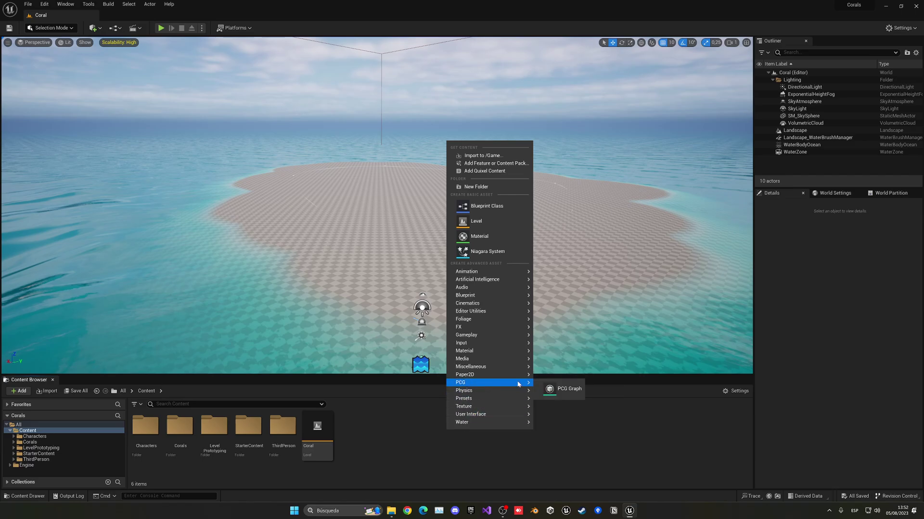
{"action": "left_click", "coordinate": [566, 394]}
{"action": "type", "text": "PCG"}
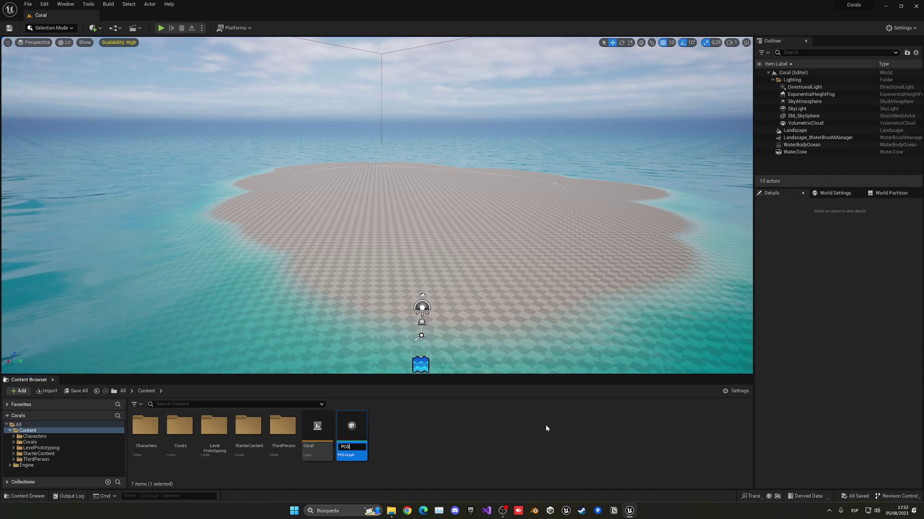
{"action": "type", "text": "_CoralRe"}
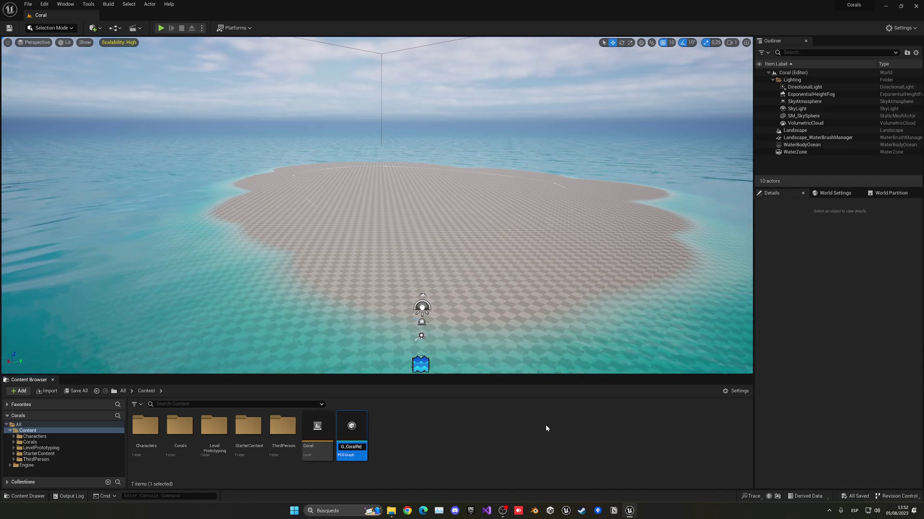
{"action": "type", "text": "ef"}
{"action": "key", "text": "Return"}
- Open the PCG_CoralReef graph and dock its editor next to the Coral level
{"action": "key", "text": "Return"}
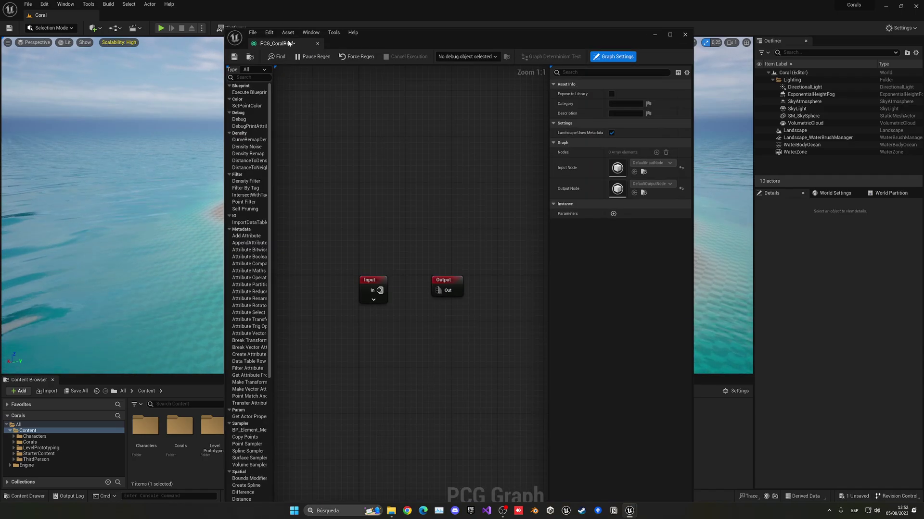
{"action": "left_click_drag", "start_coordinate": [288, 43], "coordinate": [217, 18]}
{"action": "right_click_drag", "start_coordinate": [323, 141], "coordinate": [496, 146]}
{"action": "right_click_drag", "start_coordinate": [486, 248], "coordinate": [477, 203]}
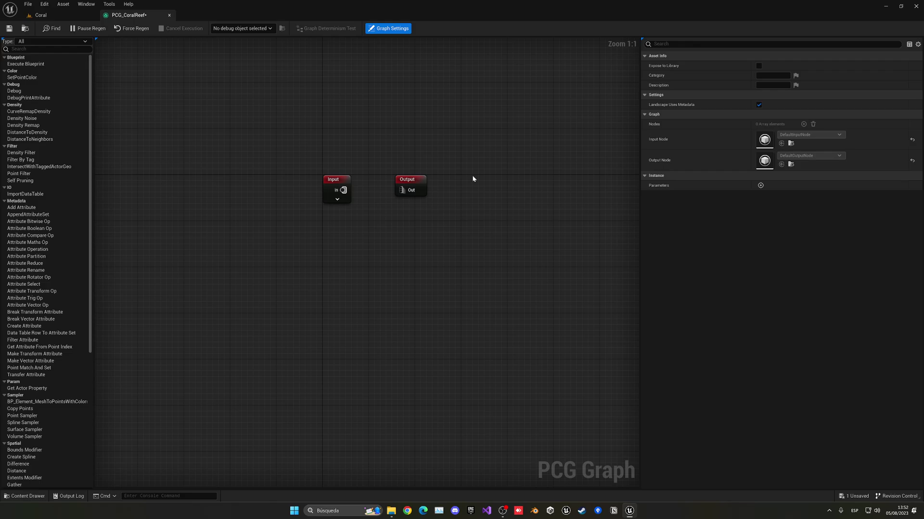
- Expand the Input node's pins and add a Surface Sampler fed by its Landscape output, moving the Output node aside to make room
{"action": "left_click_drag", "start_coordinate": [419, 190], "coordinate": [512, 194]}
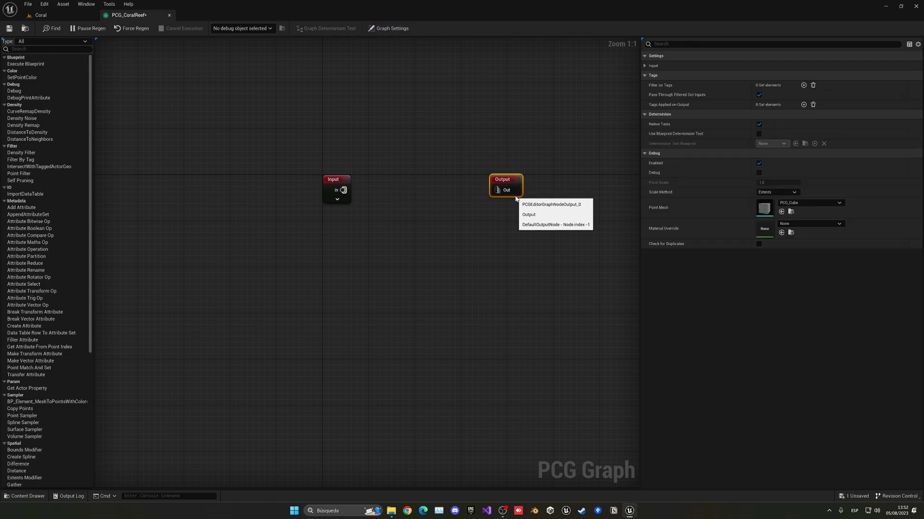
{"action": "left_click", "coordinate": [235, 202]}
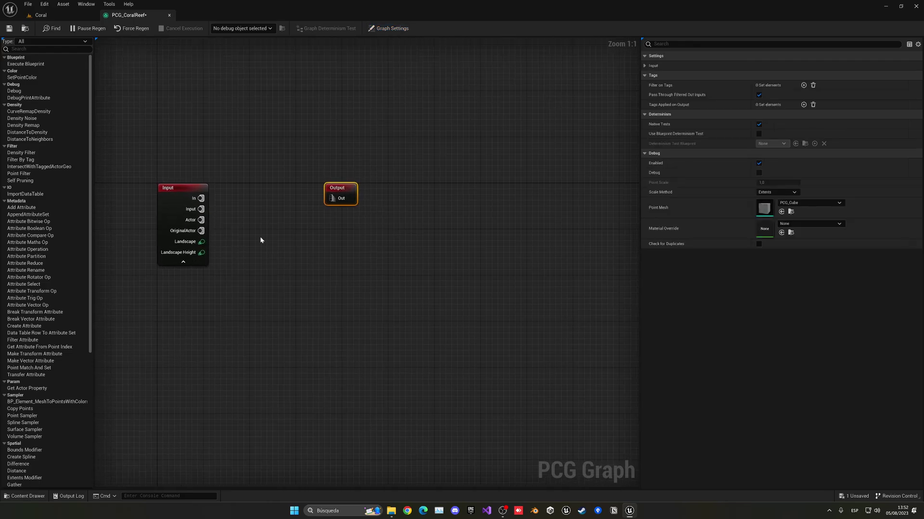
{"action": "left_click_drag", "start_coordinate": [229, 231], "coordinate": [245, 203]}
{"action": "left_click", "coordinate": [256, 272]}
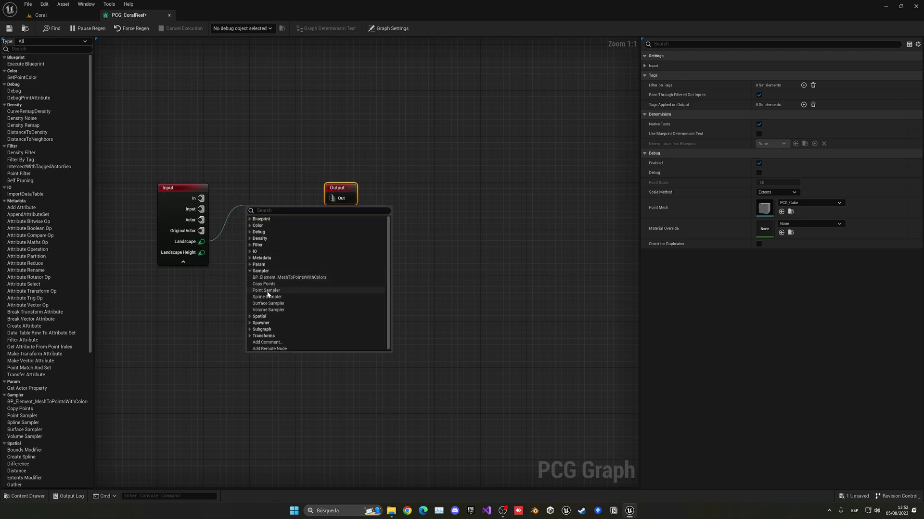
{"action": "left_click", "coordinate": [268, 304]}
{"action": "left_click_drag", "start_coordinate": [278, 215], "coordinate": [283, 211]}
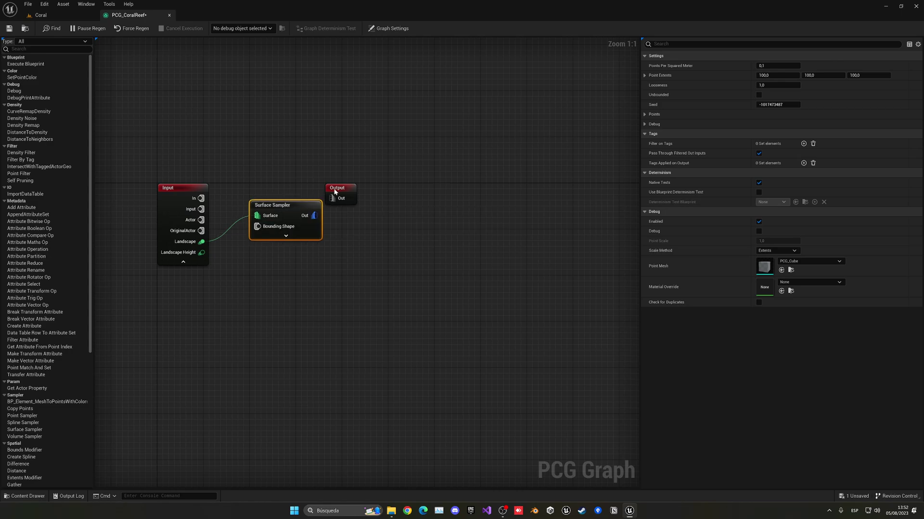
{"action": "left_click_drag", "start_coordinate": [338, 191], "coordinate": [401, 191]}
{"action": "right_click_drag", "start_coordinate": [341, 247], "coordinate": [438, 227]}
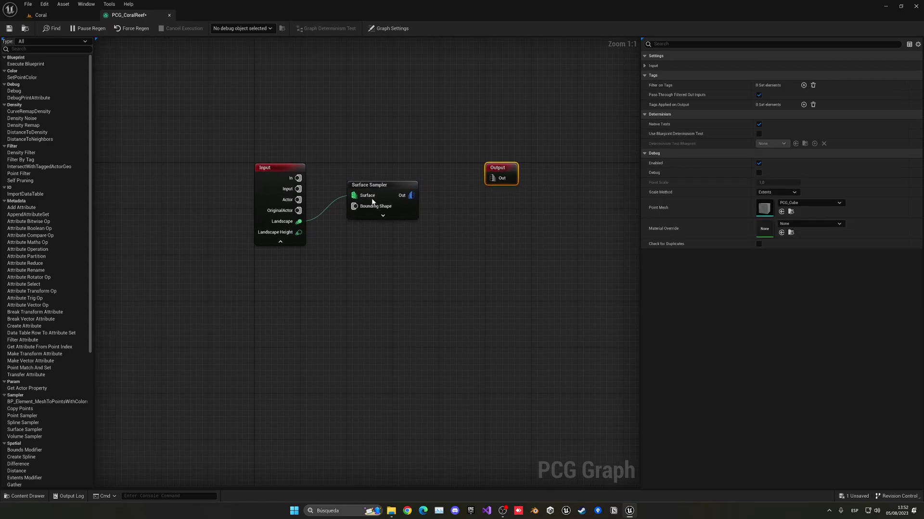
- Turn on Debug for the Surface Sampler node, save the graph and return to the Coral level
{"action": "left_click", "coordinate": [358, 185]}
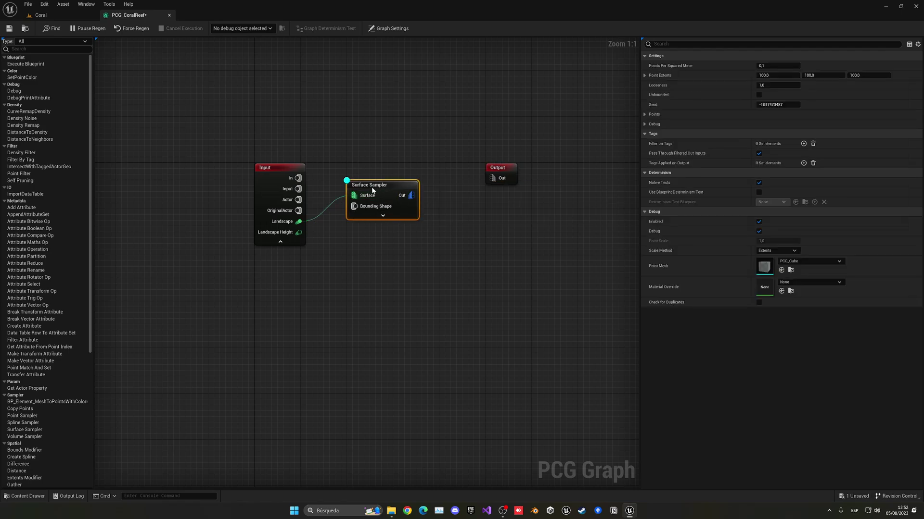
{"action": "left_click", "coordinate": [42, 17]}
- Place PCG_CoralReef as a volume in the shallow water by the island's shoreline and scale it to 25 × 25 × 10
{"action": "scroll", "coordinate": [267, 292], "scroll_direction": "down", "scroll_amount": 2}
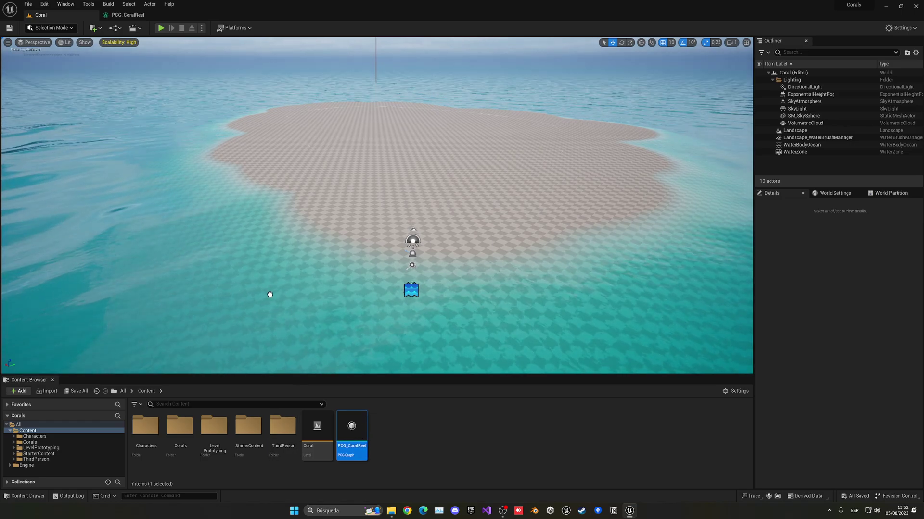
{"action": "left_click_drag", "start_coordinate": [233, 256], "coordinate": [234, 255]}
{"action": "right_click_drag", "start_coordinate": [235, 255], "coordinate": [447, 290]}
{"action": "key", "text": "a"}
{"action": "scroll", "coordinate": [380, 285], "scroll_direction": "up", "scroll_amount": 5}
{"action": "scroll", "coordinate": [404, 286], "scroll_direction": "up", "scroll_amount": 1}
{"action": "left_click_drag", "start_coordinate": [336, 167], "coordinate": [415, 167]}
{"action": "key", "text": "w"}
{"action": "right_click_drag", "start_coordinate": [414, 167], "coordinate": [452, 178]}
{"action": "key", "text": "w"}
{"action": "scroll", "coordinate": [376, 206], "scroll_direction": "down", "scroll_amount": 12}
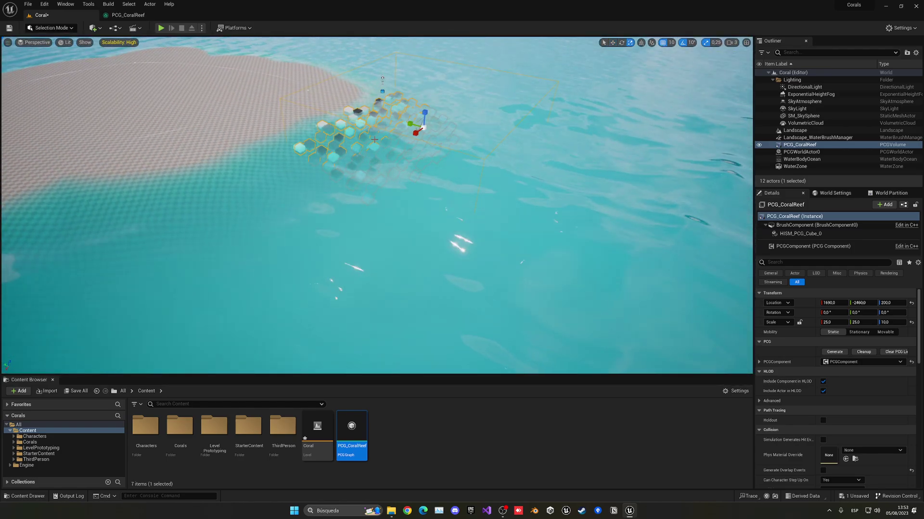
- Stretch the PCG_CoralReef volume to an X scale of about 85.75 along the shoreline and inspect its debug points
{"action": "left_click_drag", "start_coordinate": [416, 133], "coordinate": [483, 243]}
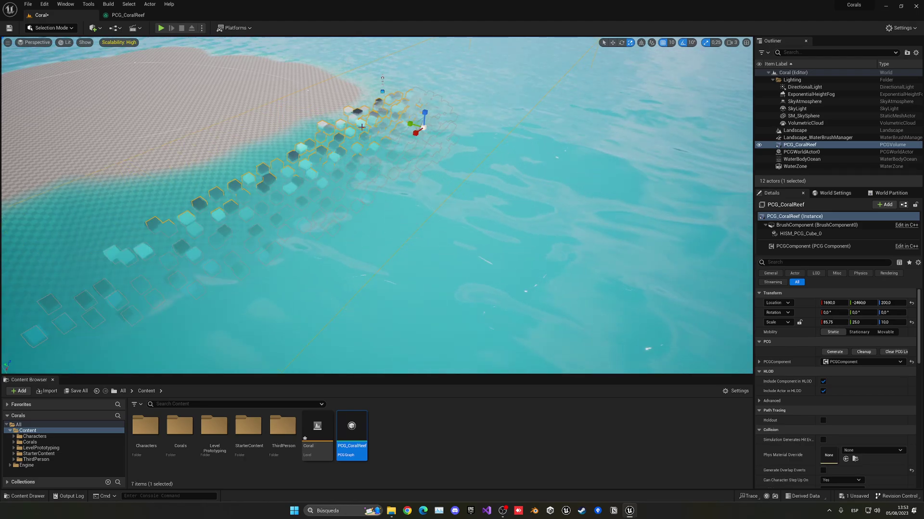
{"action": "right_click_drag", "start_coordinate": [349, 136], "coordinate": [380, 117]}
{"action": "left_click_drag", "start_coordinate": [358, 123], "coordinate": [431, 128]}
{"action": "right_click_drag", "start_coordinate": [431, 128], "coordinate": [288, 159]}
{"action": "right_click_drag", "start_coordinate": [431, 103], "coordinate": [431, 89]}
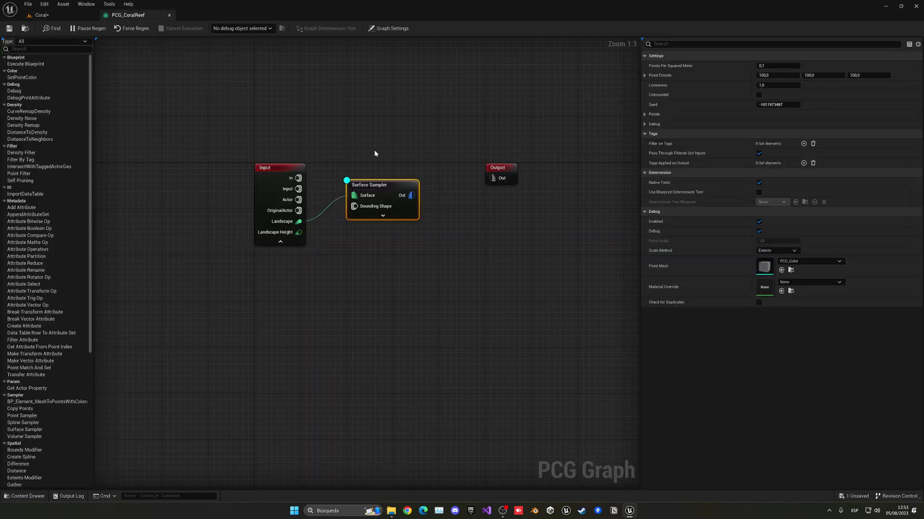
- In the PCG_CoralReef graph, add a Transform Points node fed by the Surface Sampler's output and move the Output node beyond it
{"action": "right_click_drag", "start_coordinate": [375, 153], "coordinate": [337, 197]}
{"action": "left_click_drag", "start_coordinate": [326, 185], "coordinate": [338, 186]}
{"action": "type", "text": "tra"}
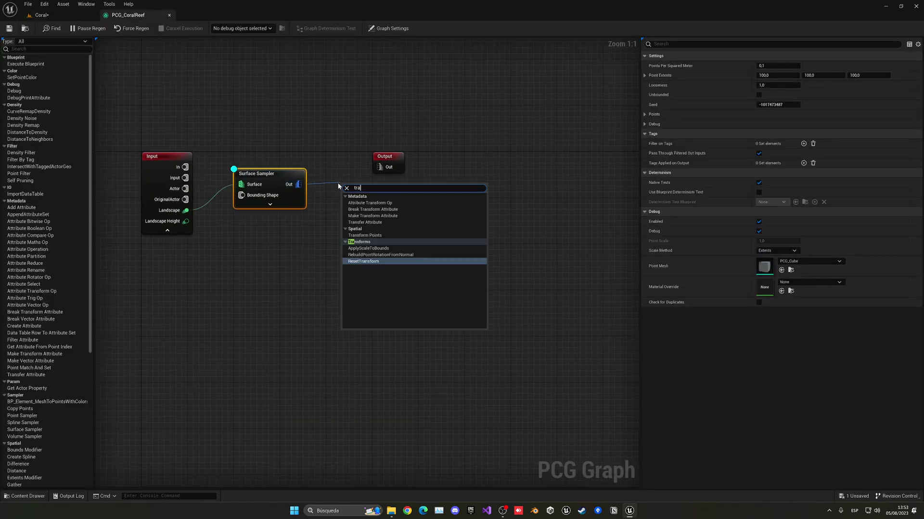
{"action": "left_click", "coordinate": [365, 234]}
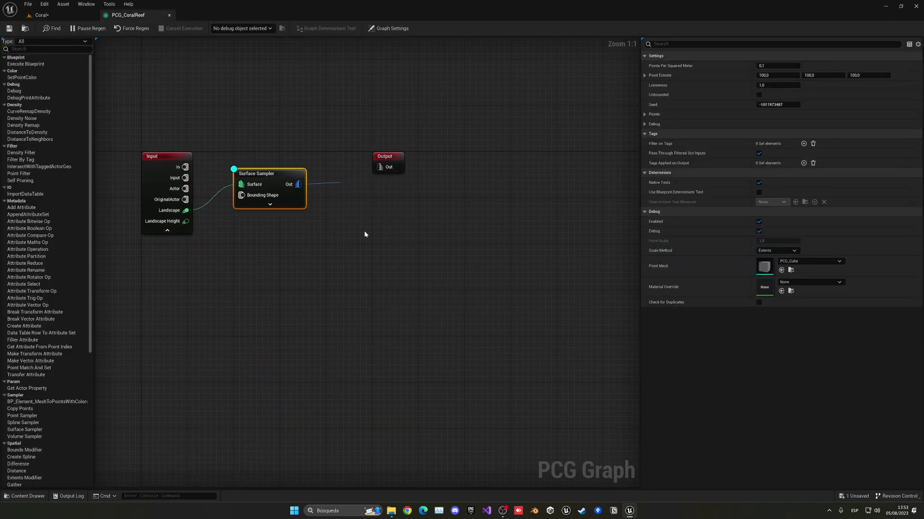
{"action": "left_click_drag", "start_coordinate": [357, 177], "coordinate": [453, 161]}
{"action": "left_click", "coordinate": [354, 174]}
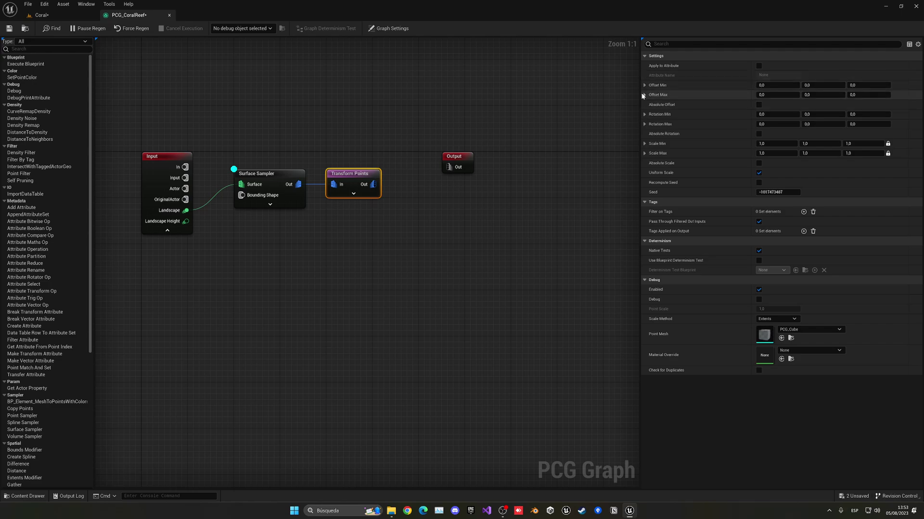
- Set the Transform Points node's Rotation Max to 20, 20, 360 and save the graph
{"action": "left_click", "coordinate": [855, 124]}
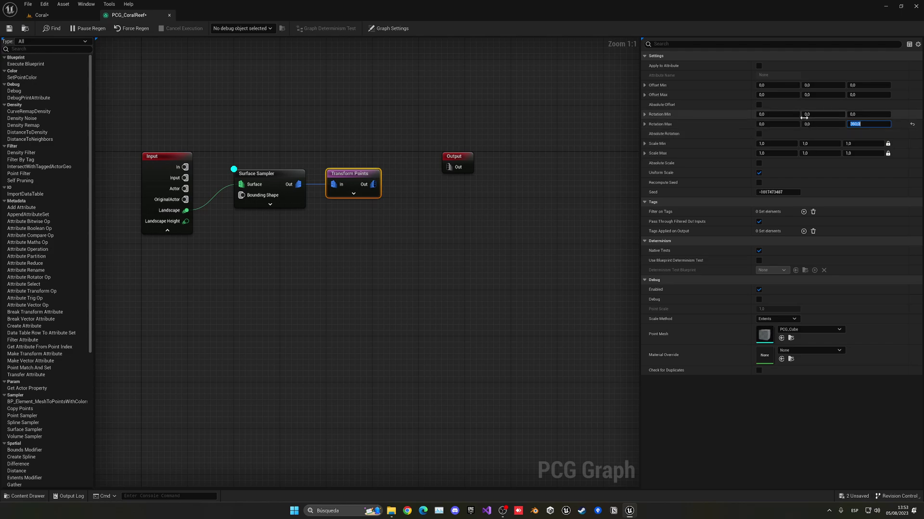
{"action": "left_click", "coordinate": [821, 123]}
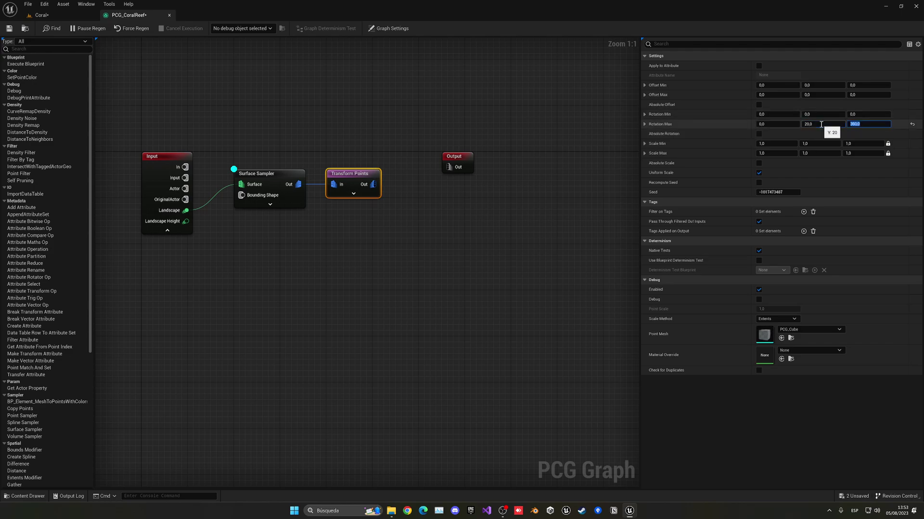
{"action": "left_click", "coordinate": [790, 126]}
{"action": "type", "text": "290"}
{"action": "key", "text": "Return"}
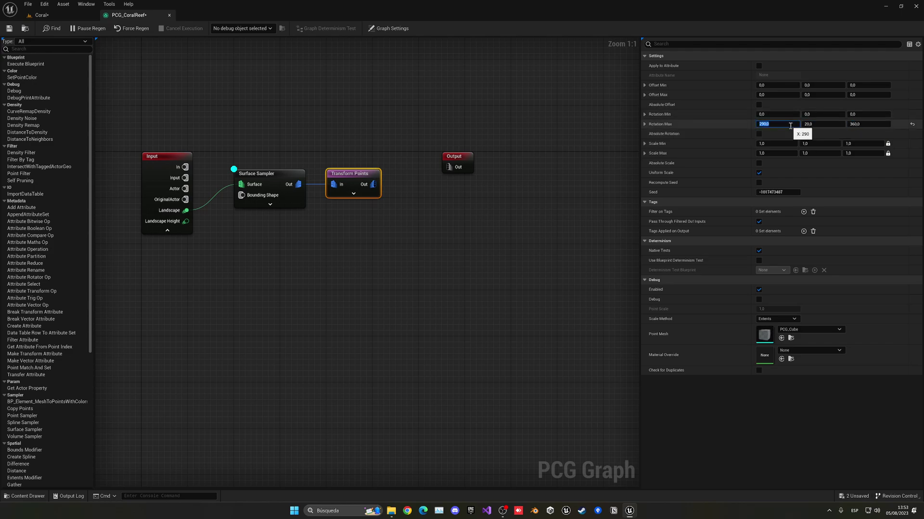
- Turn off Debug on the Surface Sampler, turn it on for Transform Points, and inspect the rotated points in the Coral level
{"action": "left_click", "coordinate": [42, 16]}
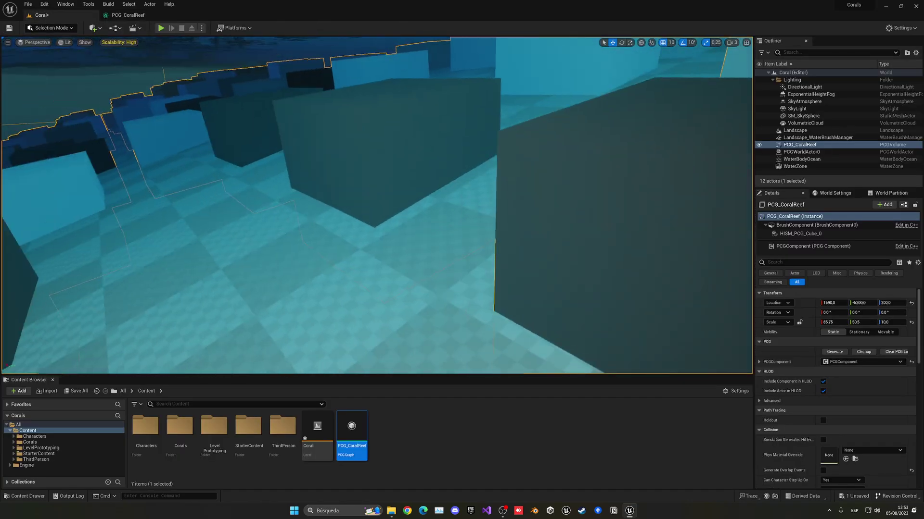
{"action": "mouse_move", "coordinate": [376, 205]}
{"action": "right_mouse_down"}
{"action": "mouse_move", "coordinate": [336, 206]}
{"action": "mouse_move", "coordinate": [380, 183]}
{"action": "mouse_move", "coordinate": [377, 205]}
{"action": "right_mouse_up"}
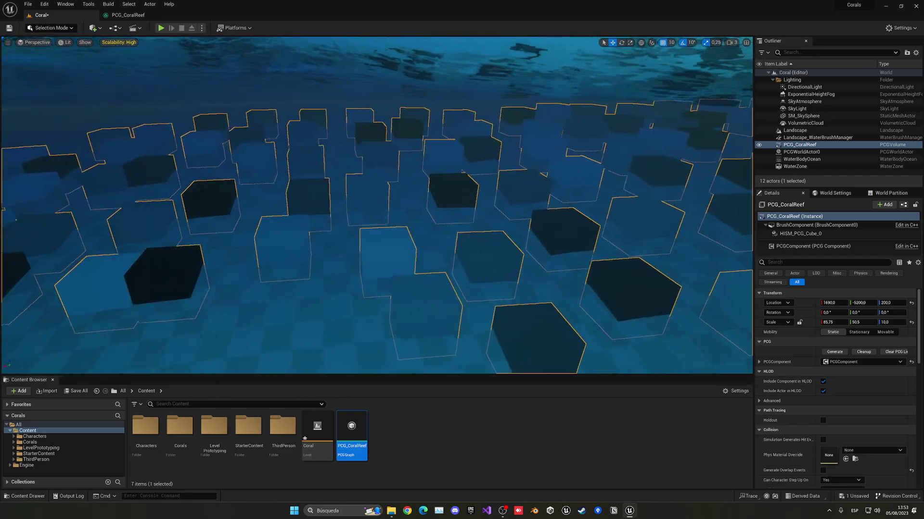
{"action": "left_click", "coordinate": [142, 15]}
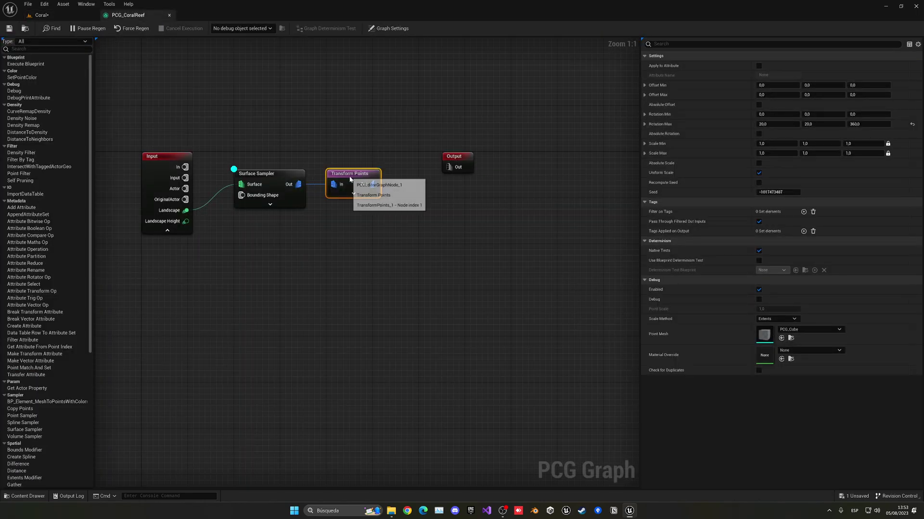
{"action": "left_click", "coordinate": [246, 179]}
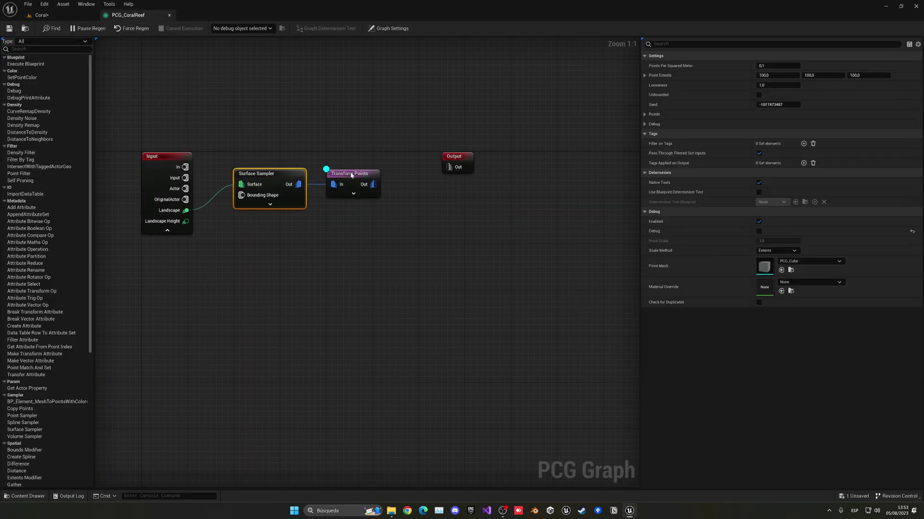
{"action": "left_click", "coordinate": [369, 169]}
{"action": "left_click", "coordinate": [72, 16]}
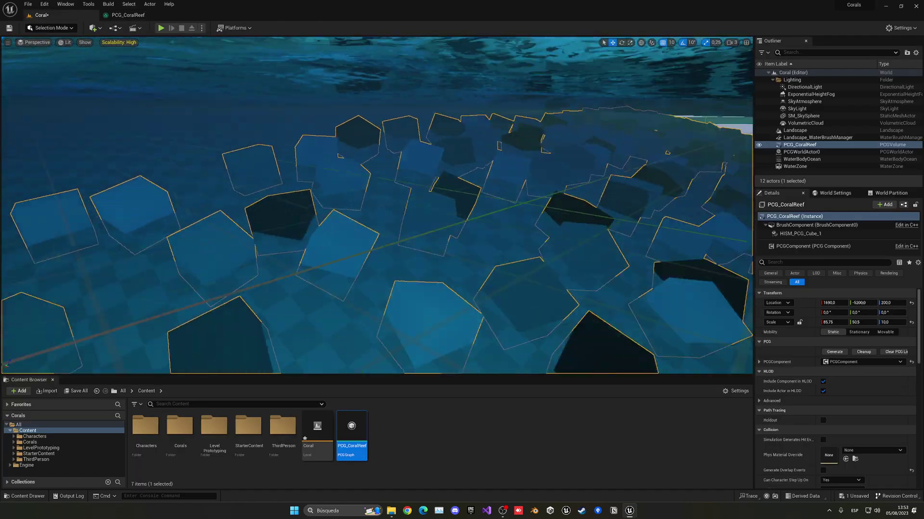
{"action": "mouse_move", "coordinate": [377, 206]}
{"action": "right_mouse_down"}
{"action": "mouse_move", "coordinate": [432, 205]}
{"action": "mouse_move", "coordinate": [366, 193]}
{"action": "mouse_move", "coordinate": [327, 197]}
{"action": "mouse_move", "coordinate": [337, 240]}
{"action": "mouse_move", "coordinate": [377, 199]}
{"action": "right_mouse_up"}
- In the PCG_CoralReef graph, move the Output node further out and add a Static Mesh Spawner fed by the Transform Points output
{"action": "left_click", "coordinate": [128, 15]}
{"action": "right_click_drag", "start_coordinate": [634, 181], "coordinate": [604, 176]}
{"action": "left_click_drag", "start_coordinate": [436, 157], "coordinate": [482, 157]}
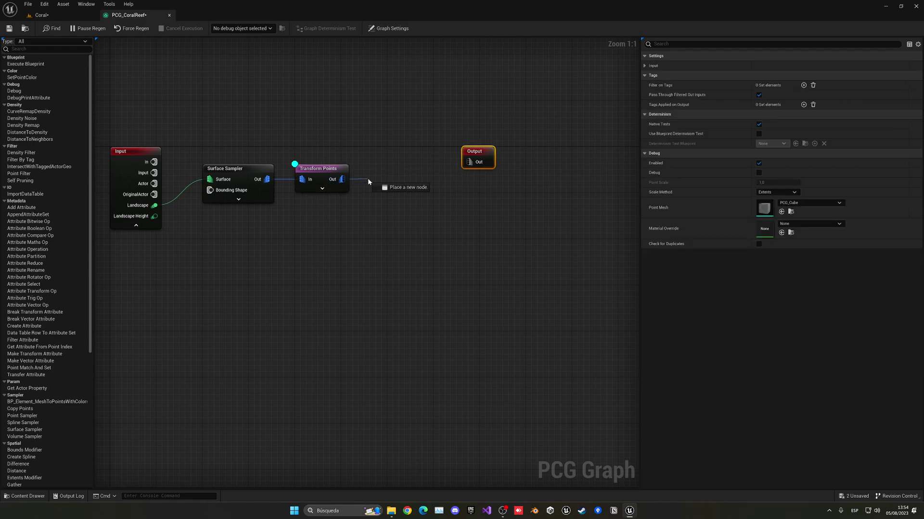
{"action": "left_click_drag", "start_coordinate": [368, 181], "coordinate": [369, 183]}
{"action": "type", "text": "stat"}
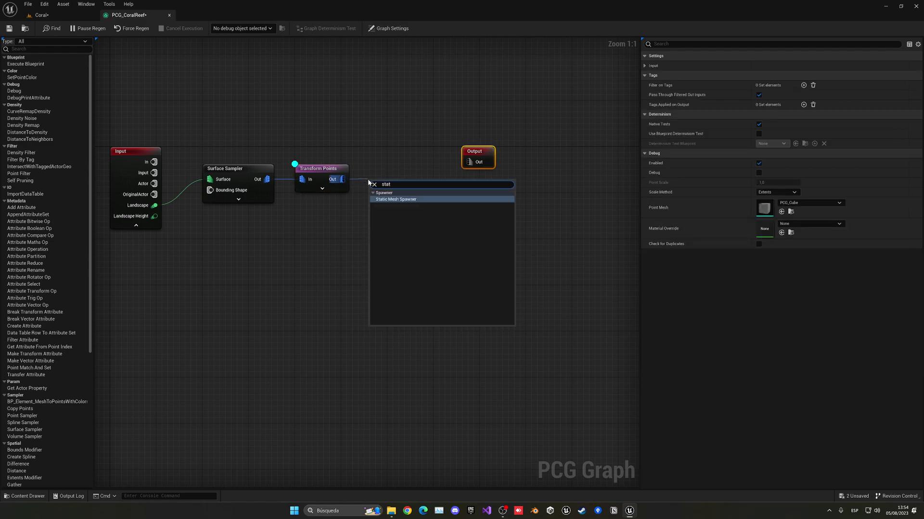
{"action": "left_click", "coordinate": [392, 199]}
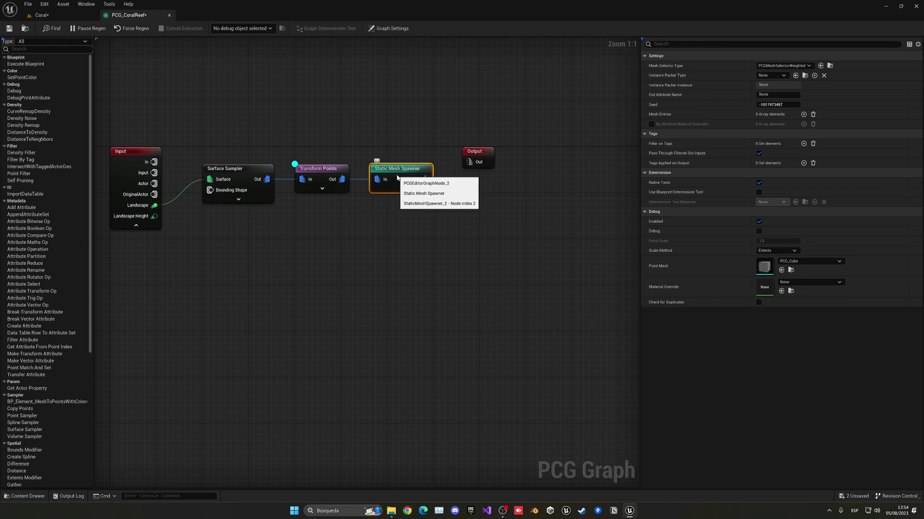
- Add a mesh entry to the Static Mesh Spawner and assign it the first orange Coral_15 group mesh from Corals/Meshes/Grouped
{"action": "left_click", "coordinate": [803, 114]}
{"action": "left_click", "coordinate": [650, 124]}
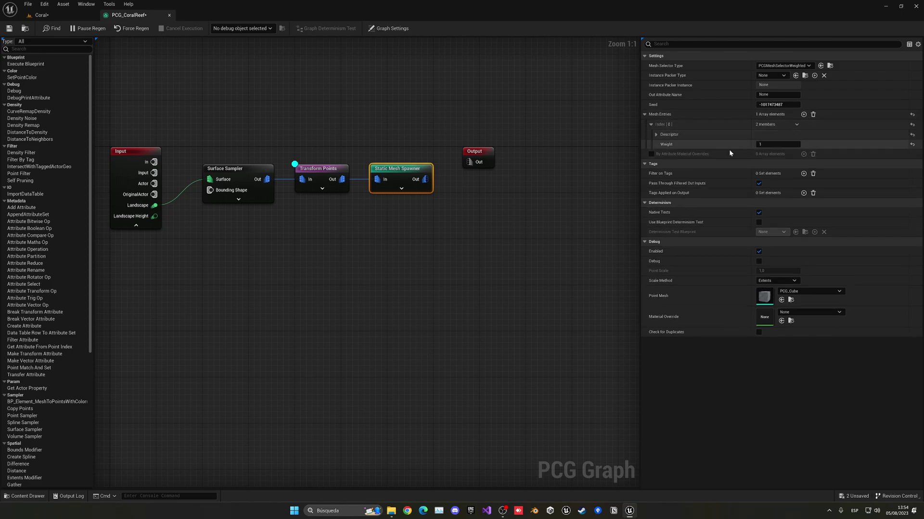
{"action": "left_click", "coordinate": [656, 135]}
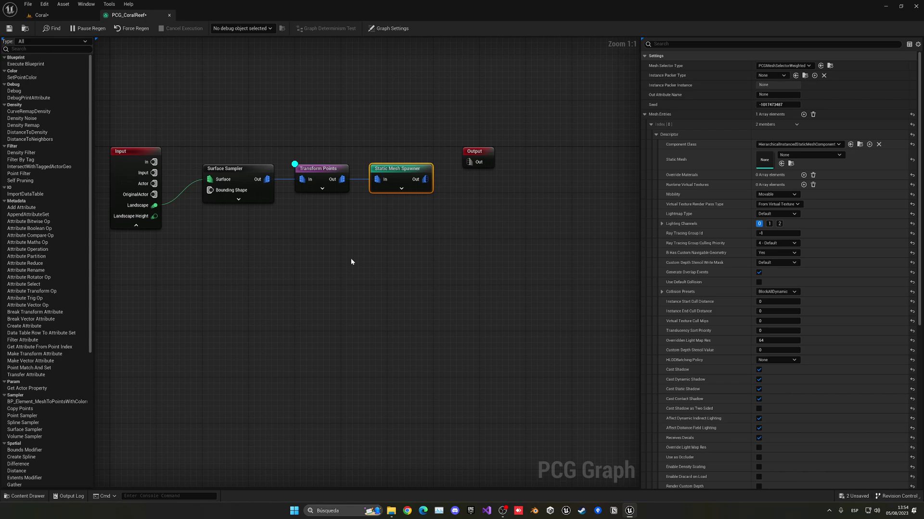
{"action": "key", "text": "ctrl+space"}
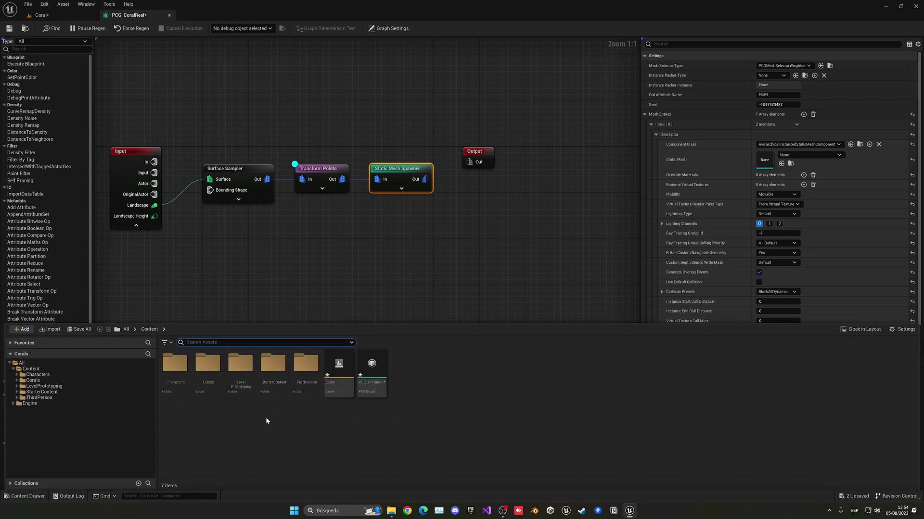
{"action": "double_click", "coordinate": [218, 380]}
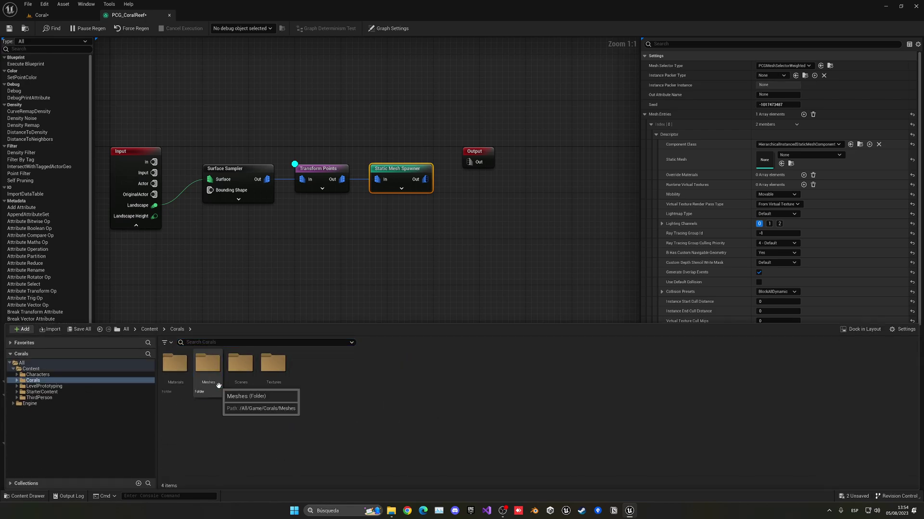
{"action": "double_click", "coordinate": [217, 385]}
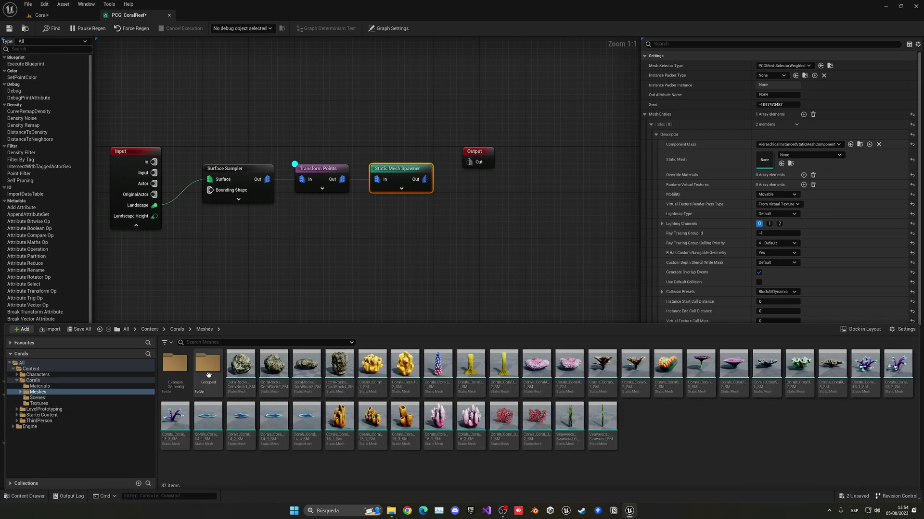
{"action": "double_click", "coordinate": [209, 375]}
{"action": "left_click", "coordinate": [204, 329]}
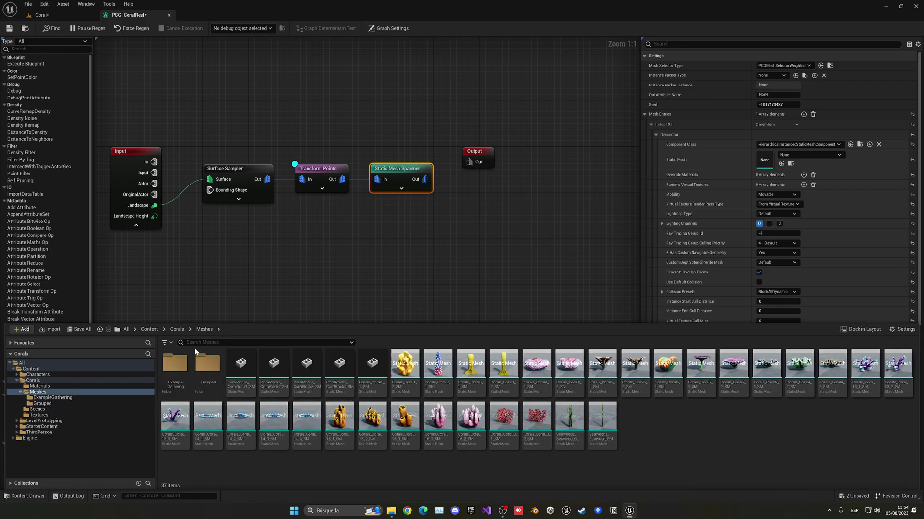
{"action": "double_click", "coordinate": [175, 364]}
{"action": "left_click", "coordinate": [204, 329]}
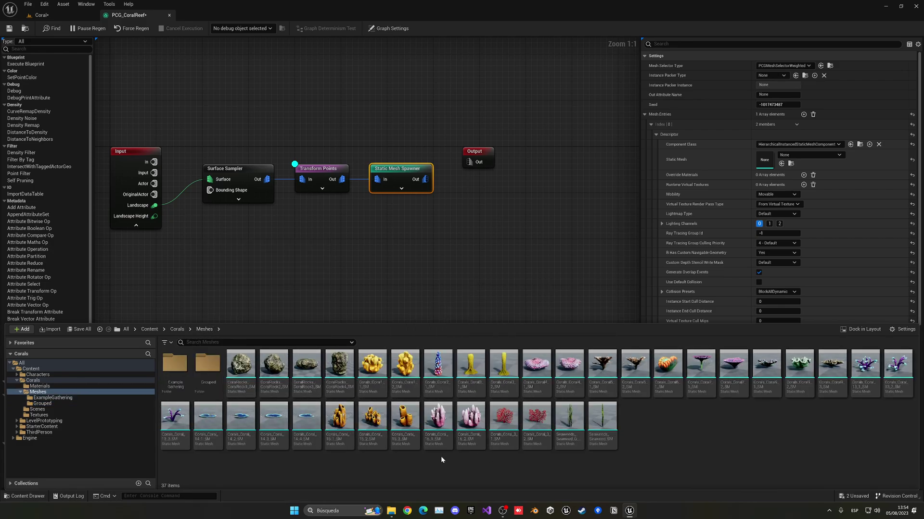
{"action": "double_click", "coordinate": [208, 367]}
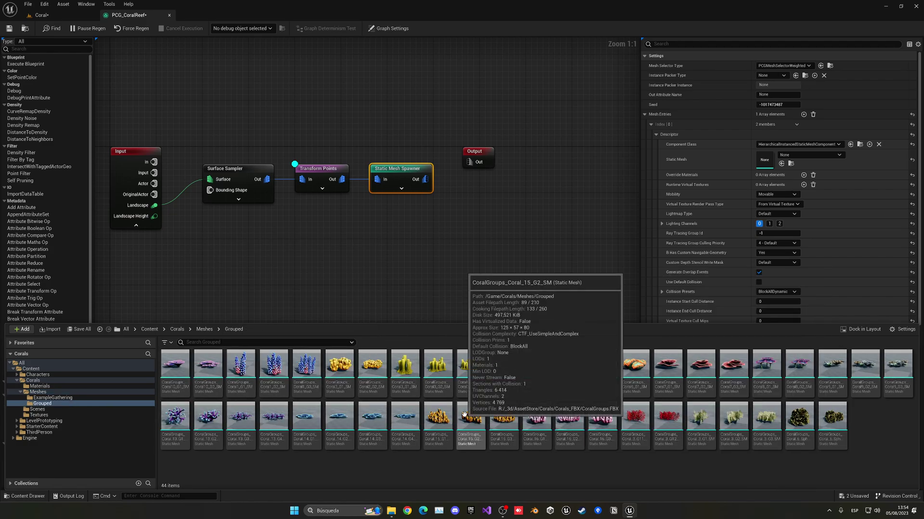
{"action": "left_click_drag", "start_coordinate": [437, 418], "coordinate": [766, 163]}
{"action": "left_click", "coordinate": [651, 124]}
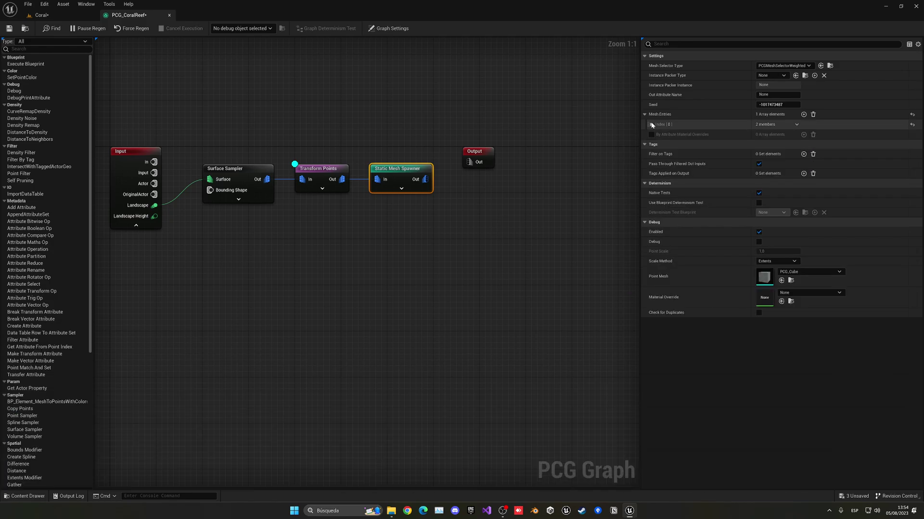
- Add a second mesh entry and assign it the first pink-and-white Coral_16 group mesh from the Grouped folder
{"action": "left_click", "coordinate": [803, 114]}
{"action": "left_click", "coordinate": [651, 135]}
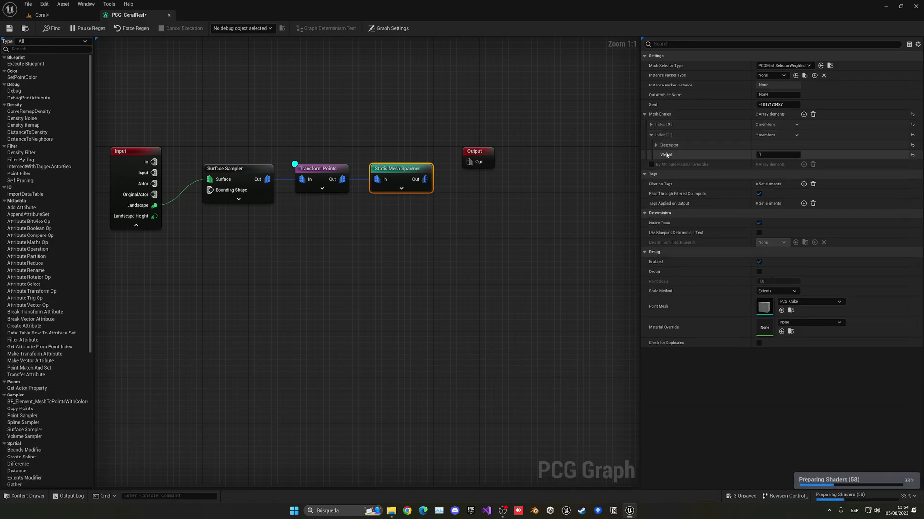
{"action": "left_click", "coordinate": [656, 144]}
{"action": "key", "text": "alt+Tab"}
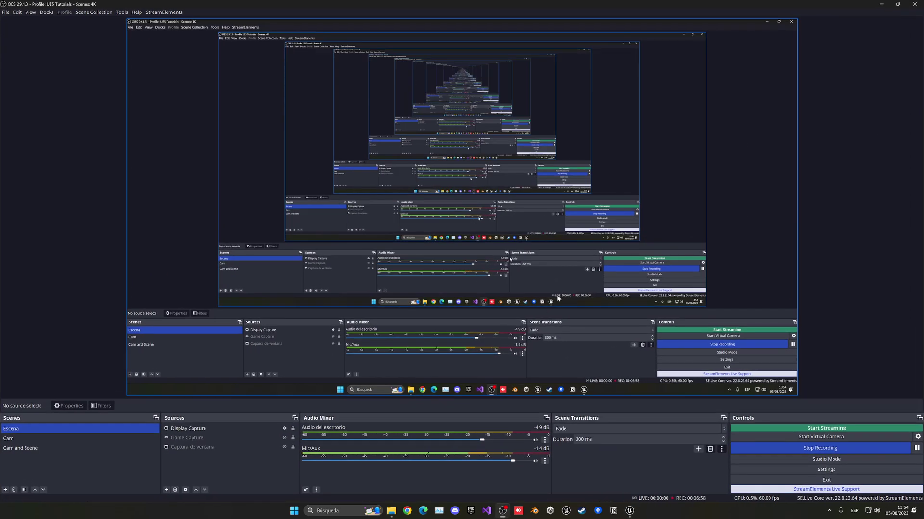
{"action": "key", "text": "alt+Tab"}
{"action": "key", "text": "ctrl+space"}
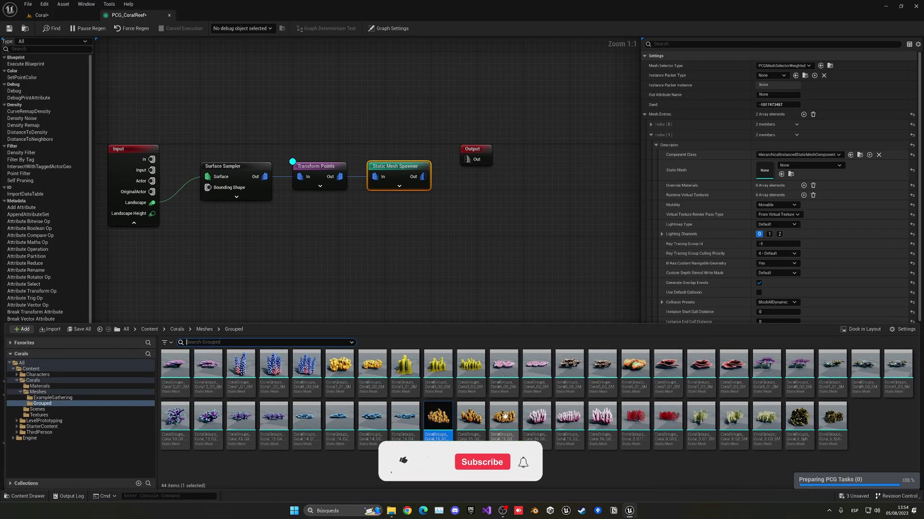
{"action": "left_click_drag", "start_coordinate": [536, 418], "coordinate": [784, 176]}
{"action": "left_click", "coordinate": [651, 134]}
- Add a third mesh entry and assign it the second purple Coral_13 group mesh from the Grouped folder
{"action": "left_click", "coordinate": [804, 114]}
{"action": "left_click", "coordinate": [651, 145]}
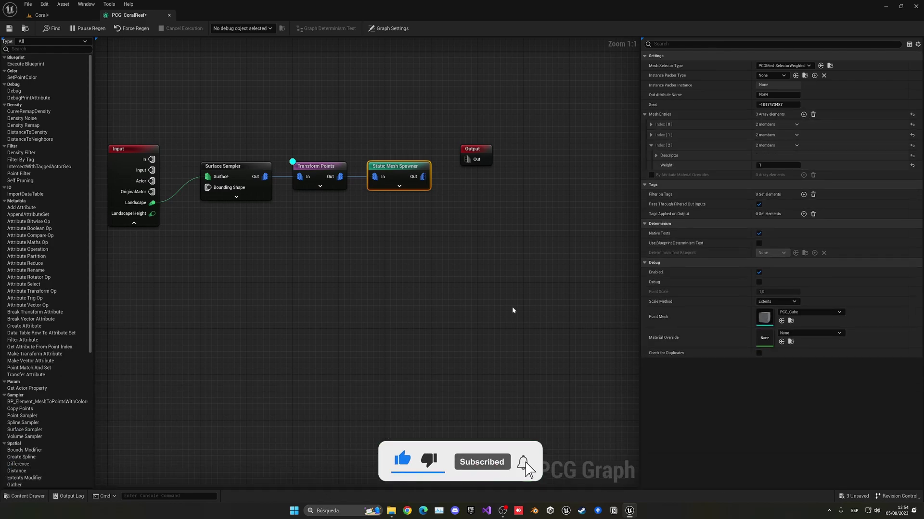
{"action": "key", "text": "ctrl+space"}
{"action": "key", "text": "ctrl+space"}
{"action": "left_click", "coordinate": [654, 156]}
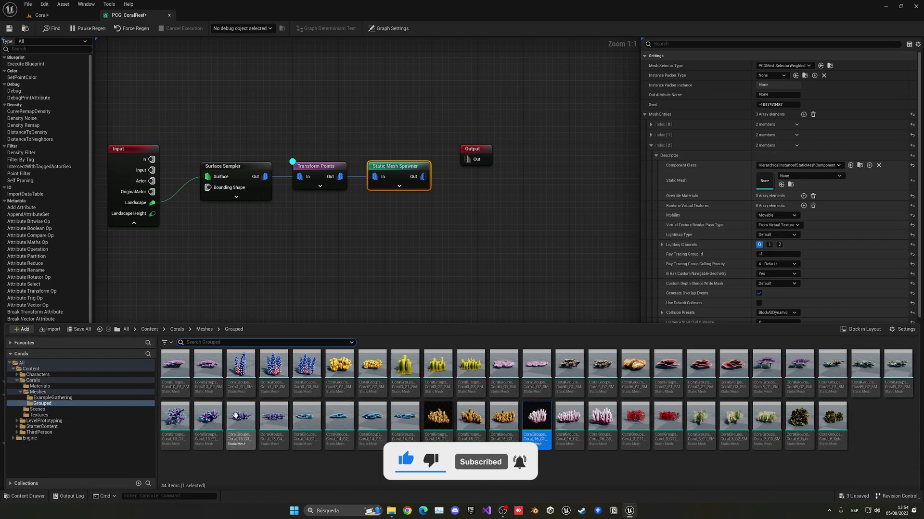
{"action": "left_click", "coordinate": [241, 371]}
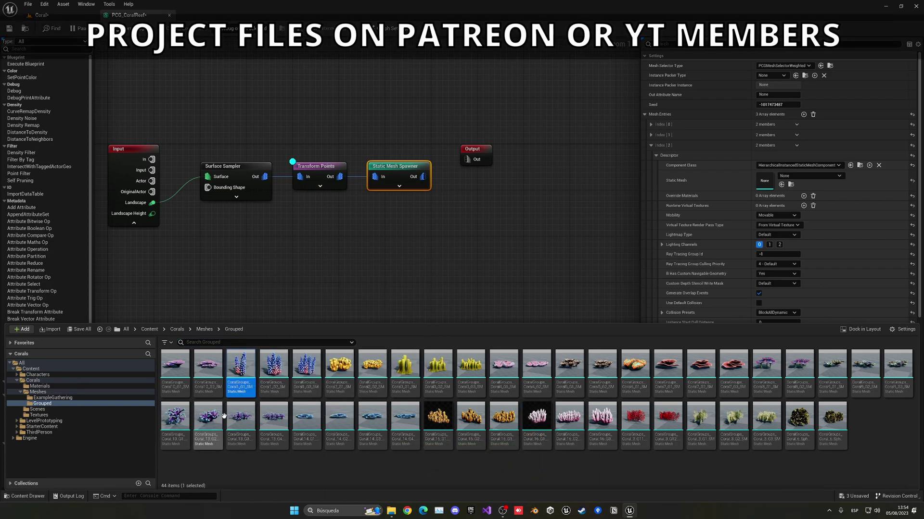
{"action": "left_click_drag", "start_coordinate": [223, 416], "coordinate": [765, 180]}
{"action": "left_click", "coordinate": [651, 145]}
- Add a fourth mesh entry and assign it the first red Coral_3 group mesh from the Grouped folder
{"action": "left_click", "coordinate": [803, 115]}
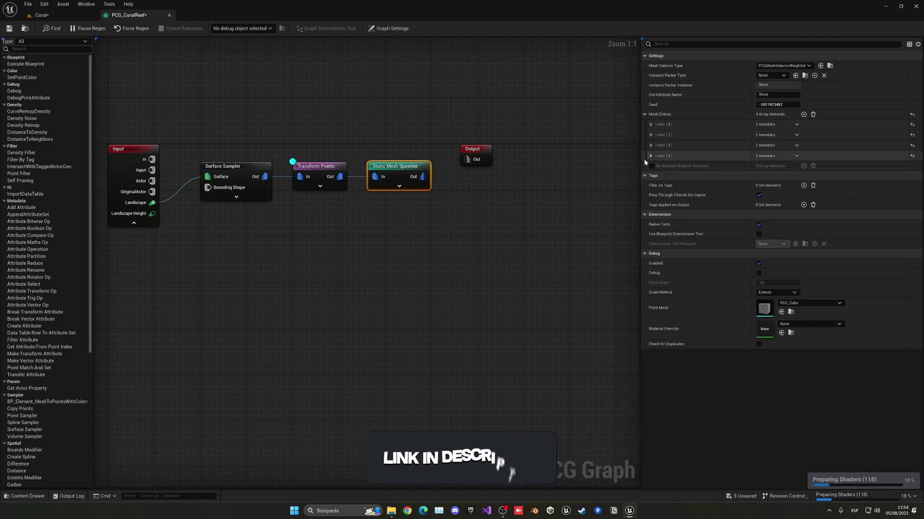
{"action": "left_click", "coordinate": [651, 156]}
{"action": "key", "text": "ctrl+space"}
{"action": "key", "text": "ctrl+space"}
{"action": "left_click", "coordinate": [656, 166]}
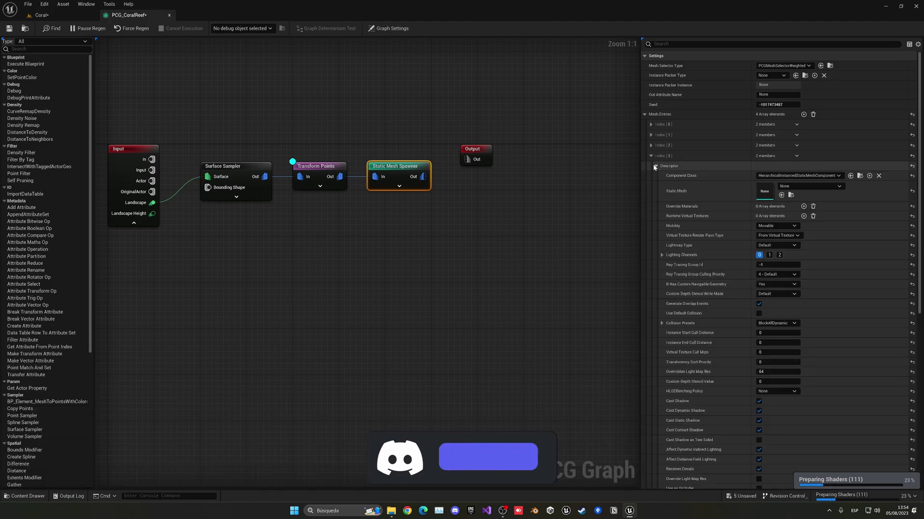
{"action": "key", "text": "ctrl+space"}
{"action": "left_click", "coordinate": [636, 427]}
{"action": "left_click_drag", "start_coordinate": [636, 430], "coordinate": [769, 197]}
{"action": "left_click", "coordinate": [650, 156]}
- Add a fifth mesh entry and assign it the second mesh listed in the Grouped folder, a pinkish plate coral group
{"action": "left_click", "coordinate": [803, 115]}
{"action": "left_click", "coordinate": [650, 166]}
{"action": "left_click", "coordinate": [656, 176]}
{"action": "key", "text": "ctrl+space"}
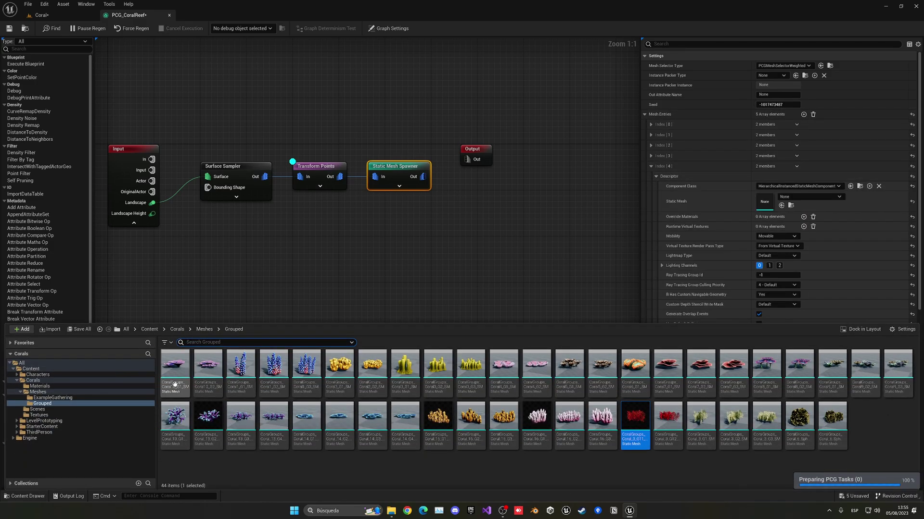
{"action": "left_click", "coordinate": [206, 331]}
{"action": "double_click", "coordinate": [209, 363]}
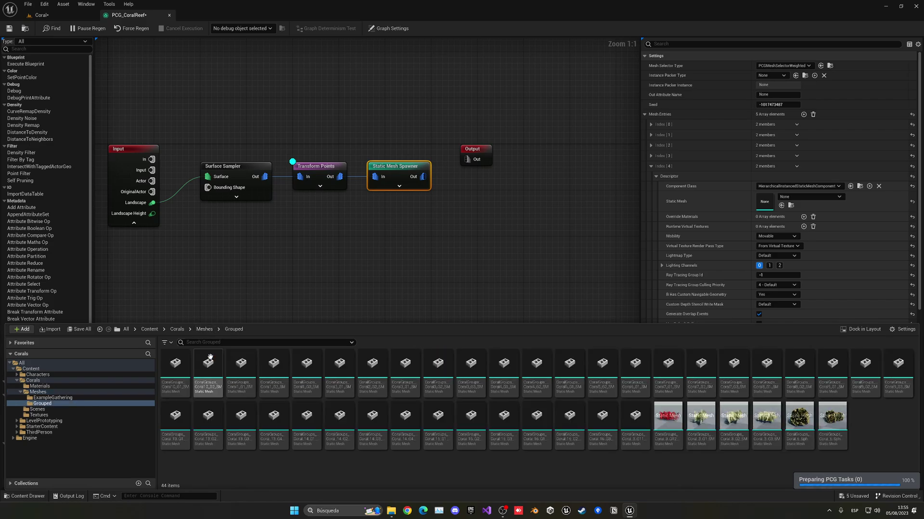
{"action": "left_click_drag", "start_coordinate": [208, 368], "coordinate": [761, 202]}
{"action": "left_click", "coordinate": [651, 166]}
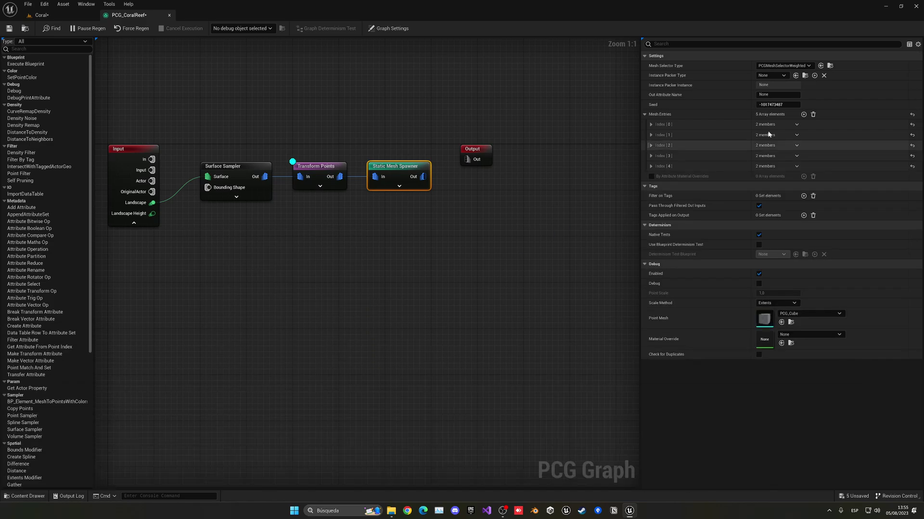
- Add a sixth mesh entry and assign it the single coral mesh Corals_Coral_15_1_SM from the Corals/Meshes folder
{"action": "left_click", "coordinate": [803, 114]}
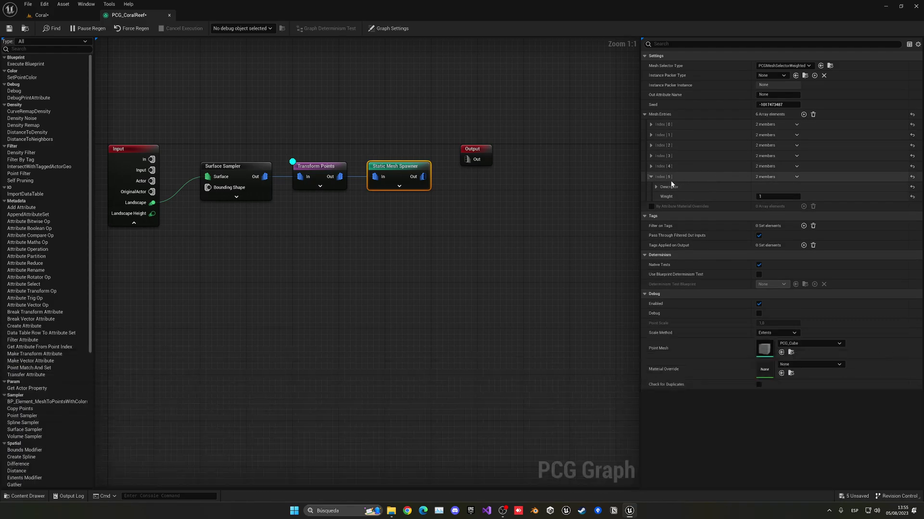
{"action": "left_click", "coordinate": [651, 176]}
{"action": "left_click", "coordinate": [656, 187]}
{"action": "key", "text": "ctrl+space"}
{"action": "left_click", "coordinate": [204, 330]}
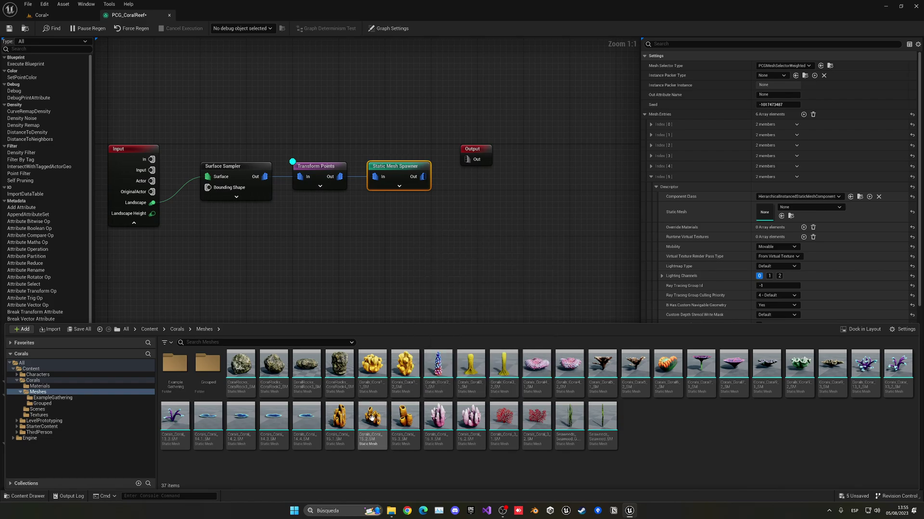
{"action": "left_click_drag", "start_coordinate": [339, 419], "coordinate": [763, 212]}
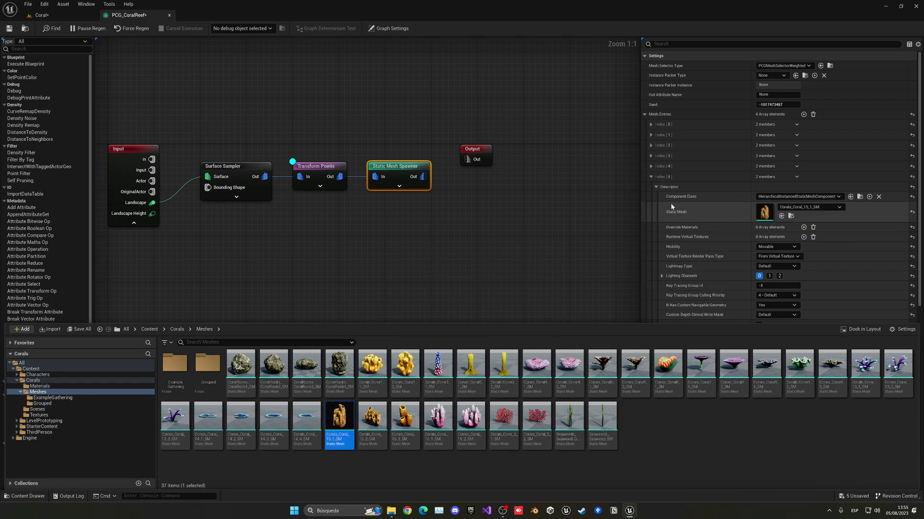
{"action": "left_click", "coordinate": [650, 176]}
- Add a seventh mesh entry and assign it the pink plate coral Corals_Coral7_2_SM from the Corals/Meshes folder
{"action": "left_click", "coordinate": [804, 114]}
{"action": "left_click", "coordinate": [651, 187]}
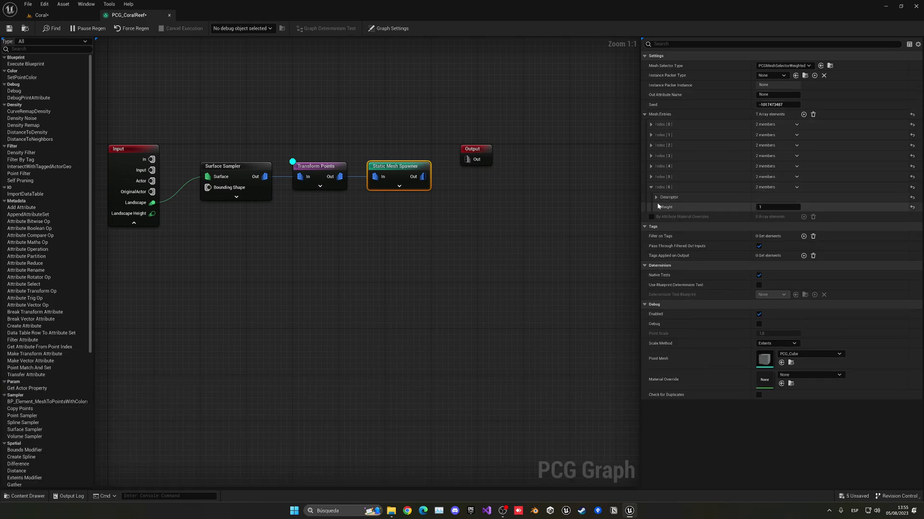
{"action": "left_click", "coordinate": [656, 197]}
{"action": "key", "text": "ctrl+space"}
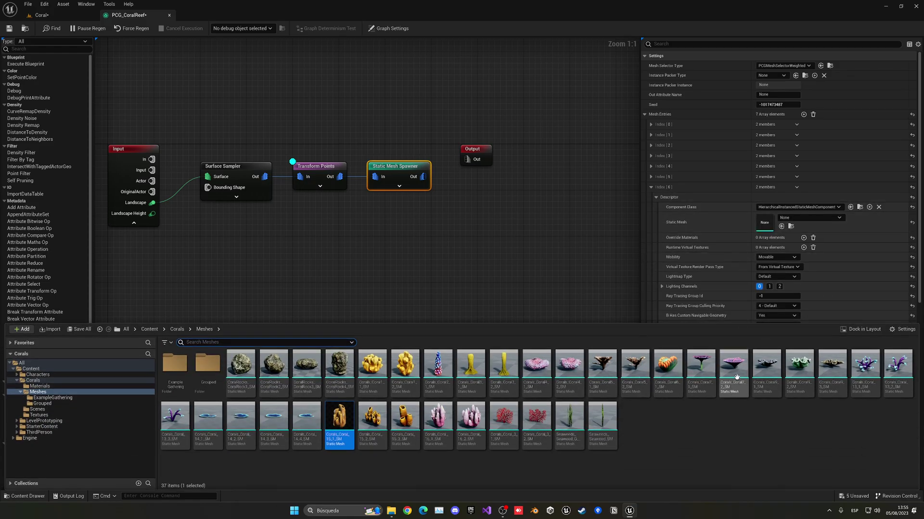
{"action": "left_click_drag", "start_coordinate": [737, 377], "coordinate": [764, 214]}
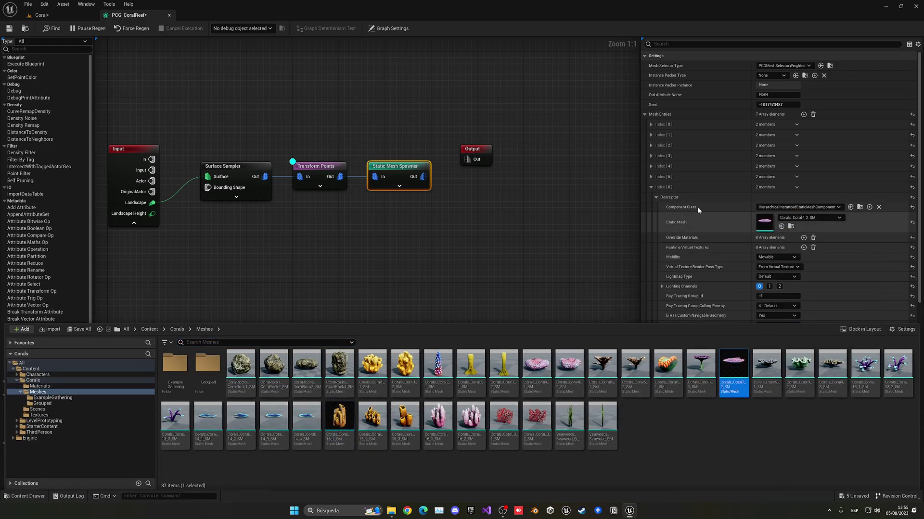
{"action": "left_click", "coordinate": [651, 187]}
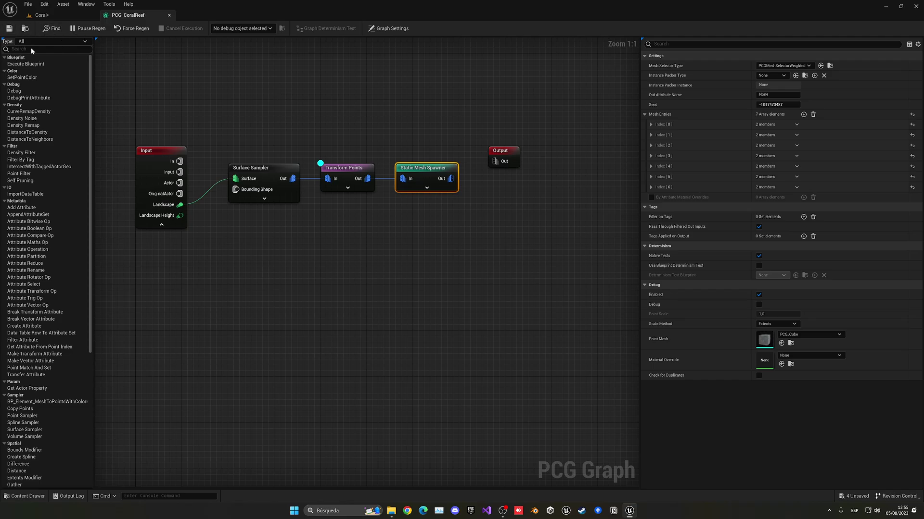
- Examine the size and spread of the generated corals above and below the water in the Coral level
{"action": "left_click", "coordinate": [325, 168]}
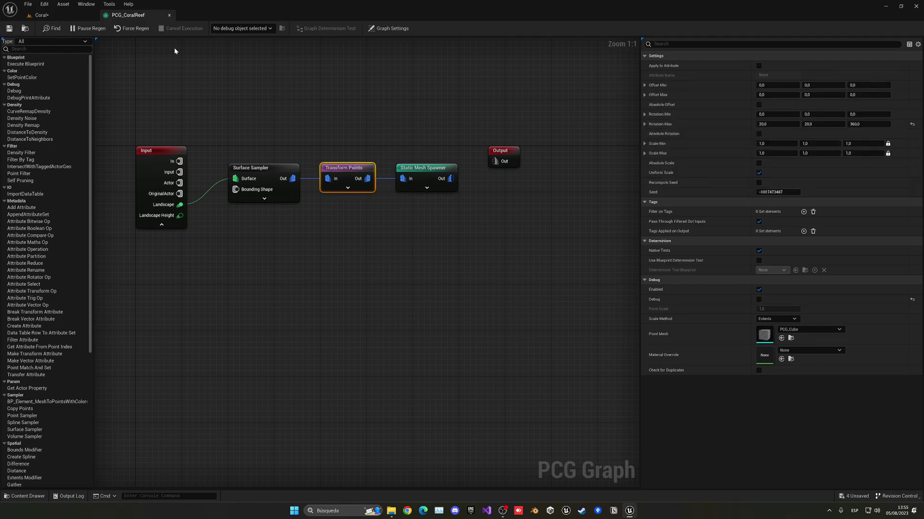
{"action": "left_click", "coordinate": [95, 15]}
{"action": "key", "text": "w"}
{"action": "right_click_drag", "start_coordinate": [388, 148], "coordinate": [380, 125]}
{"action": "key", "text": "w"}
{"action": "right_click_drag", "start_coordinate": [376, 193], "coordinate": [164, 233]}
{"action": "key", "text": "s"}
{"action": "key", "text": "e"}
{"action": "right_click_drag", "start_coordinate": [404, 163], "coordinate": [367, 148]}
{"action": "left_click", "coordinate": [130, 15]}
{"action": "left_click", "coordinate": [42, 15]}
{"action": "key", "text": "q"}
{"action": "right_click_drag", "start_coordinate": [393, 216], "coordinate": [263, 129]}
- Set the Transform Points scale range to a minimum of 3 and a maximum of 5 on all axes
{"action": "left_click", "coordinate": [128, 15]}
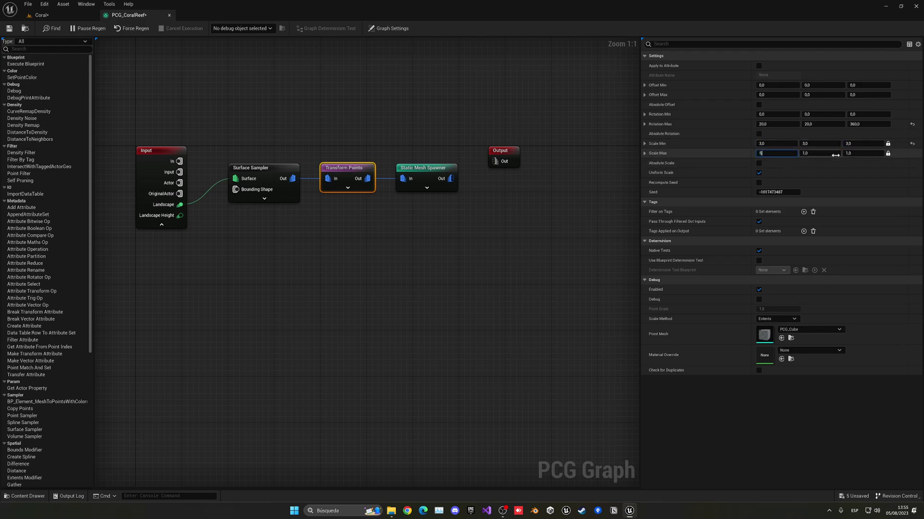
{"action": "key", "text": "Return"}
{"action": "right_click_drag", "start_coordinate": [282, 103], "coordinate": [291, 116]}
- Set the Transform Points Scale Min to 2 and Scale Max to 3.5 on all axes after checking the corals' size
{"action": "left_click", "coordinate": [67, 16]}
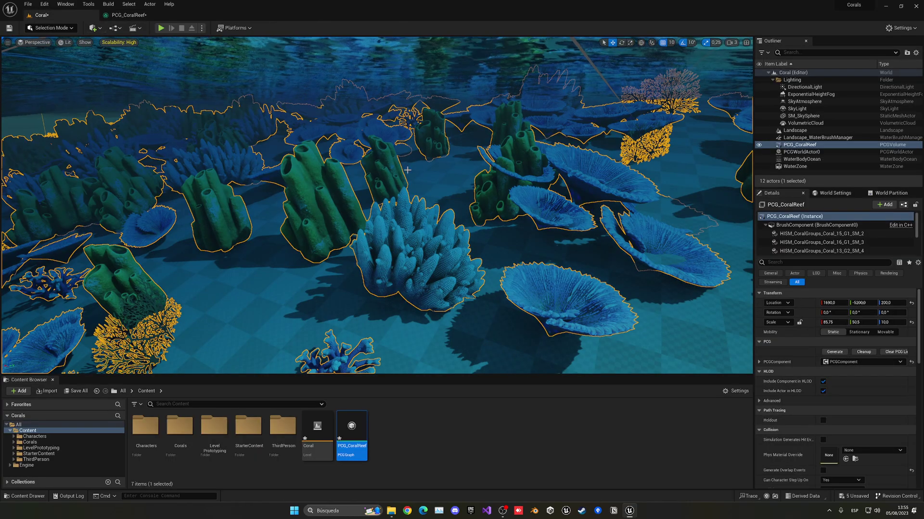
{"action": "right_click_drag", "start_coordinate": [376, 205], "coordinate": [376, 183]}
{"action": "key", "text": "e"}
{"action": "mouse_move", "coordinate": [278, 61]}
{"action": "right_mouse_down"}
{"action": "mouse_move", "coordinate": [270, 58]}
{"action": "mouse_move", "coordinate": [269, 159]}
{"action": "mouse_move", "coordinate": [226, 39]}
{"action": "mouse_move", "coordinate": [279, 62]}
{"action": "right_mouse_up"}
{"action": "key", "text": "q"}
{"action": "key", "text": "e"}
{"action": "left_click", "coordinate": [129, 15]}
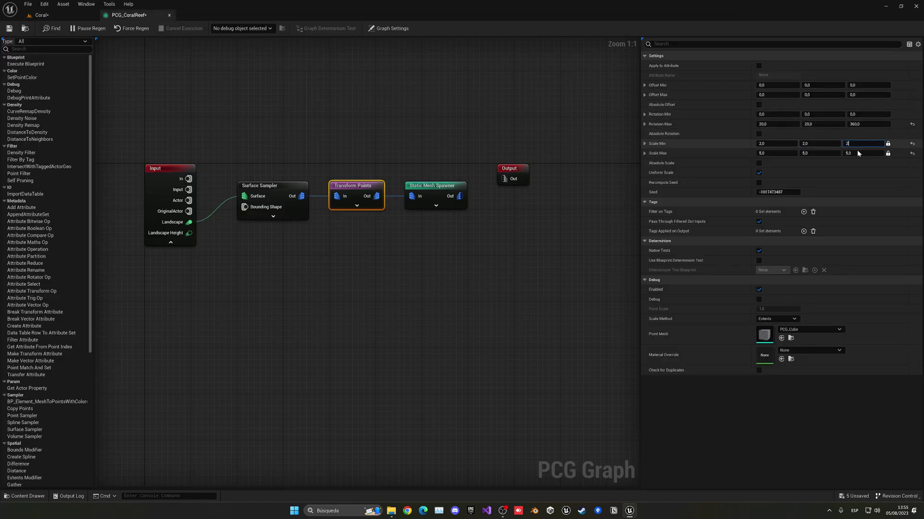
{"action": "left_click", "coordinate": [787, 154]}
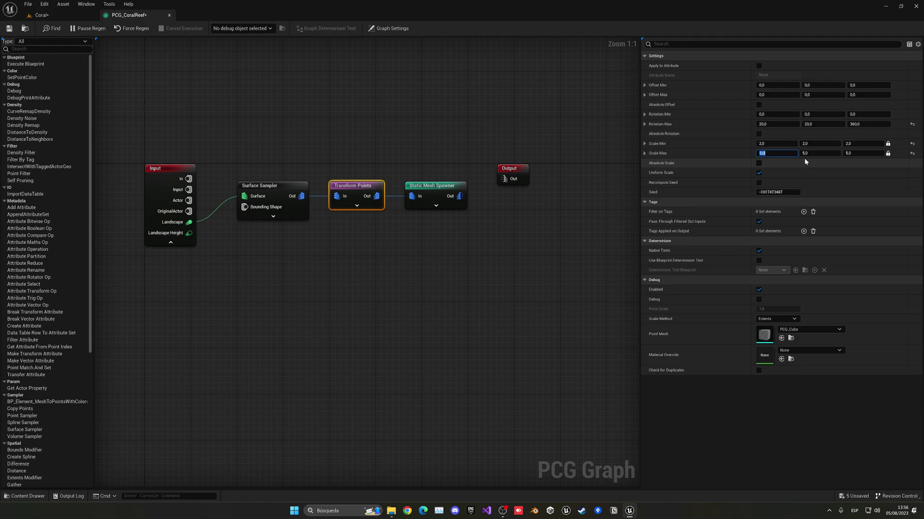
{"action": "type", "text": "3,5"}
{"action": "key", "text": "Return"}
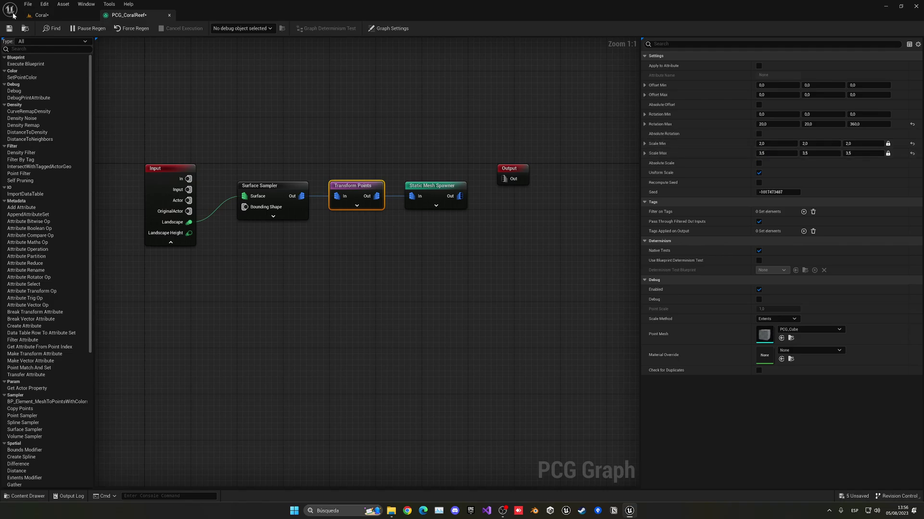
- Save the level and the PCG graph, and look over the rescaled corals around the shoreline
{"action": "left_click", "coordinate": [41, 15]}
{"action": "key", "text": "ctrl+s"}
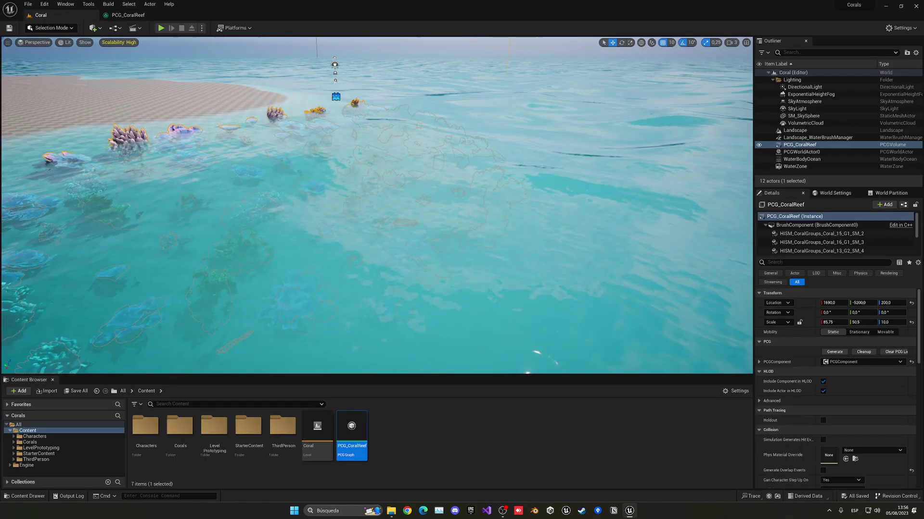
{"action": "right_click_drag", "start_coordinate": [376, 206], "coordinate": [320, 279]}
{"action": "key", "text": "w"}
{"action": "right_click_drag", "start_coordinate": [215, 63], "coordinate": [246, 63]}
{"action": "key", "text": "s"}
- Try the Surface Sampler at 189.71846 points per squared meter, and at 0.1 with point extents of 0.7 on all axes
{"action": "left_click", "coordinate": [139, 17]}
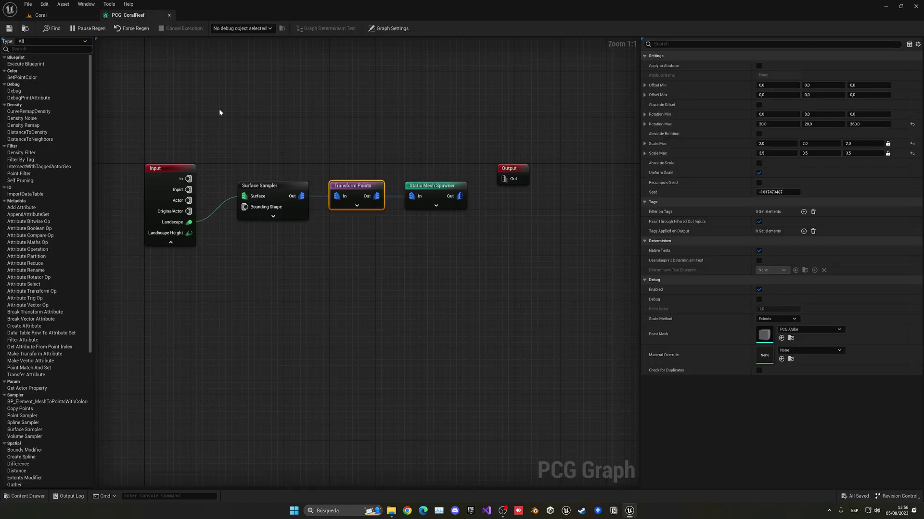
{"action": "left_click", "coordinate": [304, 185]}
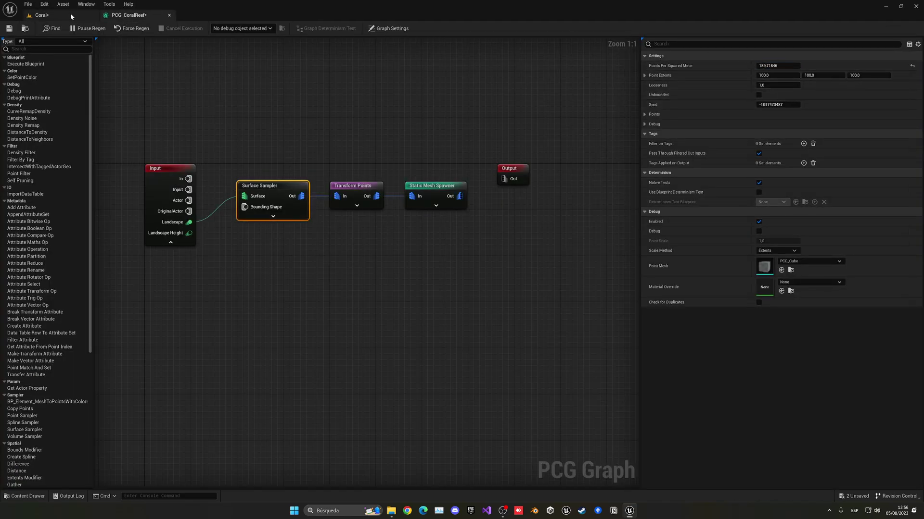
{"action": "left_click", "coordinate": [71, 17]}
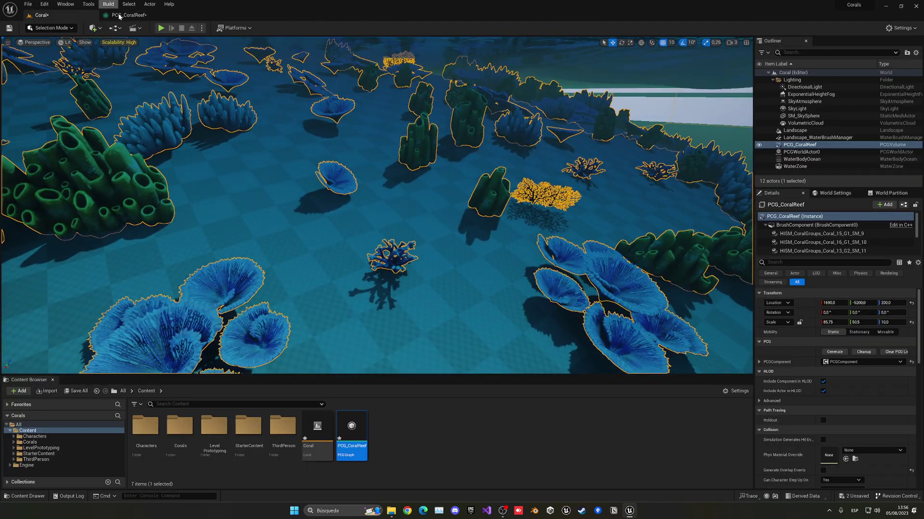
{"action": "left_click", "coordinate": [121, 16]}
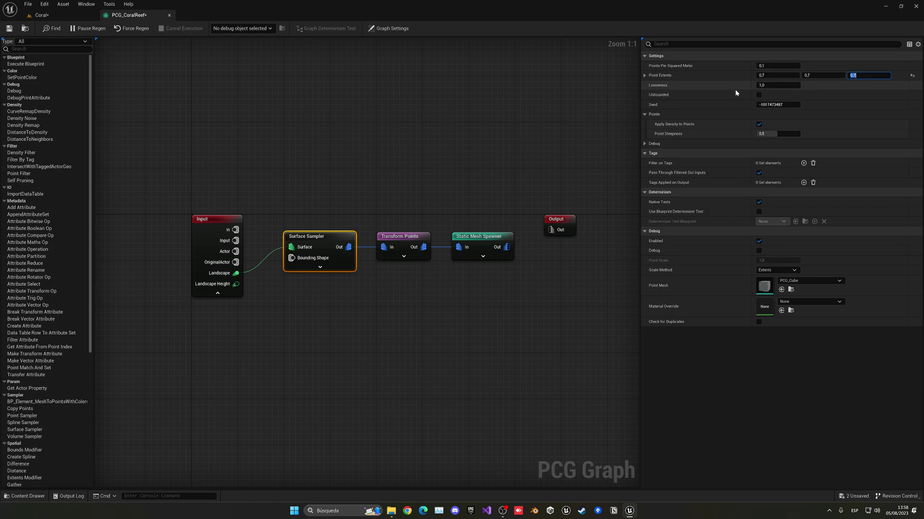
- Duplicate the Surface Sampler, Transform Points and Static Mesh Spawner chain below the original, fed by the Landscape input
{"action": "right_click_drag", "start_coordinate": [420, 333], "coordinate": [403, 316]}
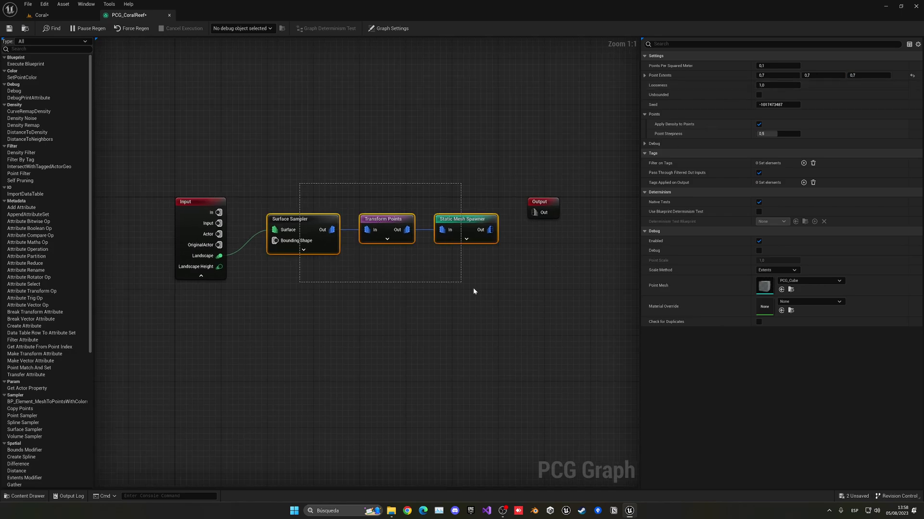
{"action": "left_click_drag", "start_coordinate": [484, 296], "coordinate": [481, 295]}
{"action": "key", "text": "ctrl+d"}
{"action": "left_click_drag", "start_coordinate": [352, 283], "coordinate": [384, 270]}
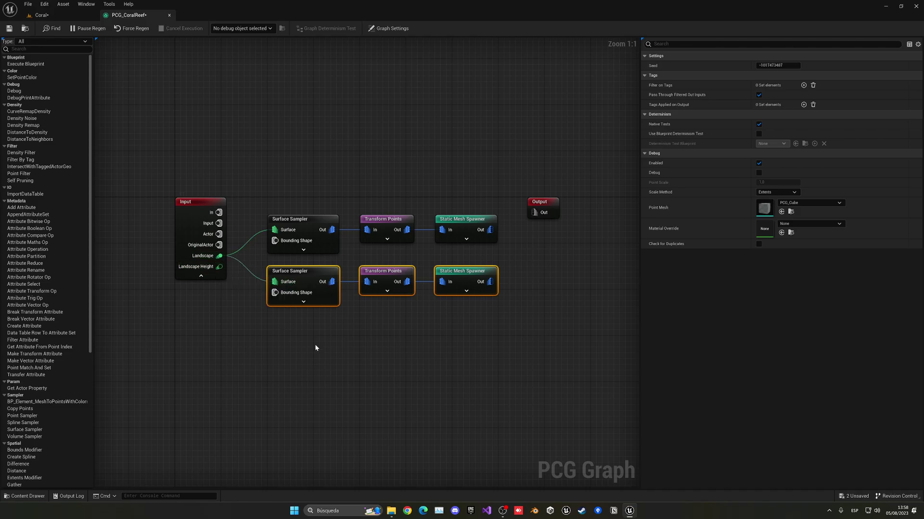
- Set the duplicated Surface Sampler's seed to -429266137 so its points differ from the original chain
{"action": "left_click", "coordinate": [40, 15]}
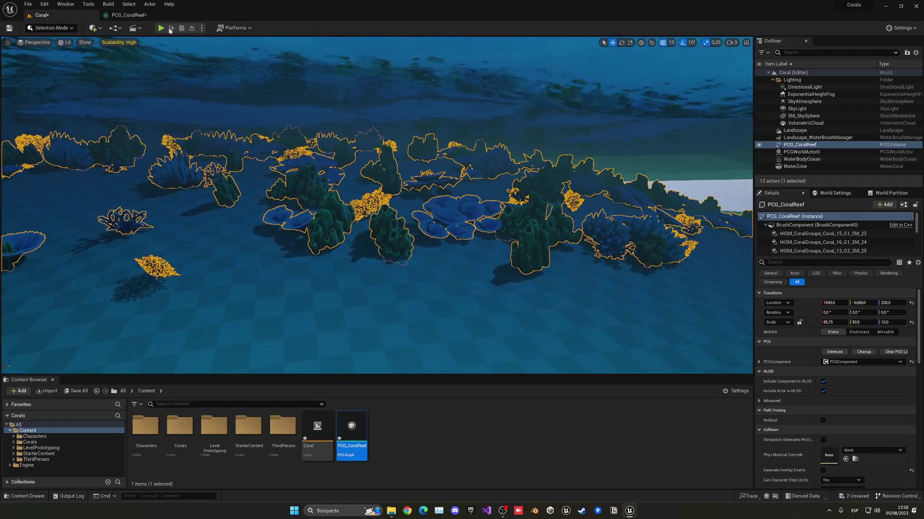
{"action": "left_click", "coordinate": [129, 14]}
{"action": "left_click", "coordinate": [305, 317]}
{"action": "left_click", "coordinate": [301, 277]}
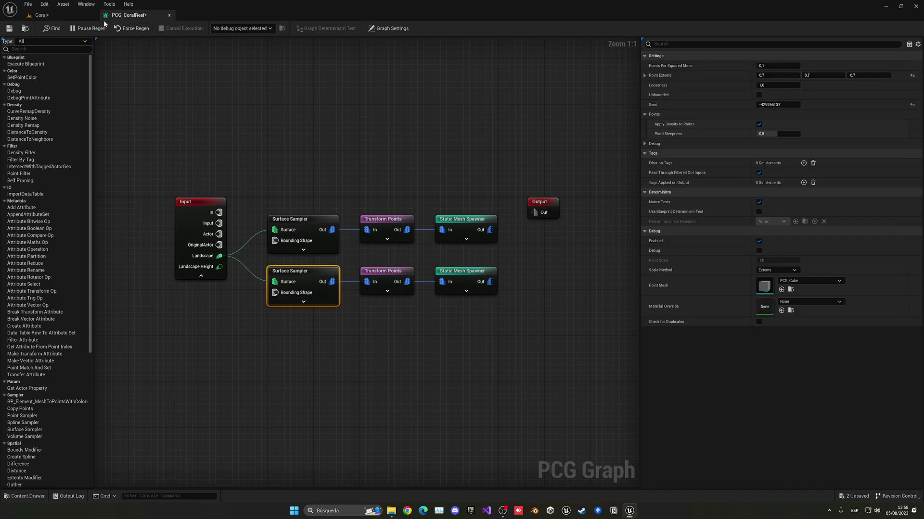
- Reposition the PCG_CoralReef volume at Y -3240 and enlarge its scale to 107.5 in Y and 30 in Z
{"action": "left_click", "coordinate": [39, 14]}
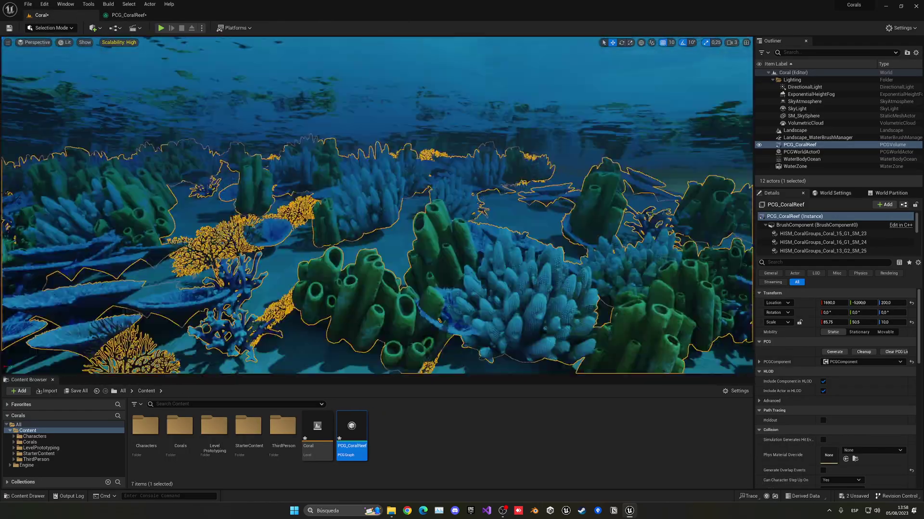
{"action": "right_click_drag", "start_coordinate": [377, 205], "coordinate": [376, 236]}
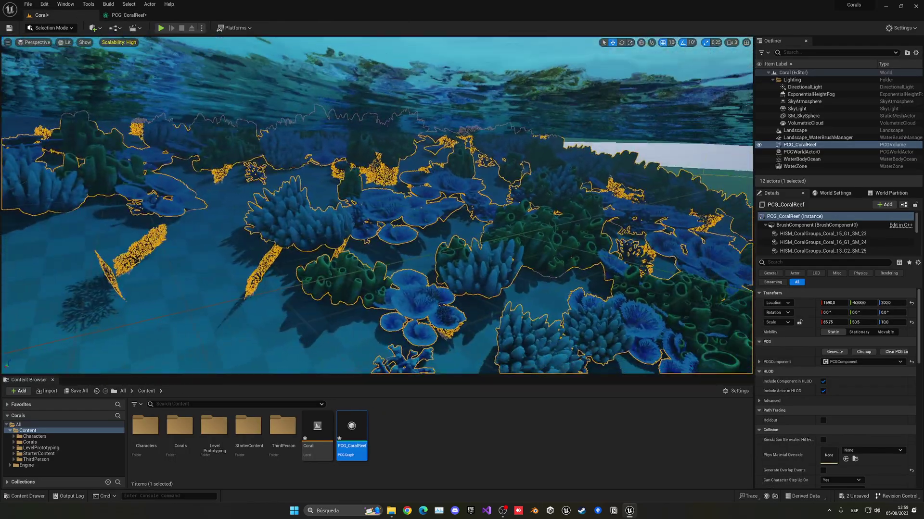
{"action": "mouse_move", "coordinate": [468, 181]}
{"action": "right_mouse_down"}
{"action": "mouse_move", "coordinate": [468, 202]}
{"action": "mouse_move", "coordinate": [468, 181]}
{"action": "mouse_move", "coordinate": [485, 197]}
{"action": "mouse_move", "coordinate": [478, 204]}
{"action": "mouse_move", "coordinate": [483, 185]}
{"action": "right_mouse_up"}
{"action": "key", "text": "r"}
{"action": "left_click_drag", "start_coordinate": [444, 135], "coordinate": [444, 53]}
{"action": "key", "text": "w"}
{"action": "right_click_drag", "start_coordinate": [444, 135], "coordinate": [207, 52]}
{"action": "left_click", "coordinate": [798, 82]}
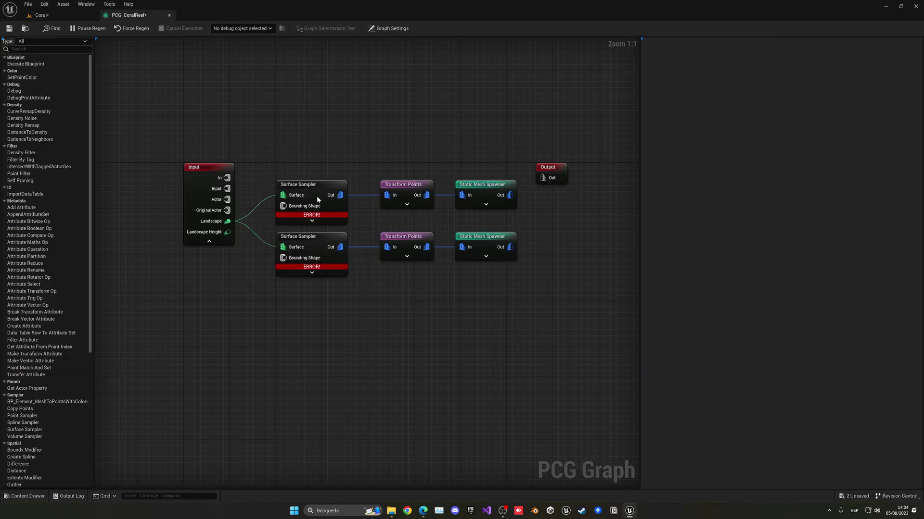
- Restore the point extents of both Surface Samplers to 100 on all axes and return to the level
{"action": "left_click", "coordinate": [317, 199]}
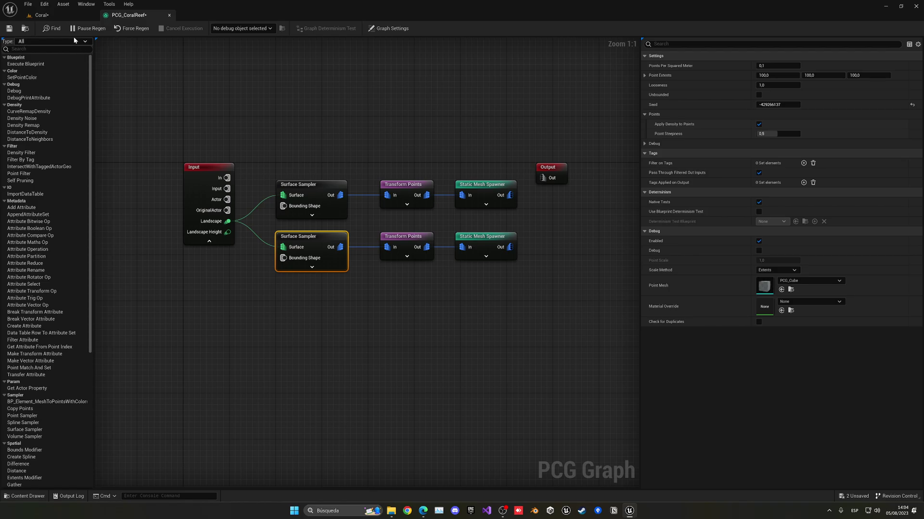
{"action": "left_click", "coordinate": [71, 16]}
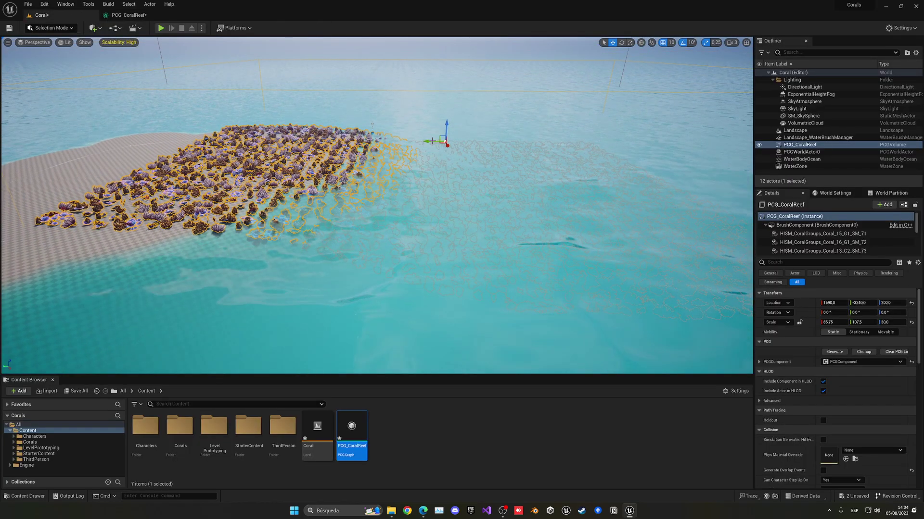
- Stretch the PCG_CoralReef volume to a Y scale of 153.75 and check the coral coverage over the island
{"action": "left_click_drag", "start_coordinate": [407, 140], "coordinate": [420, 143]}
{"action": "key", "text": "w"}
{"action": "right_click_drag", "start_coordinate": [419, 144], "coordinate": [320, 116]}
{"action": "key", "text": "w"}
{"action": "right_click_drag", "start_coordinate": [466, 182], "coordinate": [439, 202]}
{"action": "key", "text": "d"}
{"action": "key", "text": "d"}
{"action": "key", "text": "q"}
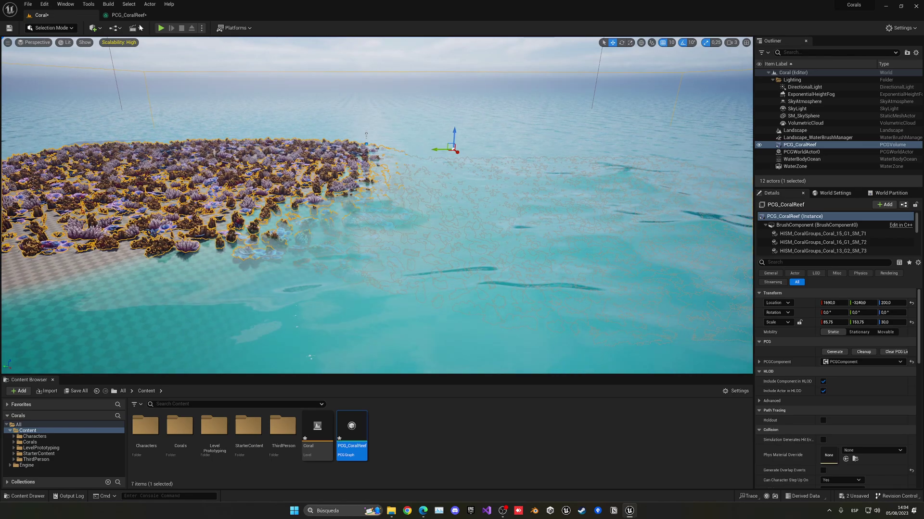
- Move both Transform Points and Static Mesh Spawner pairs and the Output node farther from the Surface Samplers to free space
{"action": "left_click", "coordinate": [129, 15]}
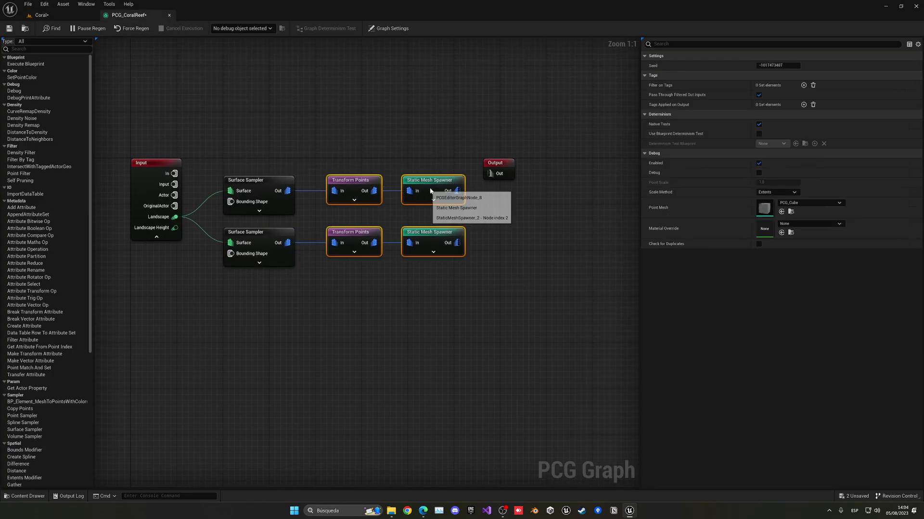
{"action": "left_click_drag", "start_coordinate": [432, 188], "coordinate": [542, 190]}
{"action": "left_click", "coordinate": [527, 168]}
{"action": "left_click_drag", "start_coordinate": [507, 160], "coordinate": [622, 157]}
{"action": "right_click_drag", "start_coordinate": [289, 198], "coordinate": [334, 213]}
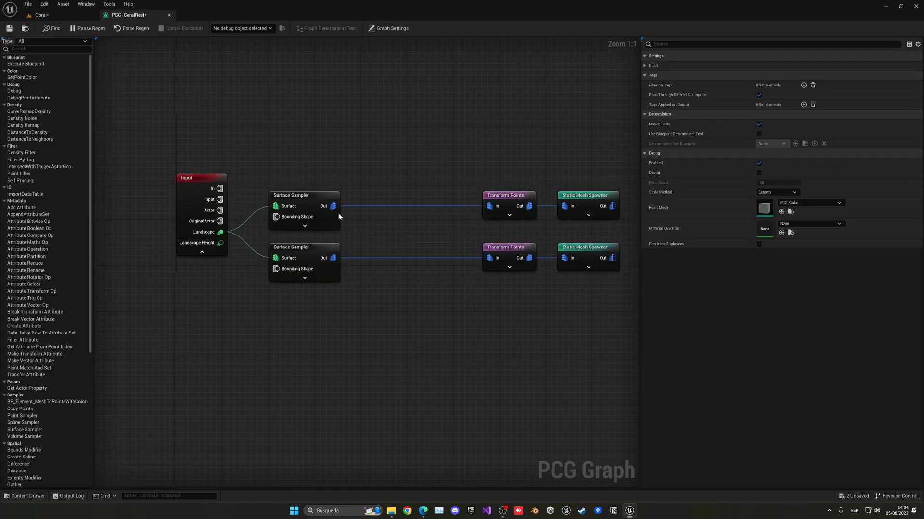
- Insert a Point Filter between the first Surface Sampler and Transform Points, passing on its InsideFilter output
{"action": "left_click_drag", "start_coordinate": [361, 207], "coordinate": [361, 207]}
{"action": "type", "text": "point"}
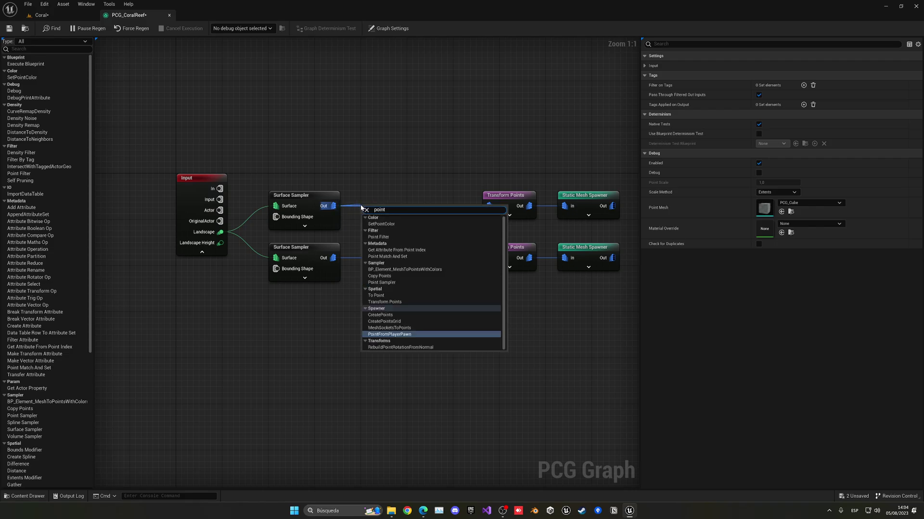
{"action": "left_click", "coordinate": [386, 236]}
{"action": "left_click_drag", "start_coordinate": [391, 209], "coordinate": [402, 168]}
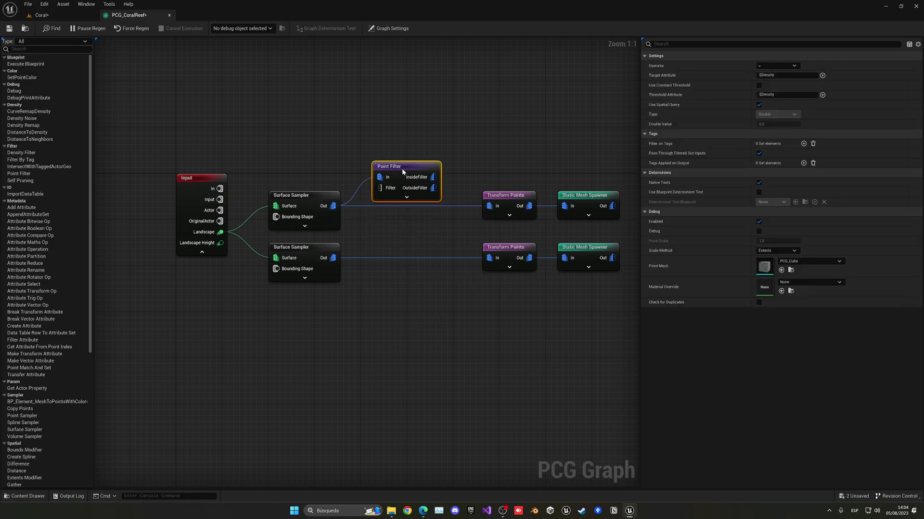
{"action": "left_click", "coordinate": [492, 205], "text": "alt"}
{"action": "left_click_drag", "start_coordinate": [406, 192], "coordinate": [415, 201]}
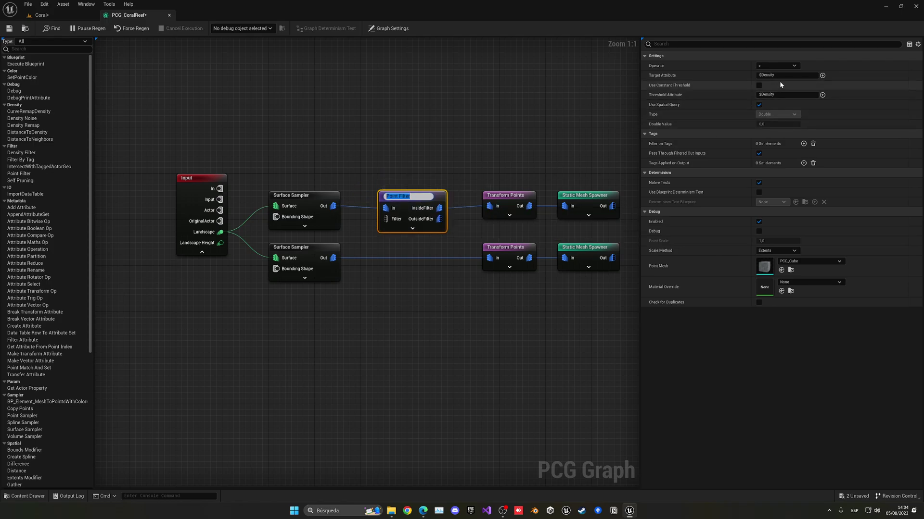
- Configure the Point Filter with the less-than operator, target attribute $Position.Z and a constant threshold of type Float
{"action": "left_click", "coordinate": [787, 67]}
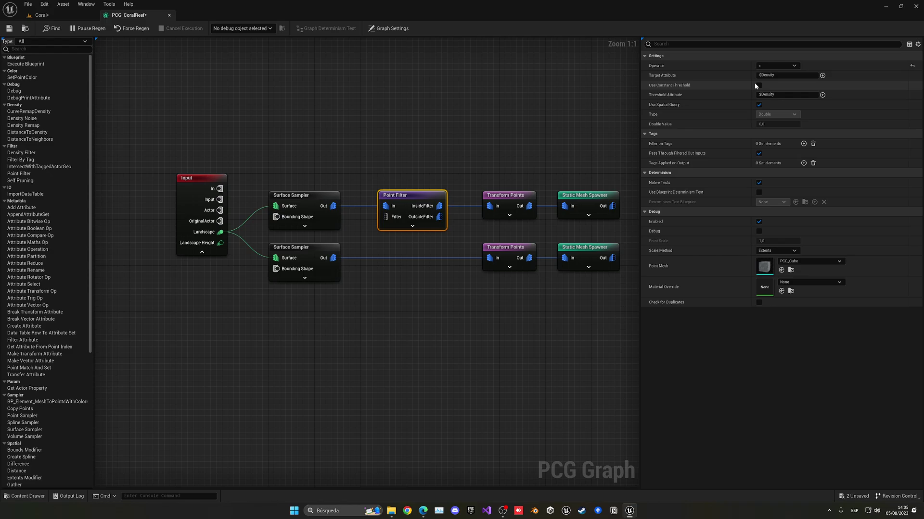
{"action": "left_click", "coordinate": [823, 76]}
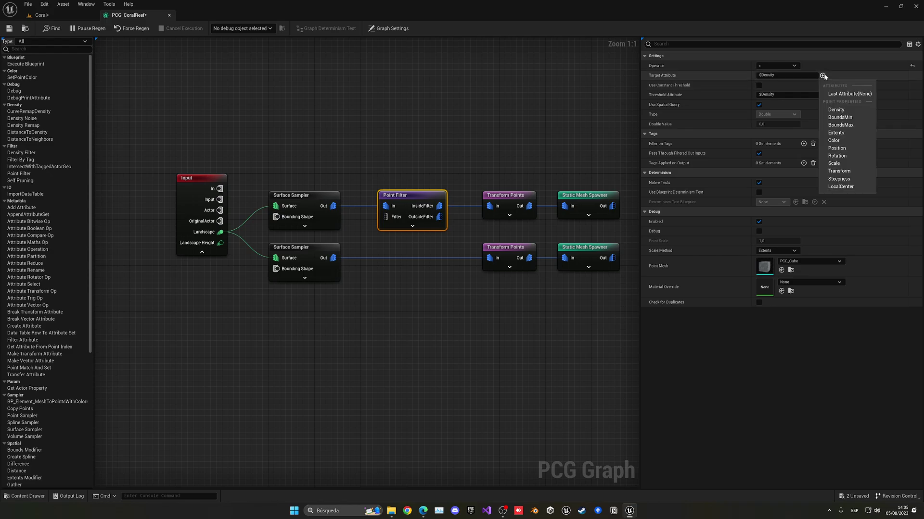
{"action": "left_click", "coordinate": [843, 147]}
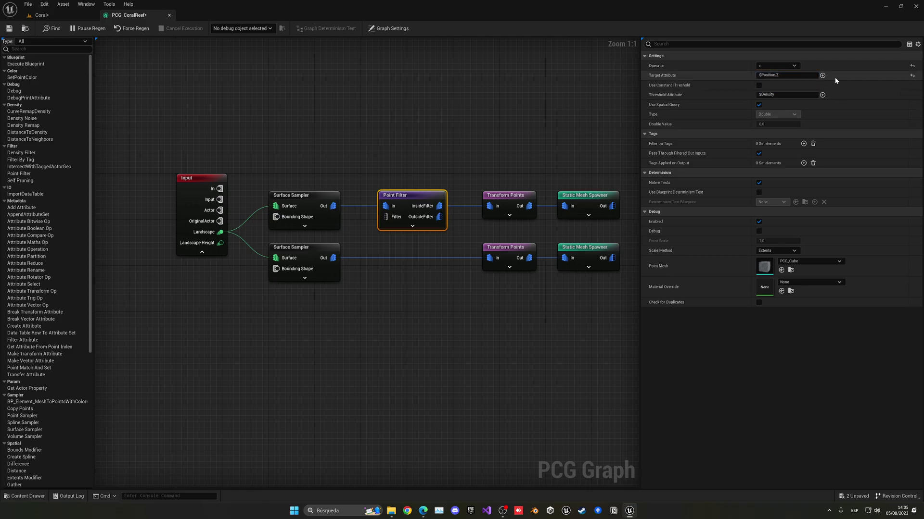
{"action": "left_click", "coordinate": [759, 86]}
{"action": "left_click", "coordinate": [777, 95]}
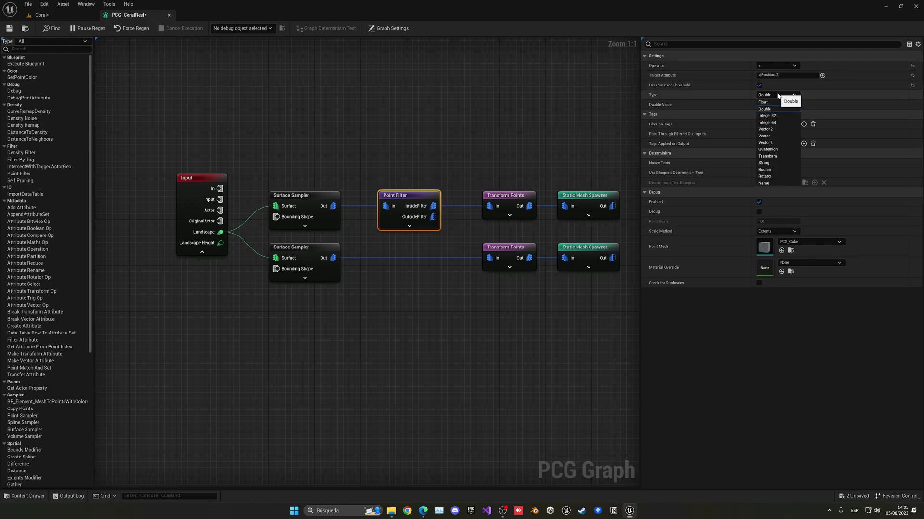
{"action": "left_click", "coordinate": [775, 103]}
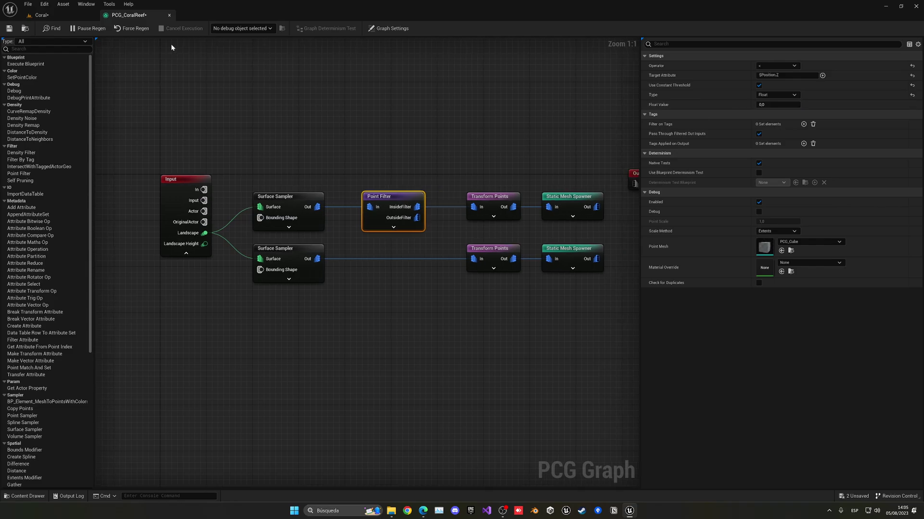
- Duplicate the Point Filter and insert the copy between the second Surface Sampler and Transform Points through its InsideFilter output
{"action": "left_click", "coordinate": [41, 15]}
{"action": "right_click_drag", "start_coordinate": [360, 167], "coordinate": [344, 155]}
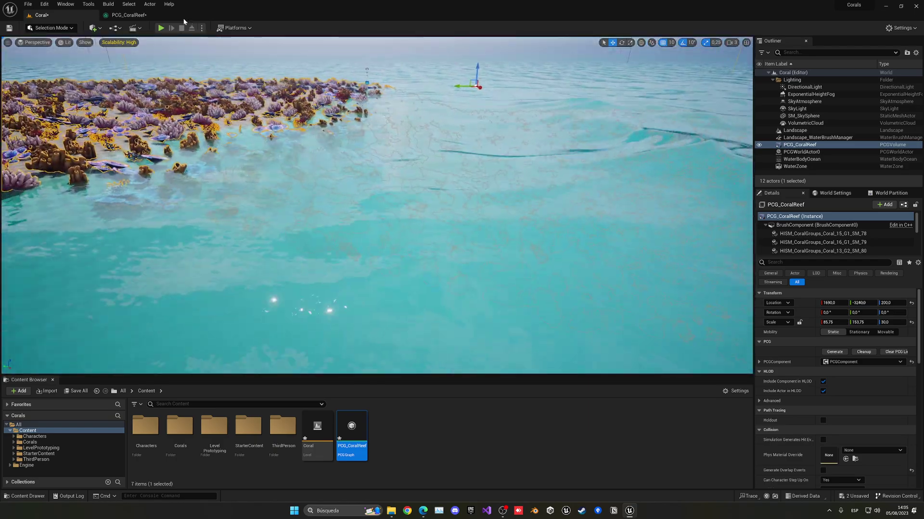
{"action": "left_click", "coordinate": [129, 15]}
{"action": "key", "text": "ctrl+d"}
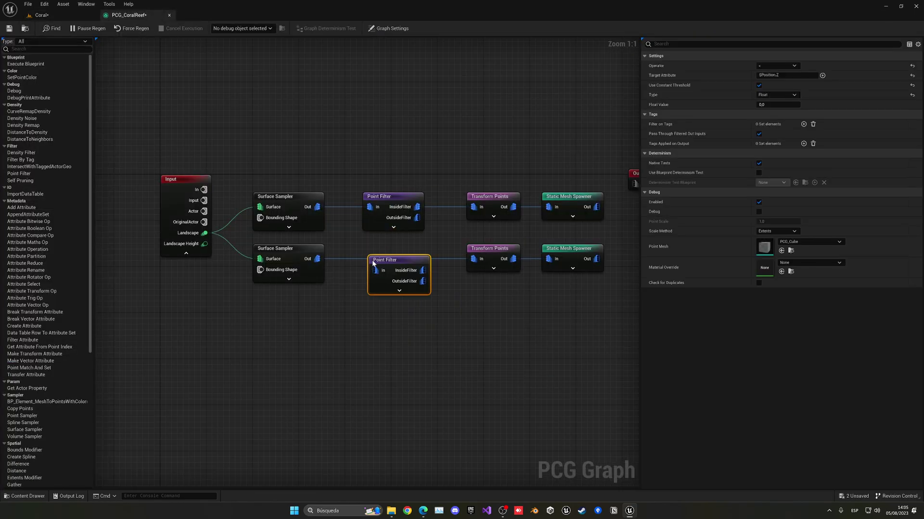
{"action": "left_click_drag", "start_coordinate": [479, 262], "coordinate": [403, 251], "text": "ctrl"}
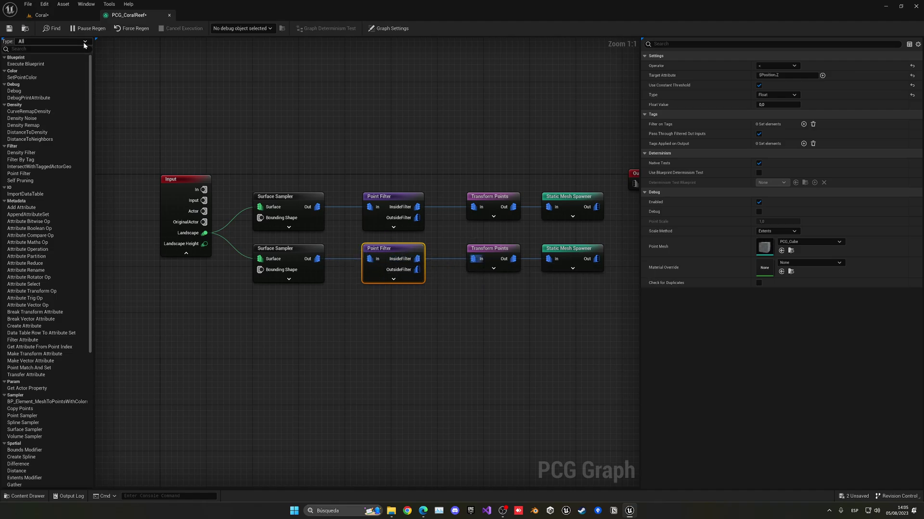
- Try a float threshold of -400 on the first Point Filter, set one on the second, and check the corals in the level
{"action": "left_click", "coordinate": [41, 15]}
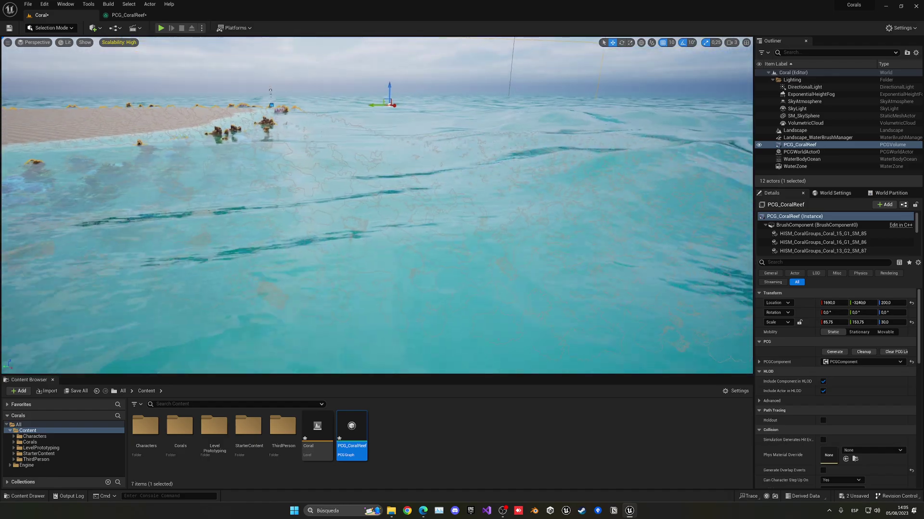
{"action": "right_click_drag", "start_coordinate": [376, 205], "coordinate": [337, 204]}
{"action": "left_click", "coordinate": [138, 16]}
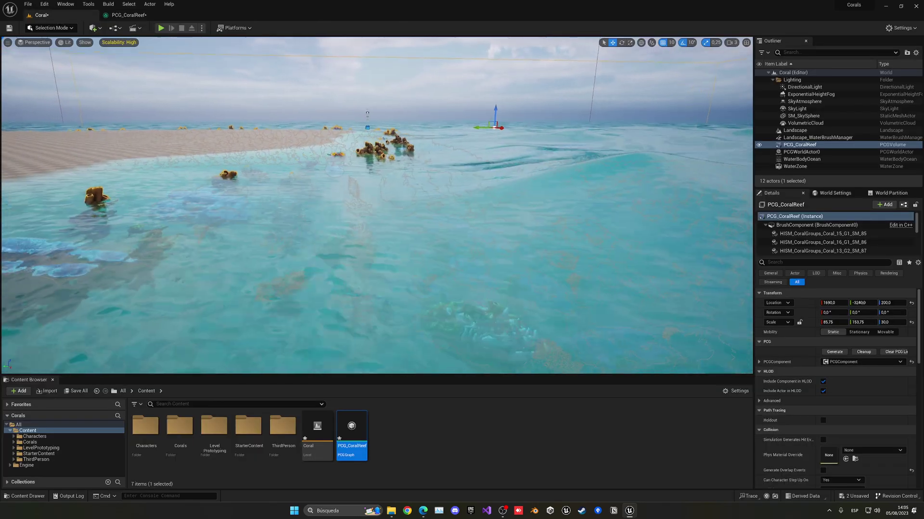
{"action": "left_click", "coordinate": [123, 19]}
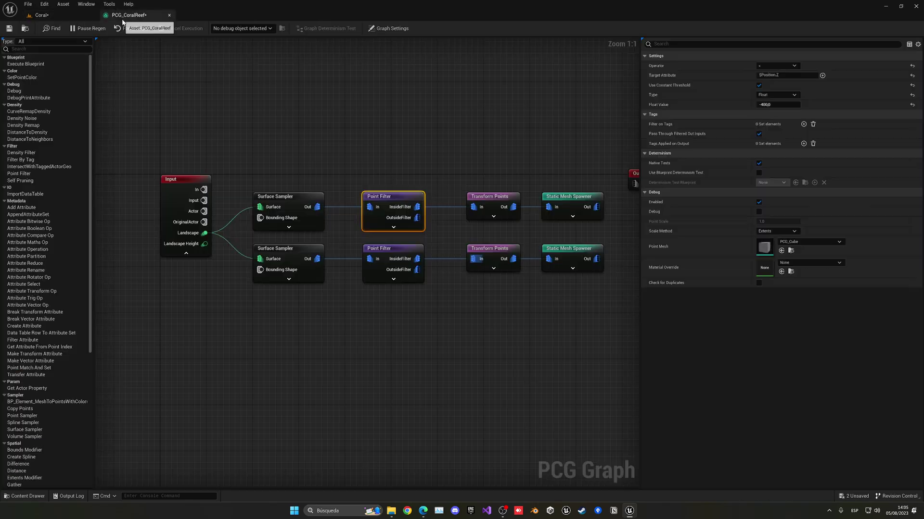
{"action": "left_click", "coordinate": [407, 248]}
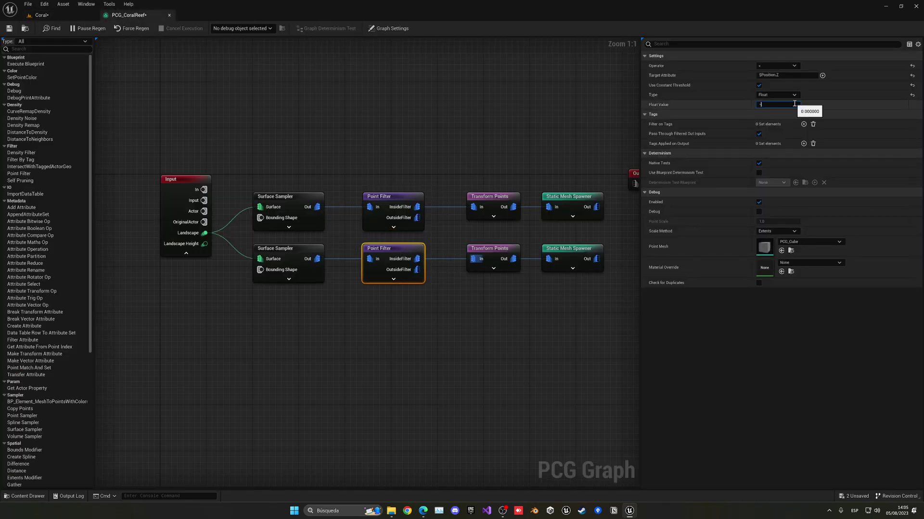
{"action": "left_click", "coordinate": [63, 15]}
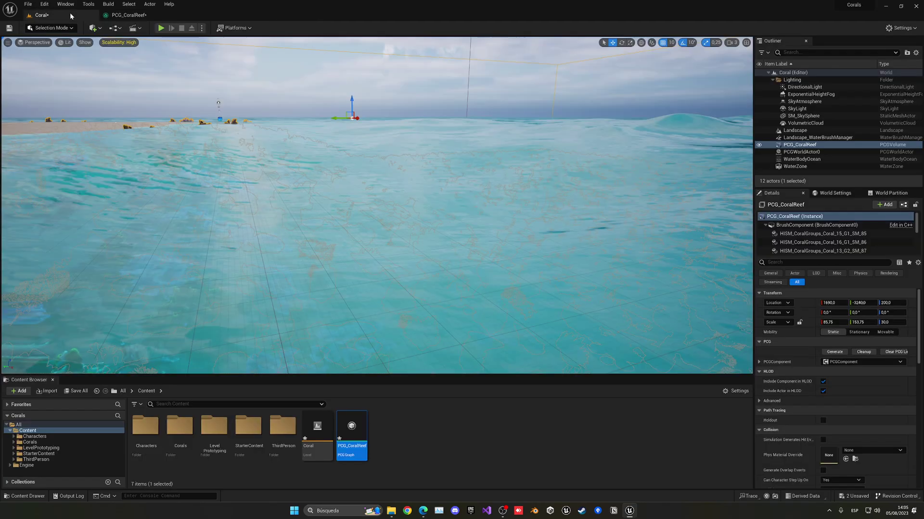
{"action": "right_click_drag", "start_coordinate": [376, 205], "coordinate": [327, 231]}
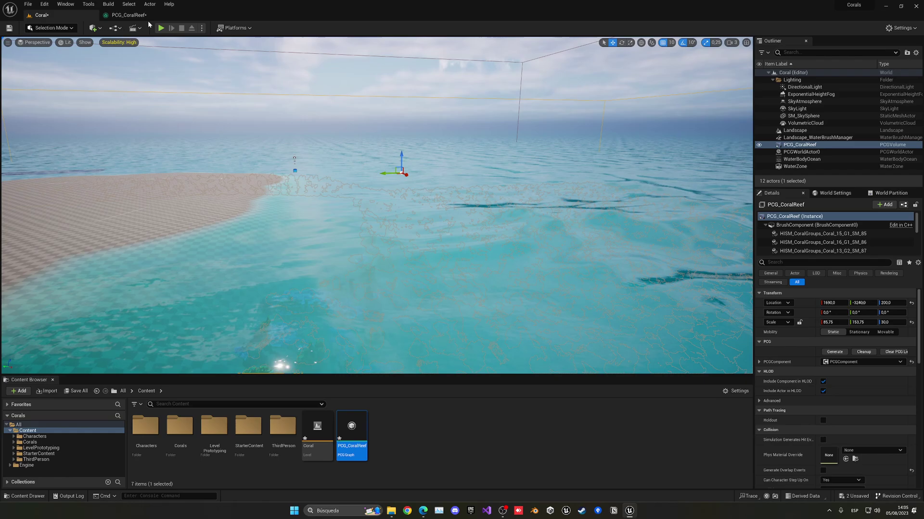
- Adjust the float thresholds of the Point Filters, setting the first to -150, and inspect the coral placement around the island
{"action": "left_click", "coordinate": [126, 15]}
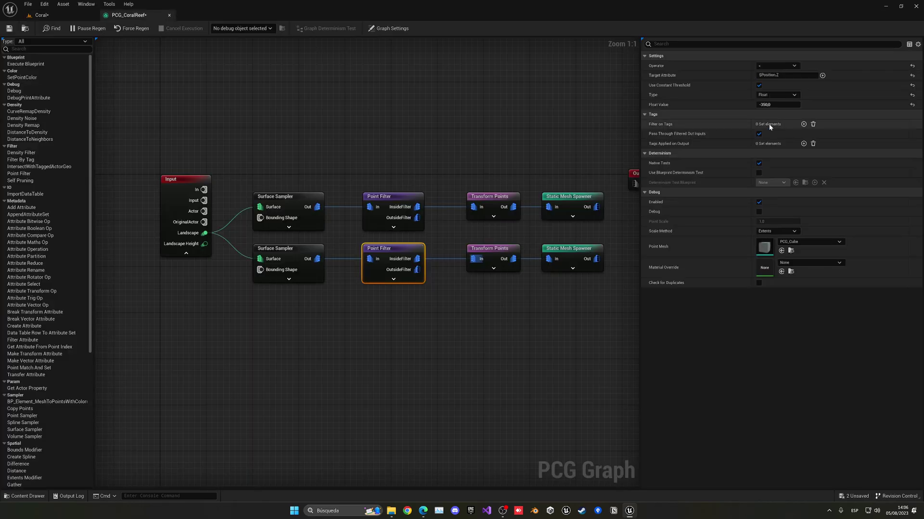
{"action": "left_click", "coordinate": [778, 104]}
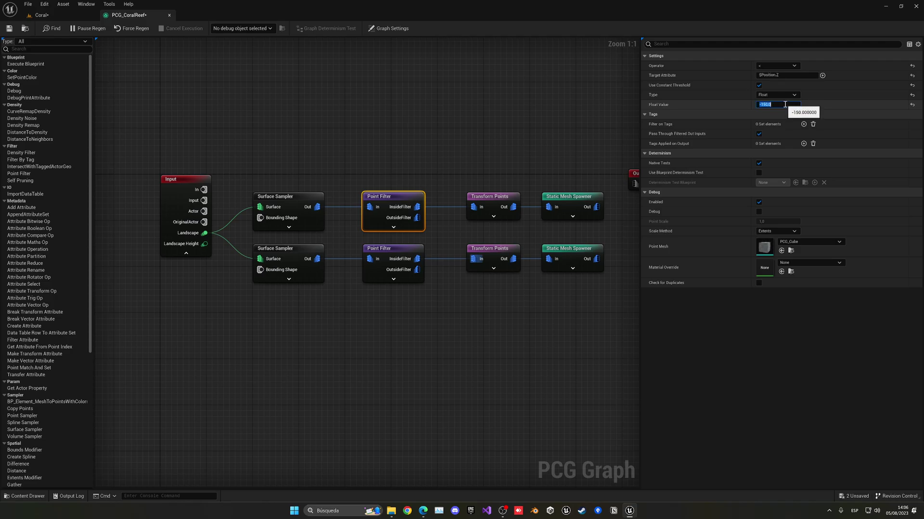
{"action": "left_click", "coordinate": [41, 15]}
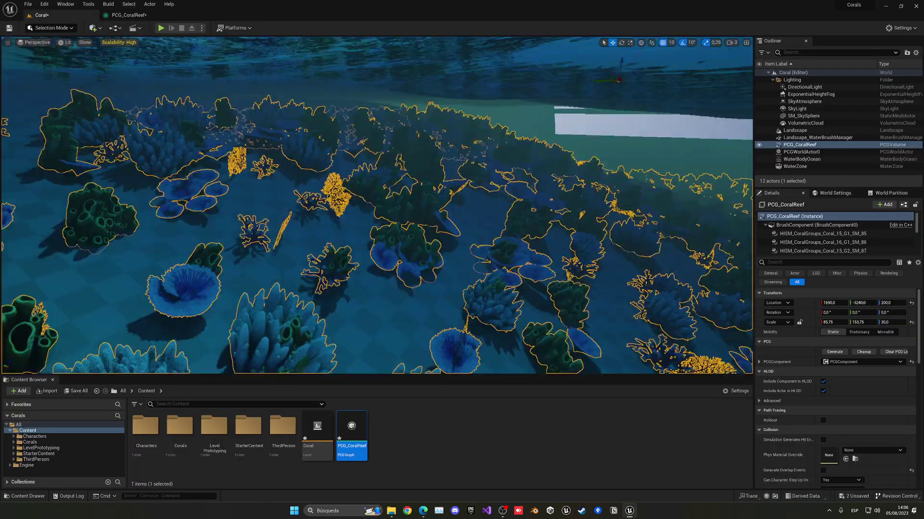
{"action": "right_click_drag", "start_coordinate": [376, 205], "coordinate": [376, 163]}
{"action": "left_click", "coordinate": [802, 81]}
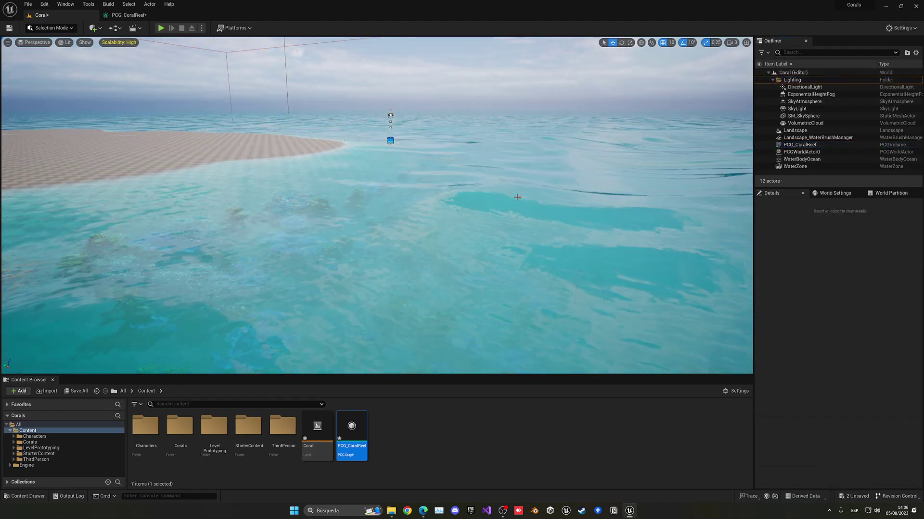
{"action": "right_click_drag", "start_coordinate": [741, 86], "coordinate": [640, 130]}
{"action": "right_click_drag", "start_coordinate": [309, 61], "coordinate": [371, 75]}
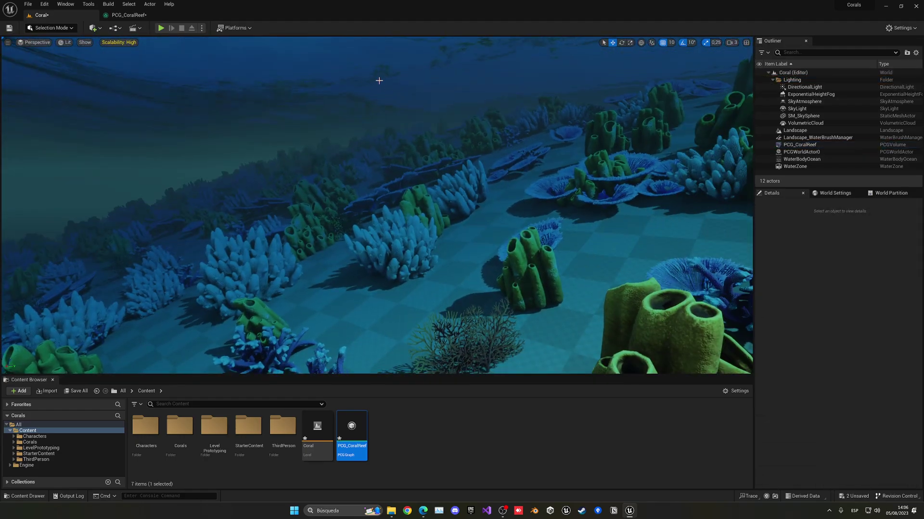
{"action": "right_click_drag", "start_coordinate": [304, 134], "coordinate": [226, 171]}
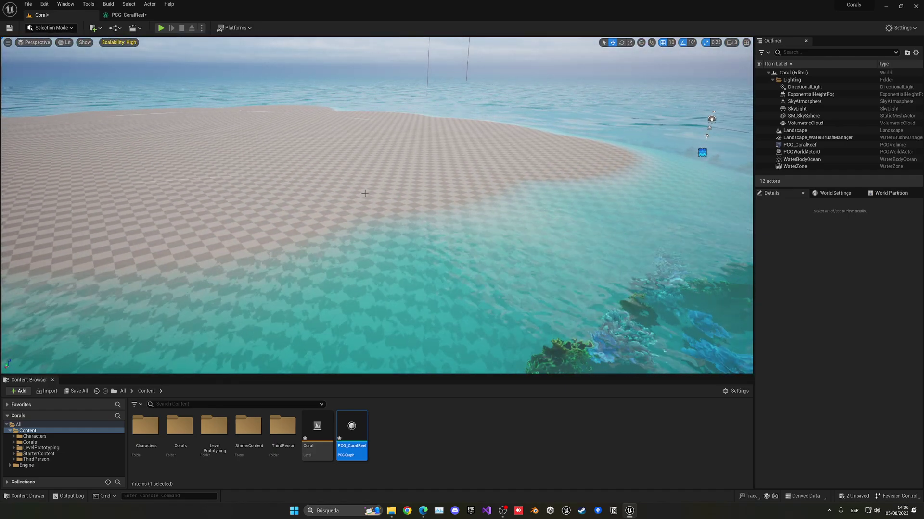
- Add the Bright Desert Sand surface from Quixel Bridge to the project at Highest Quality
{"action": "left_click", "coordinate": [66, 4]}
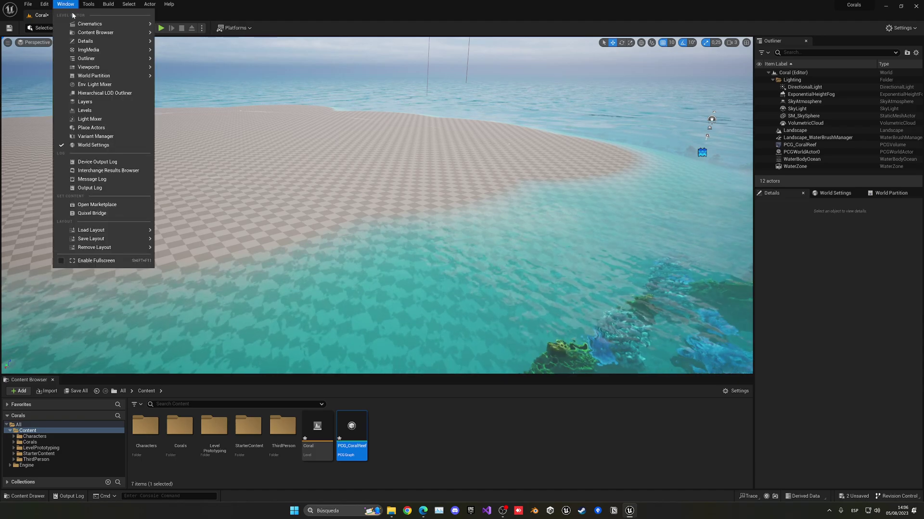
{"action": "left_click", "coordinate": [92, 213]}
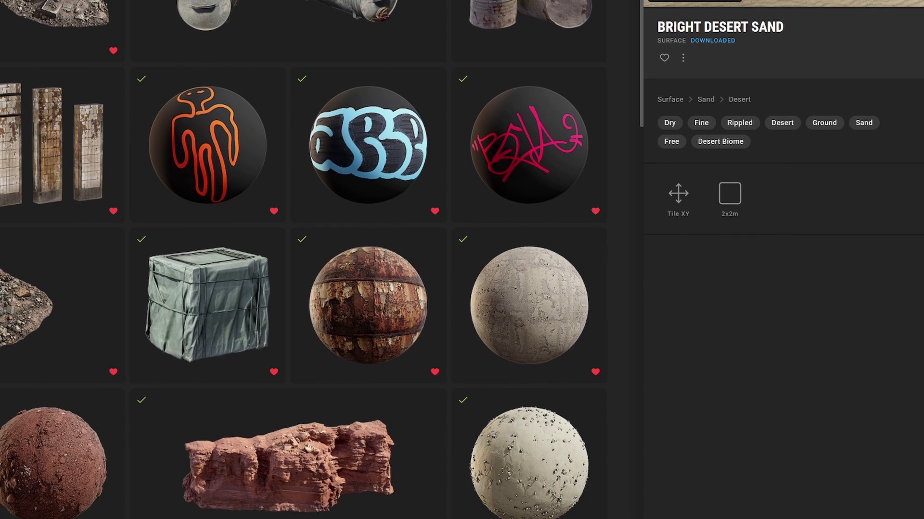
{"action": "left_click", "coordinate": [732, 502]}
{"action": "left_click", "coordinate": [705, 481]}
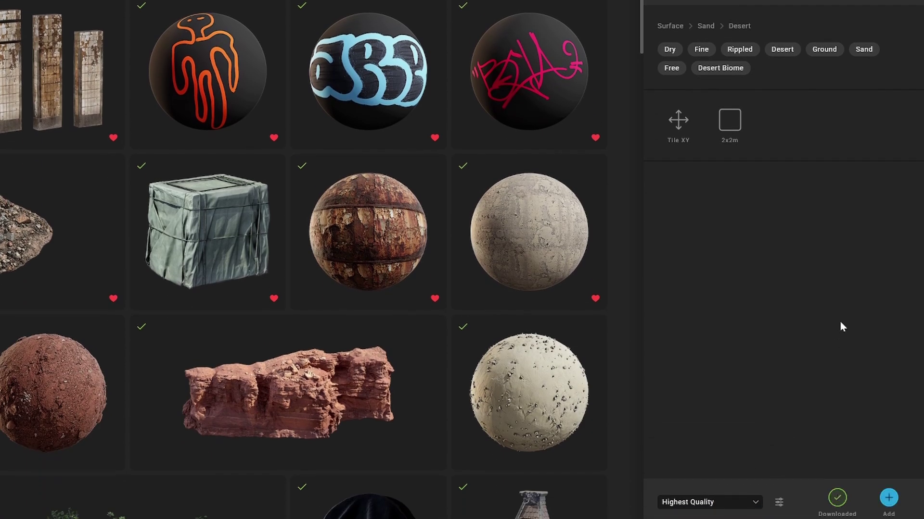
{"action": "left_click", "coordinate": [889, 500]}
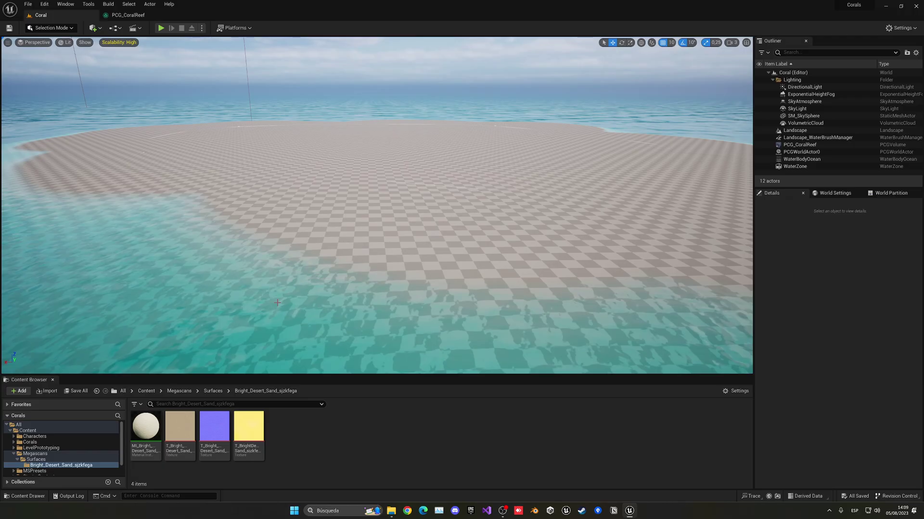
- Assign the MI_Bright_Desert_Sand material instance as the Landscape Material of the Landscape actor
{"action": "left_click", "coordinate": [140, 441]}
{"action": "left_click", "coordinate": [644, 344]}
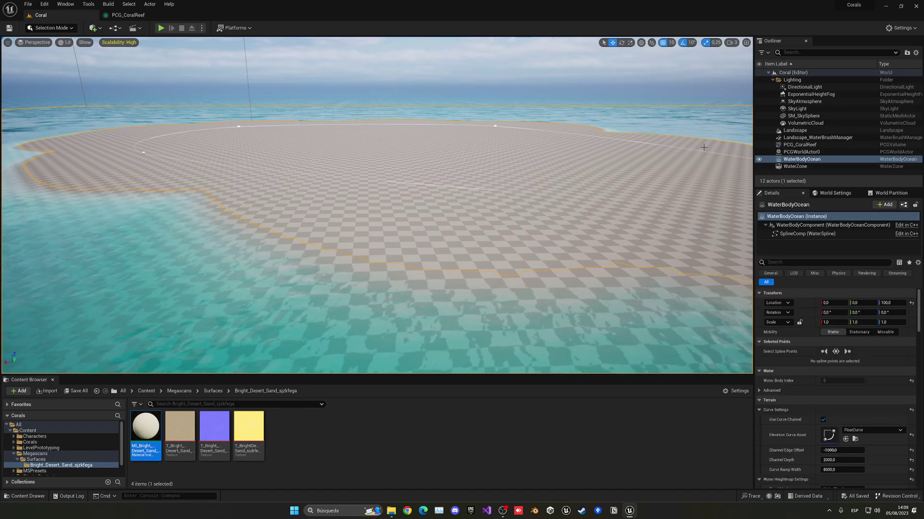
{"action": "left_click", "coordinate": [793, 131]}
{"action": "scroll", "coordinate": [807, 327], "scroll_direction": "down", "scroll_amount": 5}
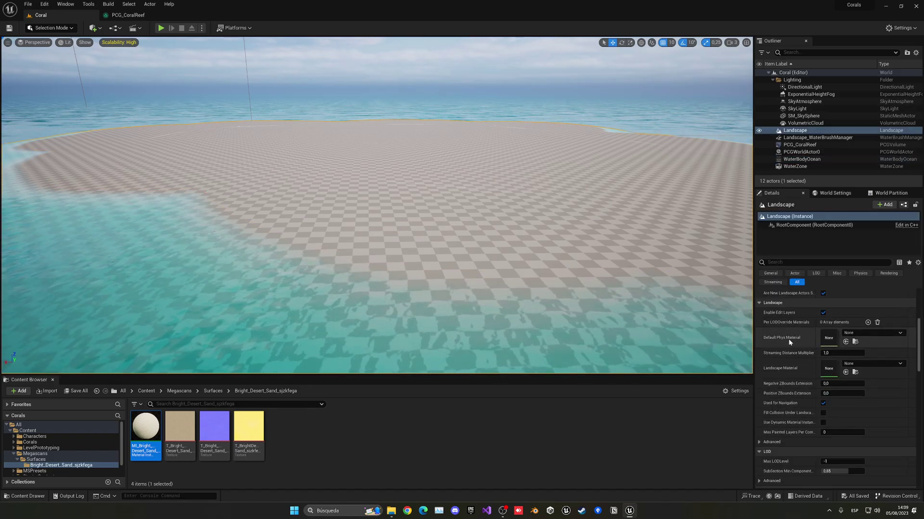
{"action": "left_click_drag", "start_coordinate": [145, 428], "coordinate": [836, 373]}
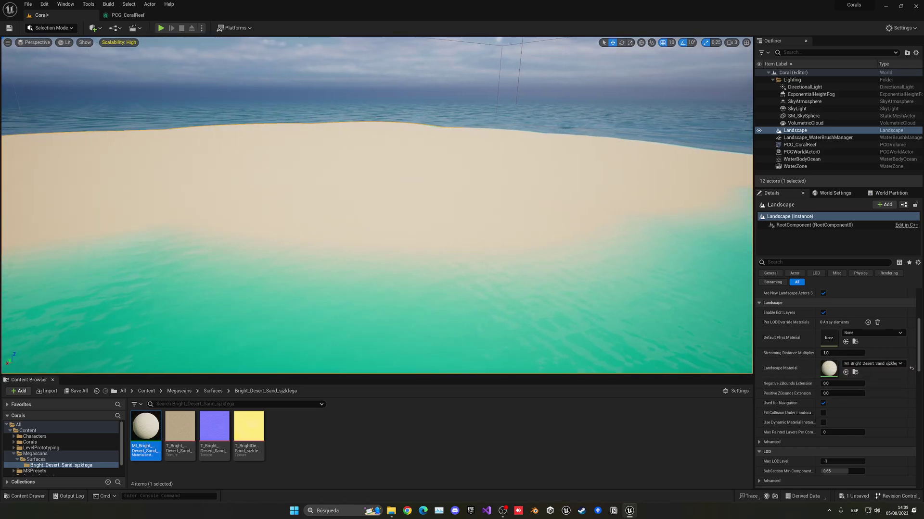
- Inspect the sand on the island, then enable Tiling/Offset in MI_Bright_Desert_Sand and set Tiling X and Y to 0.3
{"action": "key", "text": "s"}
{"action": "right_click_drag", "start_coordinate": [377, 205], "coordinate": [395, 262]}
{"action": "key", "text": "w"}
{"action": "key", "text": "s"}
{"action": "key", "text": "w"}
{"action": "right_click_drag", "start_coordinate": [472, 240], "coordinate": [385, 260]}
{"action": "double_click", "coordinate": [156, 440]}
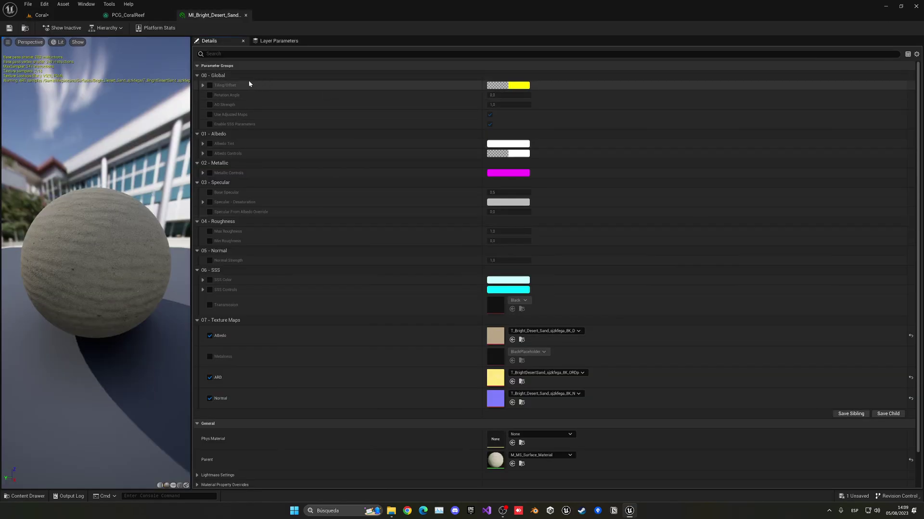
{"action": "left_click", "coordinate": [209, 85]}
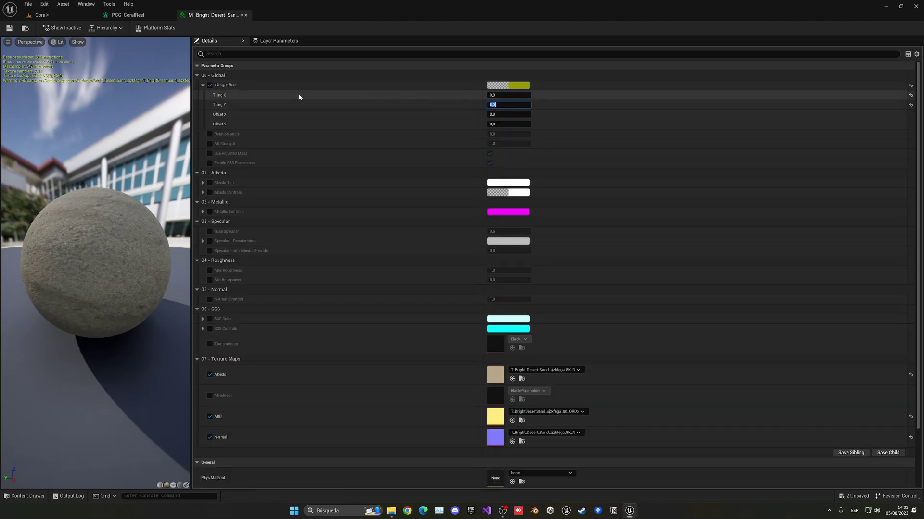
{"action": "middle_click", "coordinate": [200, 14]}
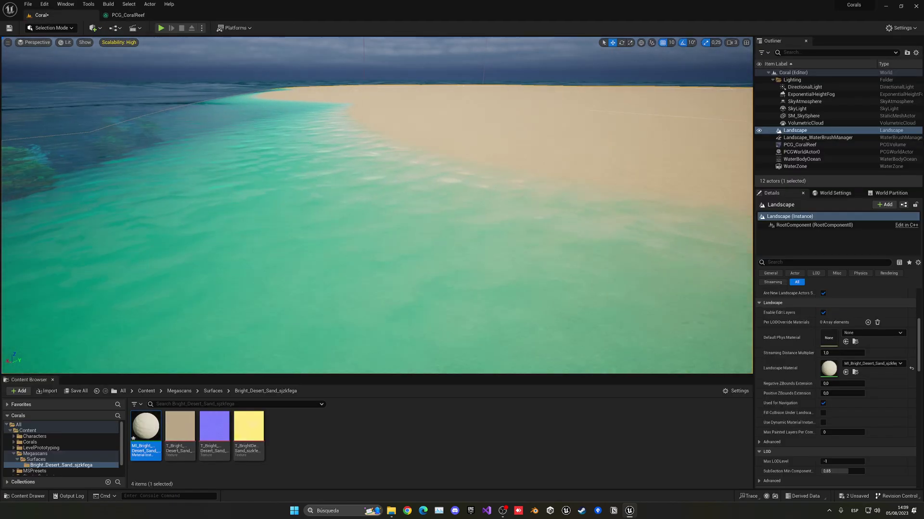
- Play the level and run the character across the beach and through the shallow water to inspect the coral reef
{"action": "right_click_drag", "start_coordinate": [378, 186], "coordinate": [289, 202]}
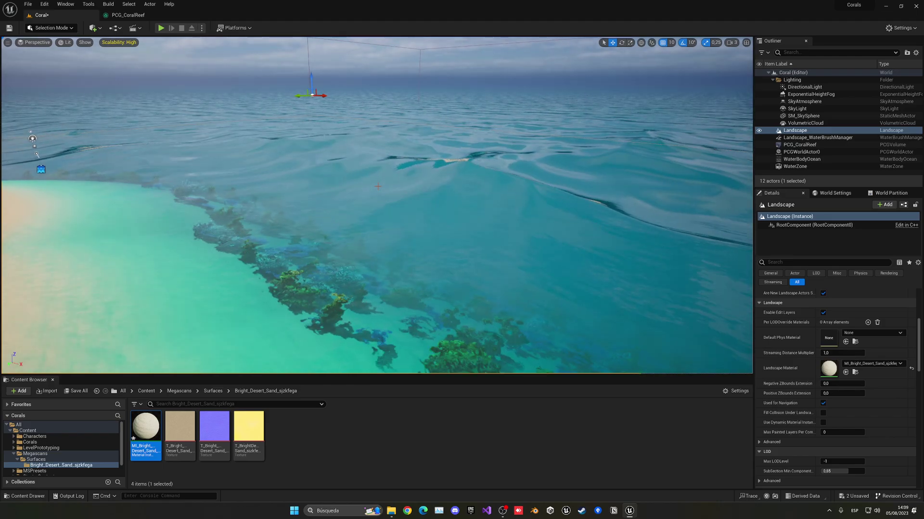
{"action": "key", "text": "alt+p"}
{"action": "key", "text": "a"}
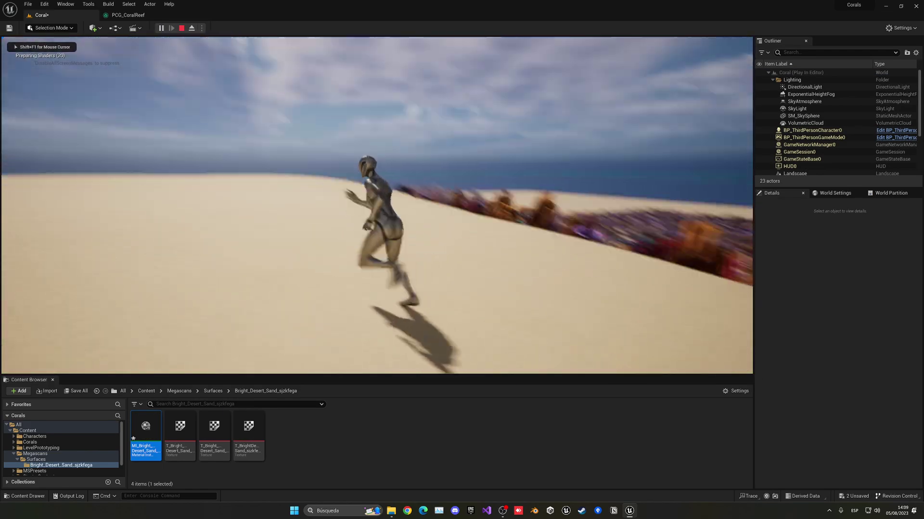
{"action": "key", "text": "w"}
{"action": "key", "text": "a"}
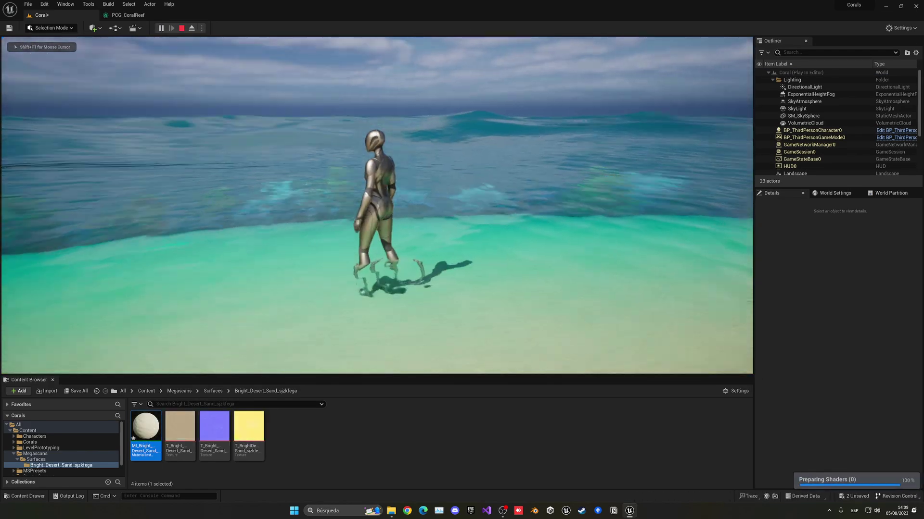
{"action": "key", "text": "w"}
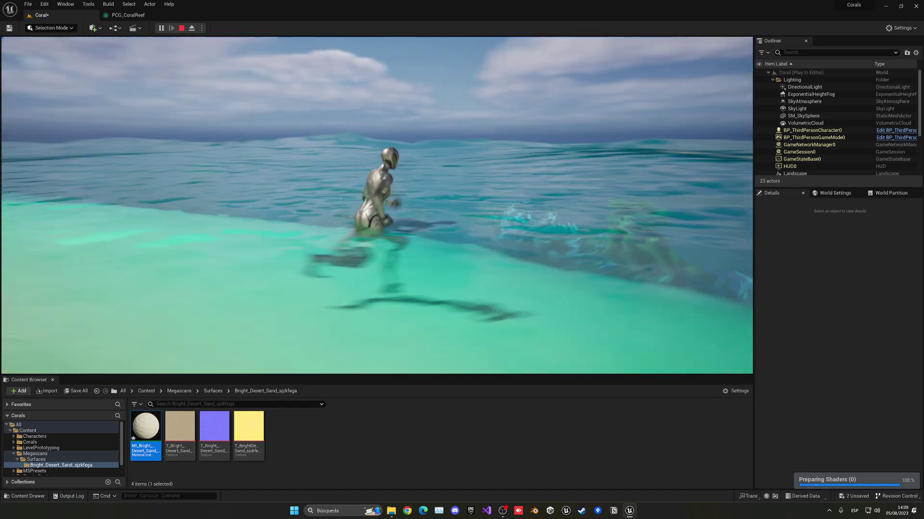
{"action": "key", "text": "d"}
{"action": "key", "text": "w"}
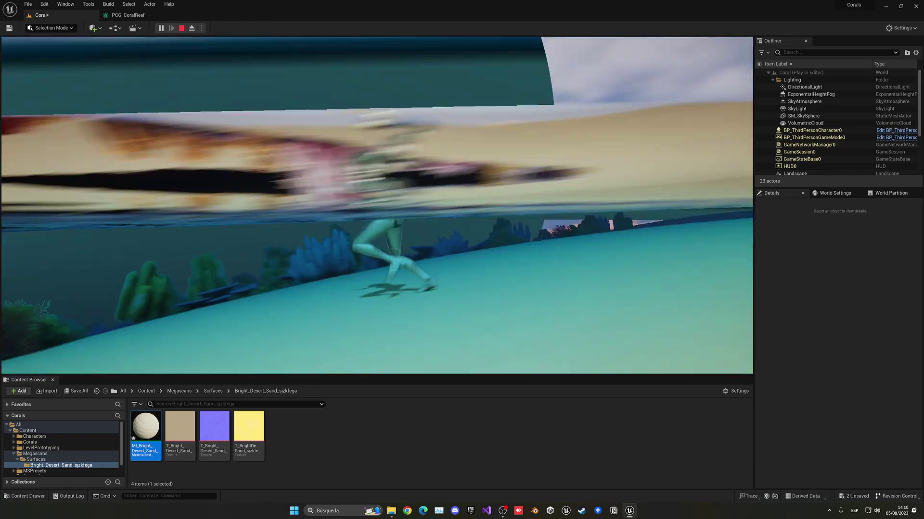
{"action": "key", "text": "w"}
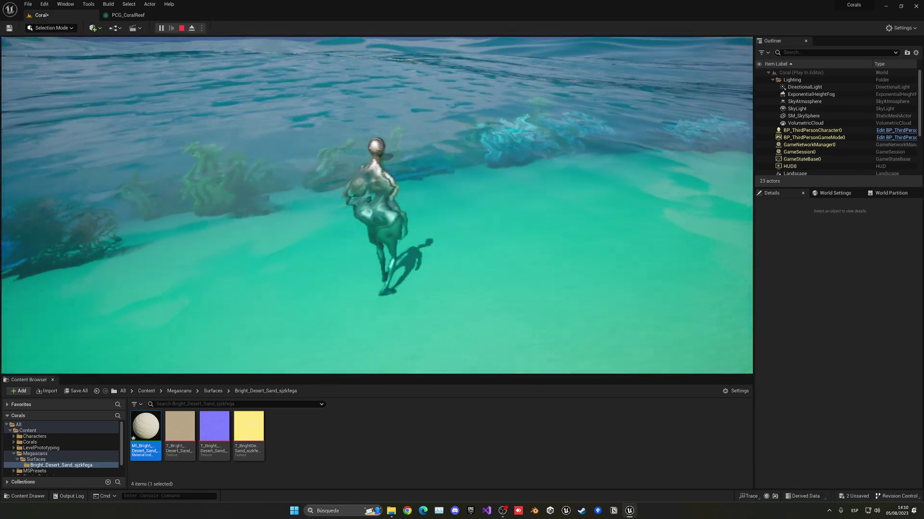
{"action": "key", "text": "Escape"}
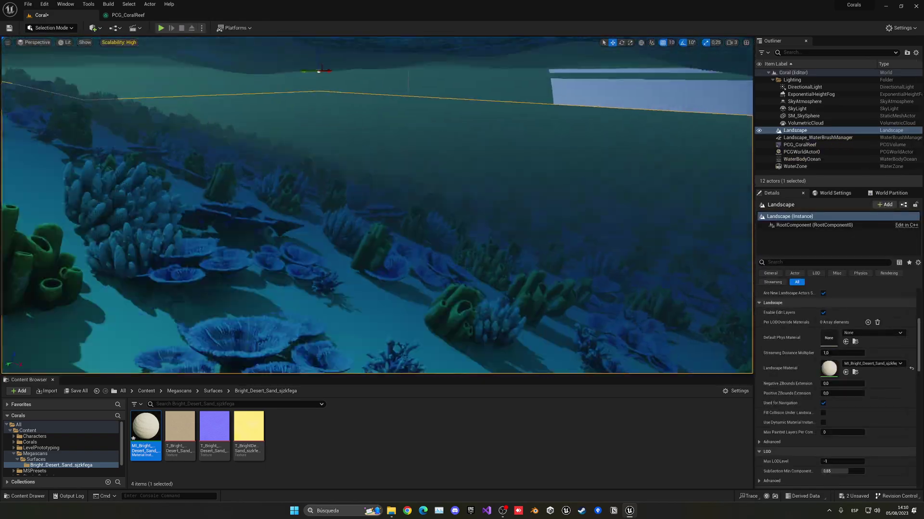
- Browse the Corals Meshes folder and select the Seaweeds_Seaweed_G_SM static mesh
{"action": "right_click_drag", "start_coordinate": [377, 206], "coordinate": [297, 382]}
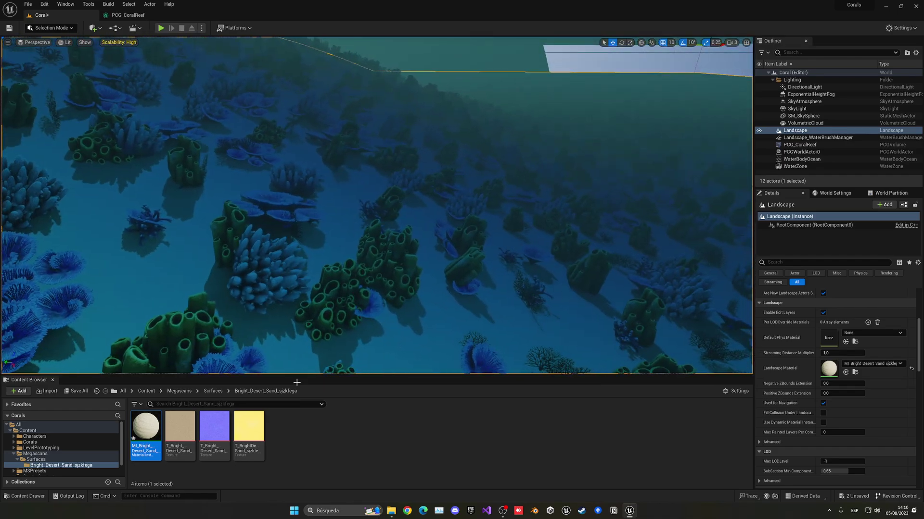
{"action": "left_click", "coordinate": [146, 391]}
{"action": "double_click", "coordinate": [164, 435]}
{"action": "double_click", "coordinate": [180, 431]}
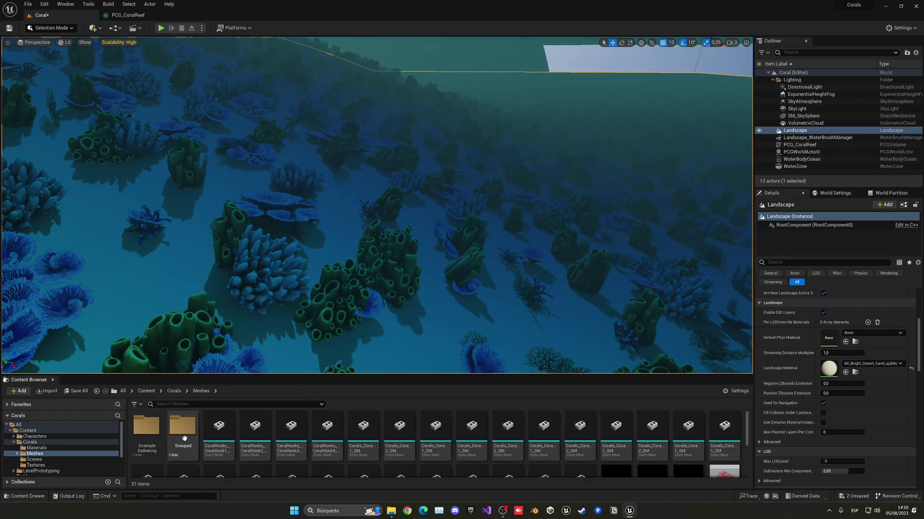
{"action": "scroll", "coordinate": [339, 442], "scroll_direction": "down", "scroll_amount": 2}
{"action": "scroll", "coordinate": [339, 441], "scroll_direction": "up", "scroll_amount": 2}
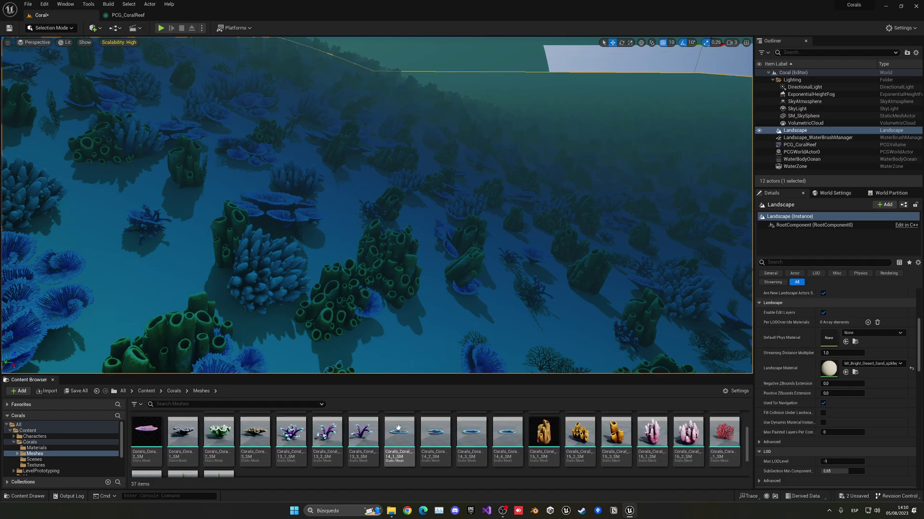
{"action": "scroll", "coordinate": [276, 456], "scroll_direction": "down", "scroll_amount": 2}
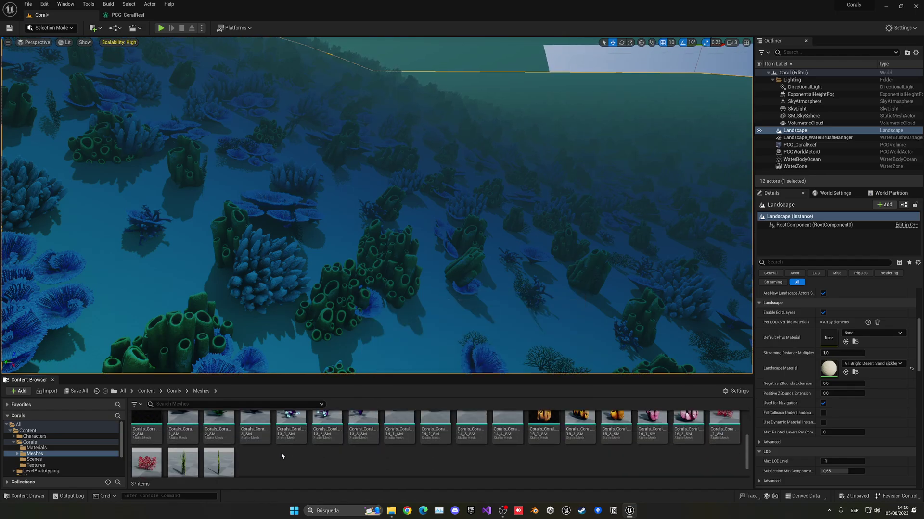
{"action": "scroll", "coordinate": [218, 467], "scroll_direction": "down", "scroll_amount": 1}
{"action": "left_click", "coordinate": [197, 462]}
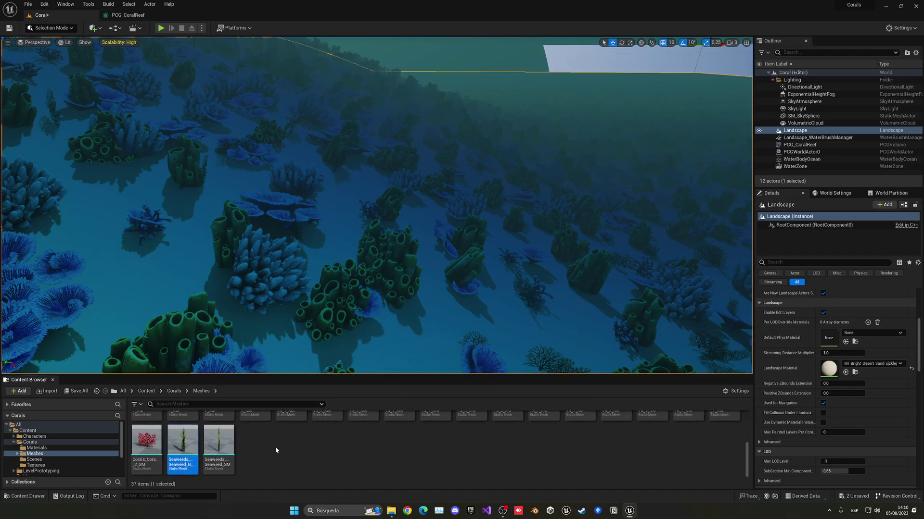
- Duplicate the second node chain below itself in the PCG_CoralReef graph and delete the copied Static Mesh Spawner
{"action": "left_click", "coordinate": [137, 16]}
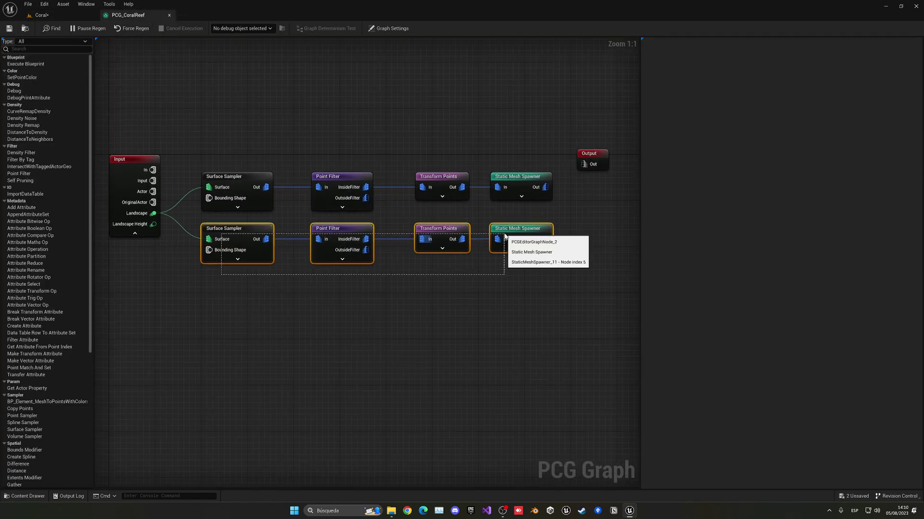
{"action": "left_click_drag", "start_coordinate": [504, 236], "coordinate": [505, 237]}
{"action": "key", "text": "ctrl+c"}
{"action": "key", "text": "ctrl+v"}
{"action": "left_click_drag", "start_coordinate": [376, 308], "coordinate": [340, 289]}
{"action": "left_click", "coordinate": [181, 273]}
{"action": "left_click", "coordinate": [518, 289]}
{"action": "key", "text": "Delete"}
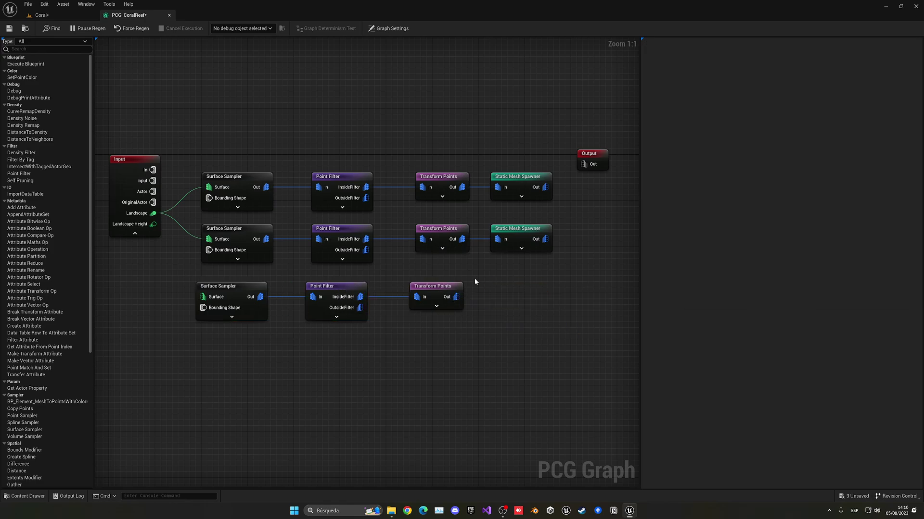
- Add a new Static Mesh Spawner after the third Transform Points and connect the Input's Landscape to the third Surface Sampler
{"action": "left_click_drag", "start_coordinate": [456, 297], "coordinate": [481, 297]}
{"action": "type", "text": "sta"}
{"action": "key", "text": "Return"}
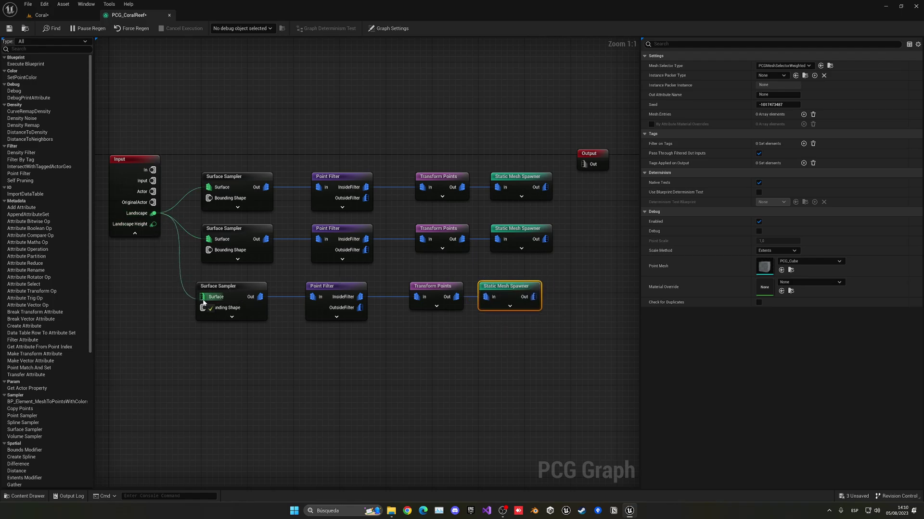
{"action": "key", "text": "F2"}
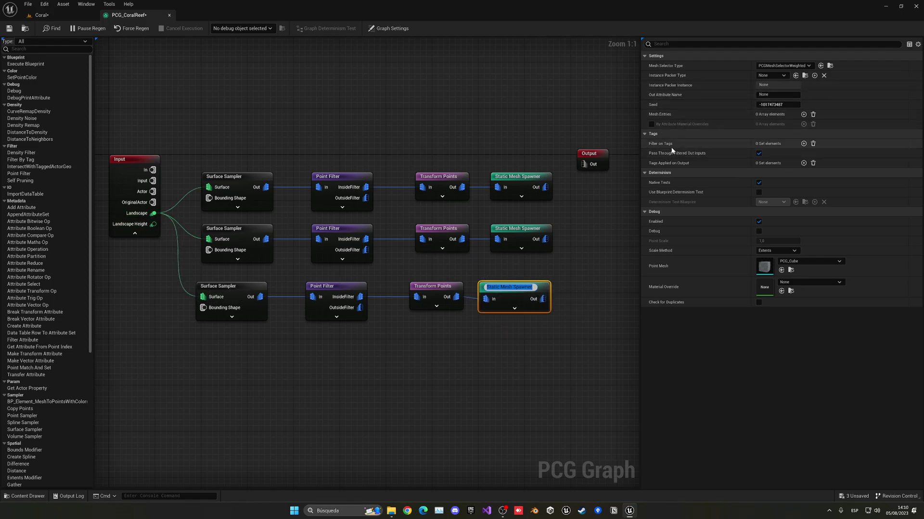
- Add one mesh entry to the new Static Mesh Spawner and assign Seaweeds_Seaweed_G_SM as its Static Mesh
{"action": "left_click", "coordinate": [802, 115]}
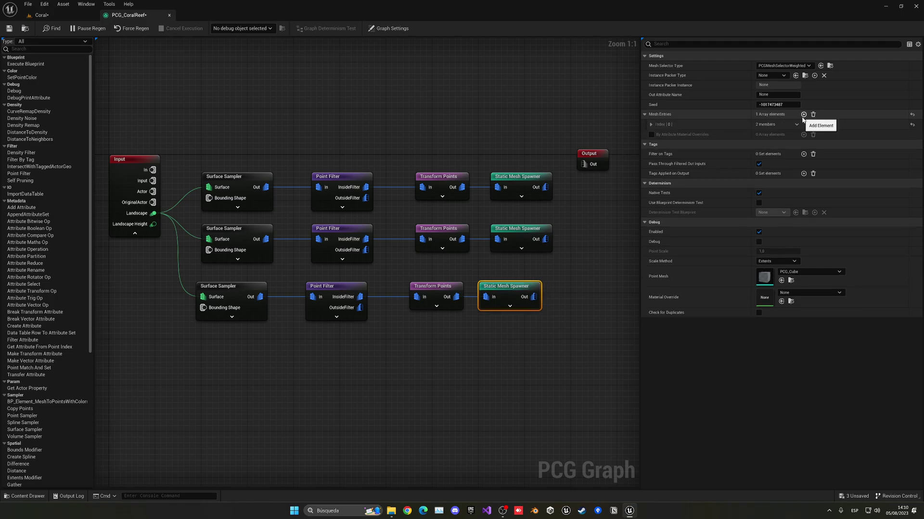
{"action": "left_click", "coordinate": [662, 124]}
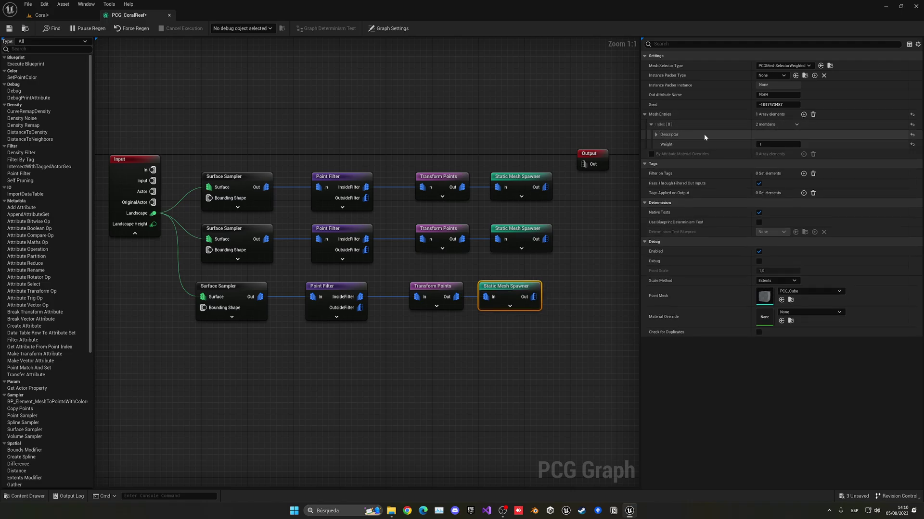
{"action": "left_click", "coordinate": [656, 135]}
{"action": "left_click", "coordinate": [810, 155]}
{"action": "type", "text": "s_S"}
{"action": "type", "text": "ea"}
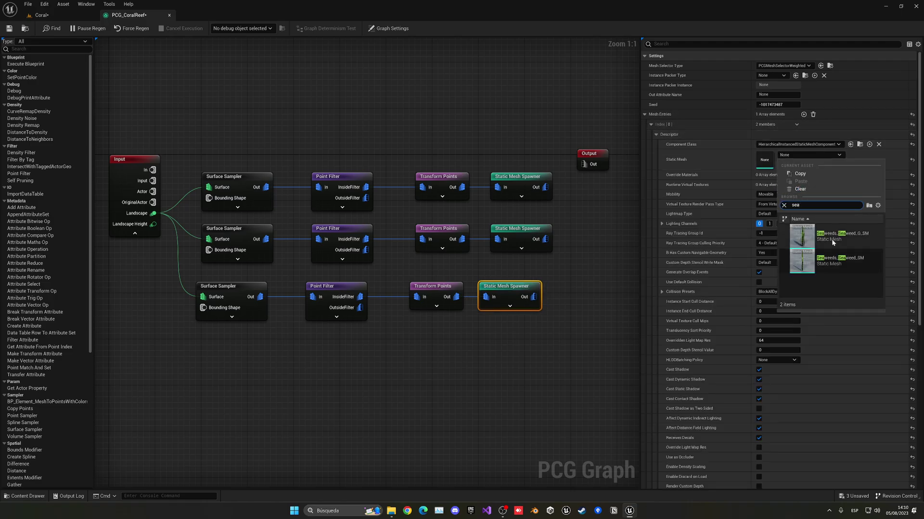
{"action": "left_click", "coordinate": [841, 241]}
{"action": "right_click_drag", "start_coordinate": [606, 267], "coordinate": [603, 253]}
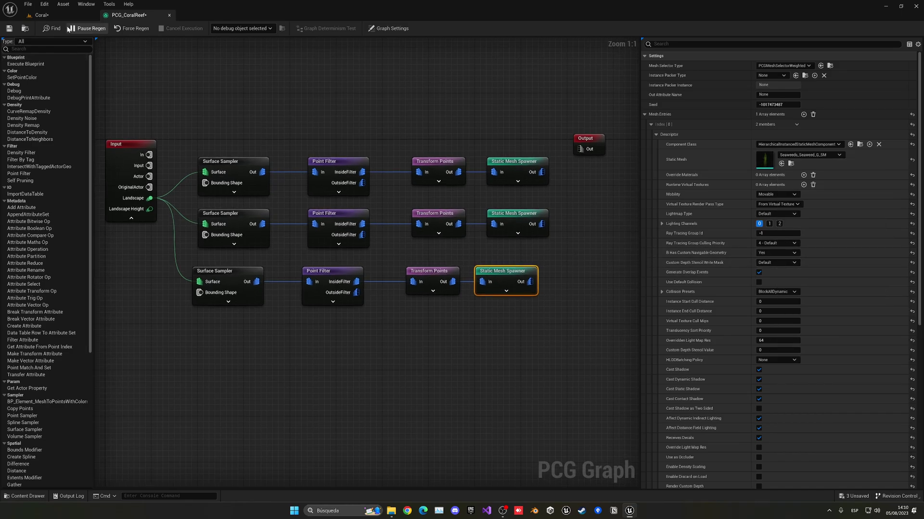
- Try a Scale Min of 5 on the seaweed chain's Transform Points and check the seaweed in the level
{"action": "left_click", "coordinate": [40, 15]}
{"action": "left_click", "coordinate": [128, 15]}
{"action": "left_click", "coordinate": [432, 273]}
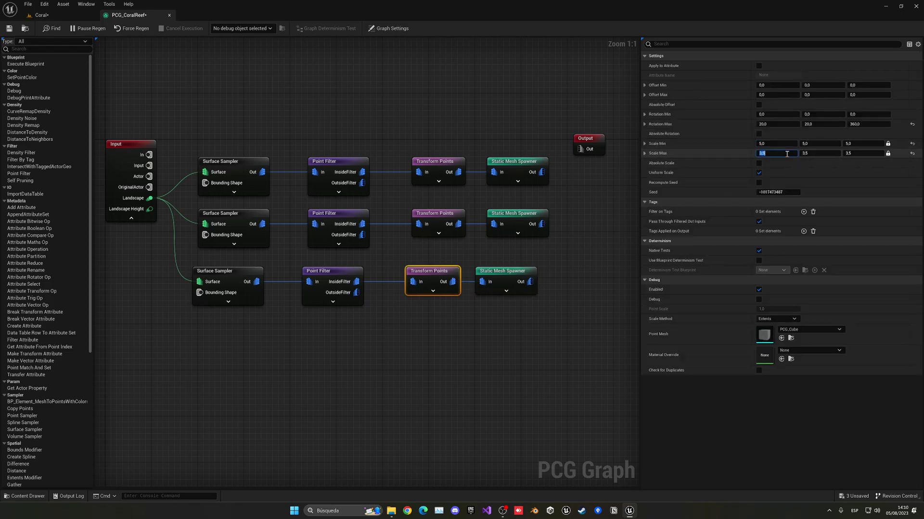
{"action": "right_click_drag", "start_coordinate": [538, 191], "coordinate": [528, 189]}
{"action": "left_click", "coordinate": [82, 17]}
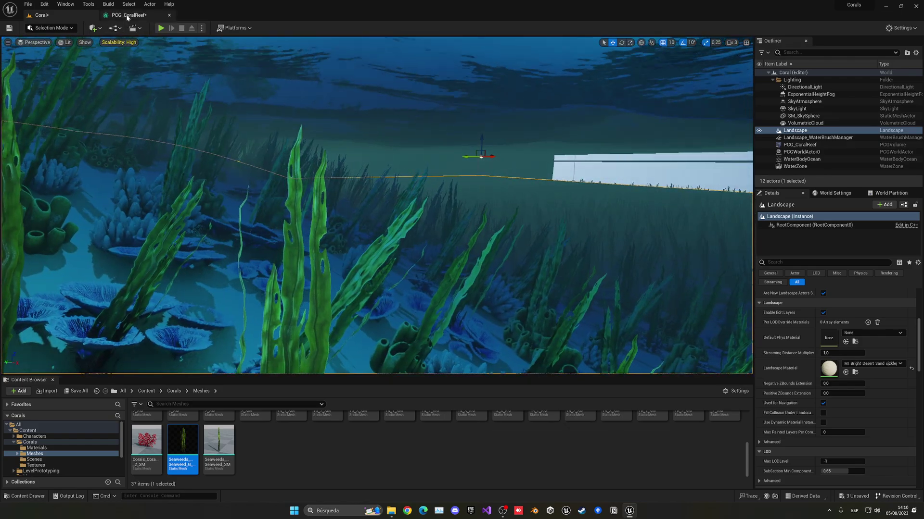
- Set the seaweed Transform Points to Scale Min 3 and Scale Max 4, then inspect the seaweed in the Coral level
{"action": "left_click", "coordinate": [128, 15]}
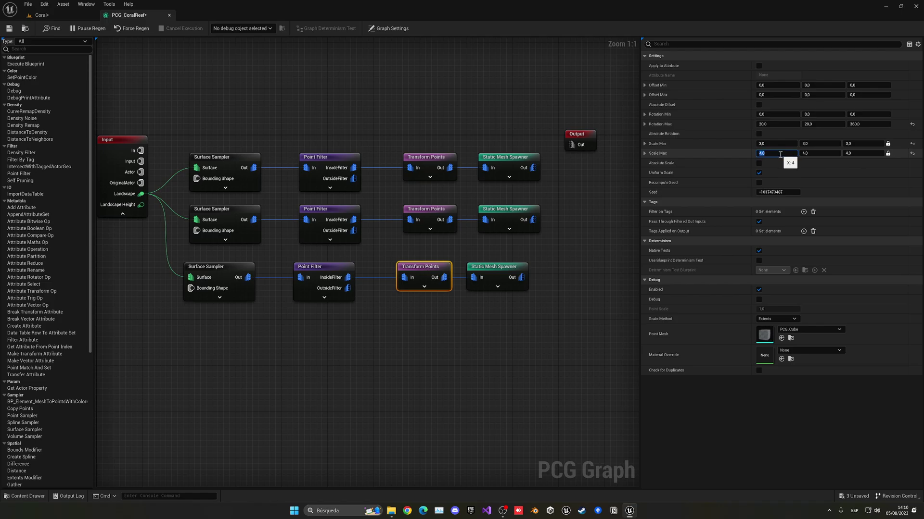
{"action": "left_click", "coordinate": [23, 28]}
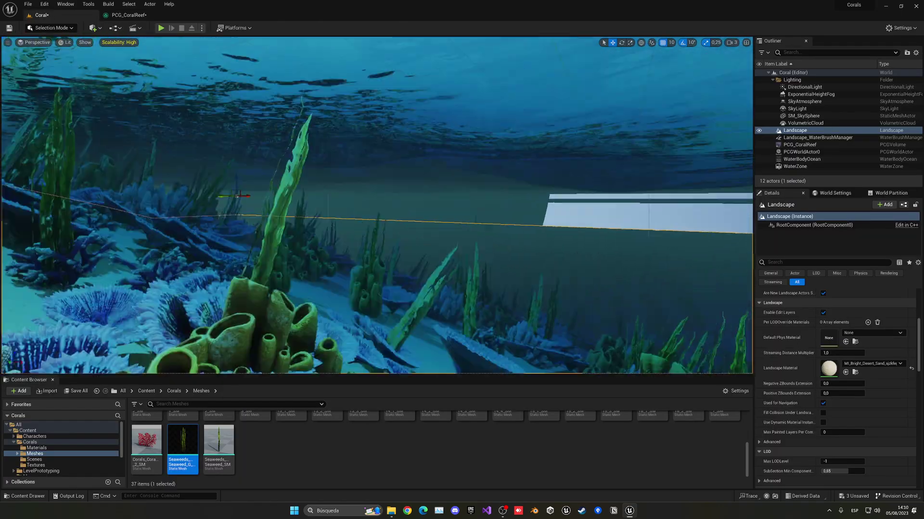
{"action": "key", "text": "d"}
{"action": "right_click_drag", "start_coordinate": [377, 205], "coordinate": [366, 280]}
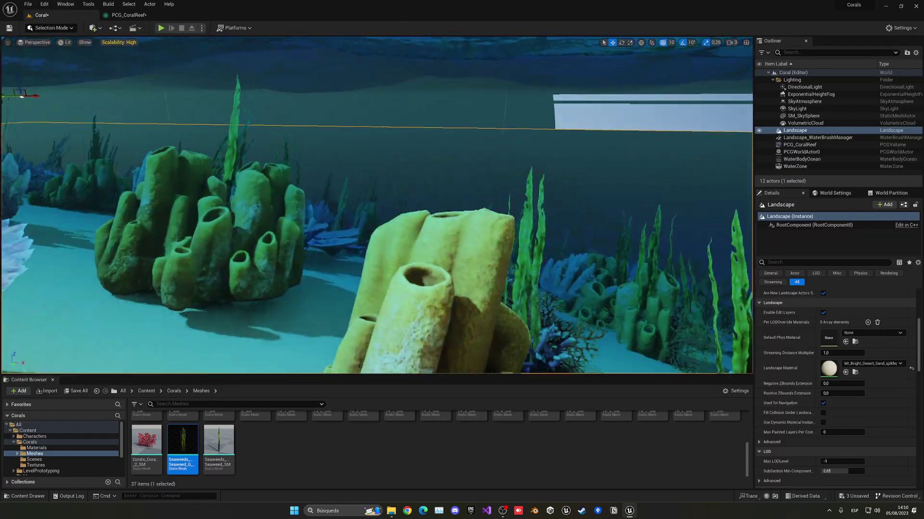
{"action": "key", "text": "f"}
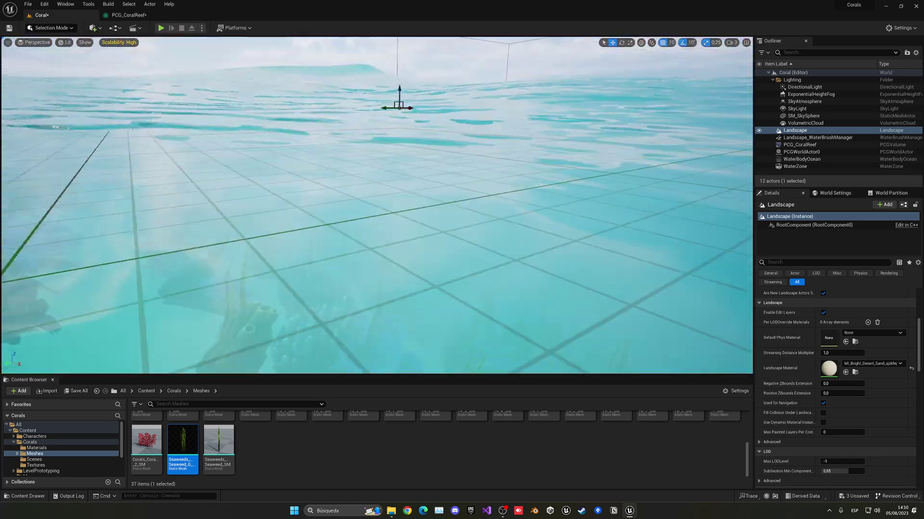
{"action": "key", "text": "q"}
- Set the first chain's Transform Points to Offset Min 5 and Offset Max 20 in X and Y
{"action": "left_click", "coordinate": [128, 15]}
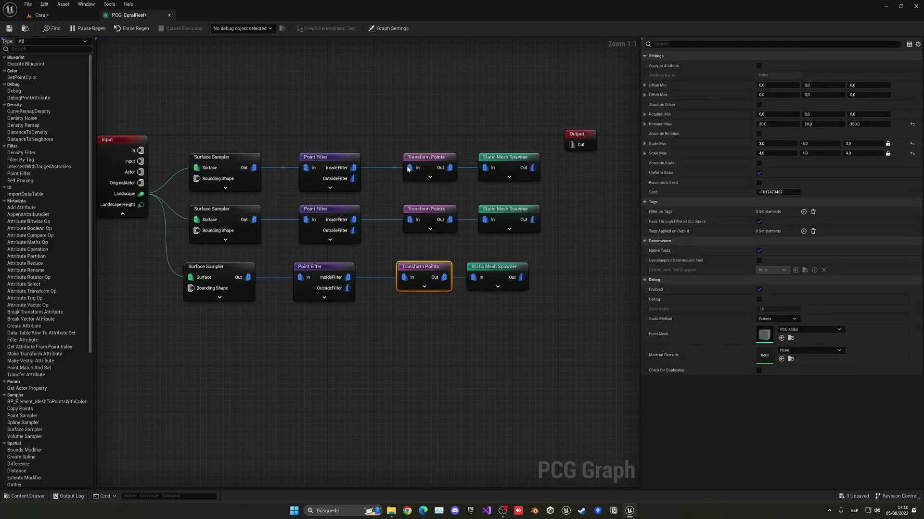
{"action": "left_click", "coordinate": [431, 162]}
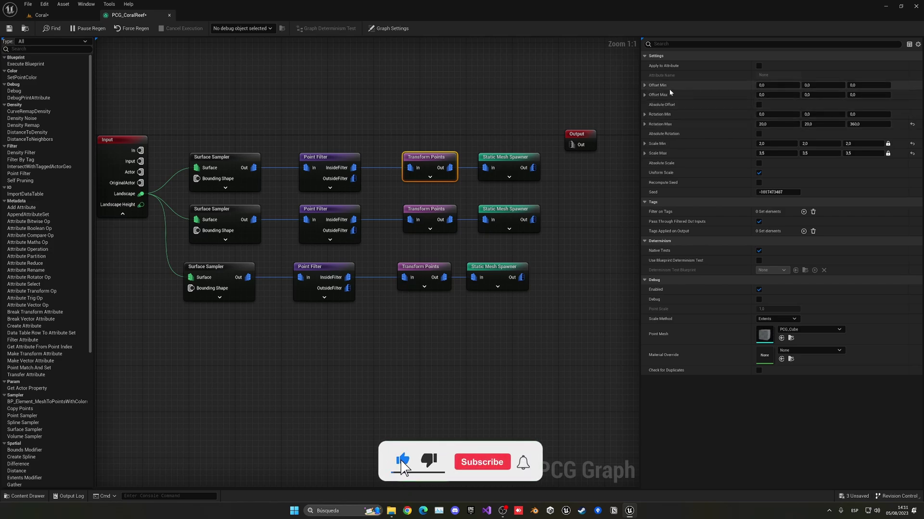
{"action": "left_click", "coordinate": [777, 85]}
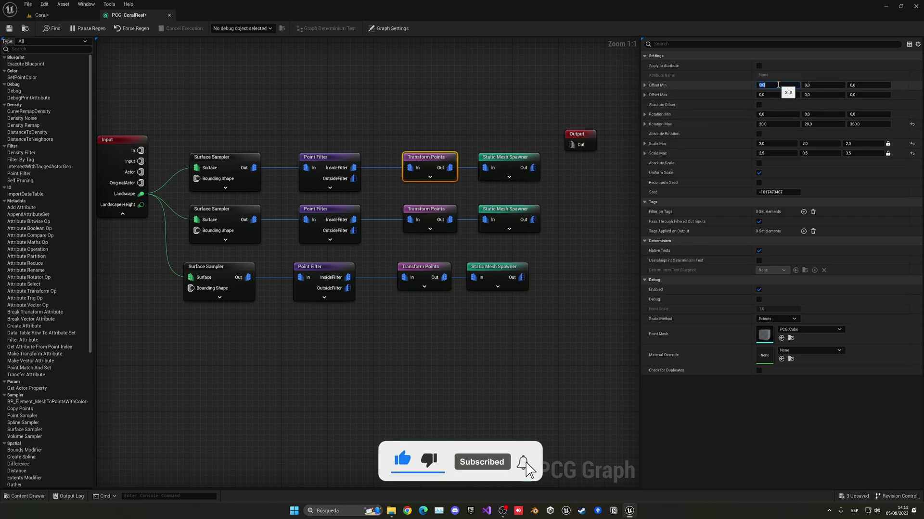
{"action": "left_click", "coordinate": [781, 95]}
{"action": "type", "text": "20"}
{"action": "left_click", "coordinate": [778, 84]}
{"action": "type", "text": "5"}
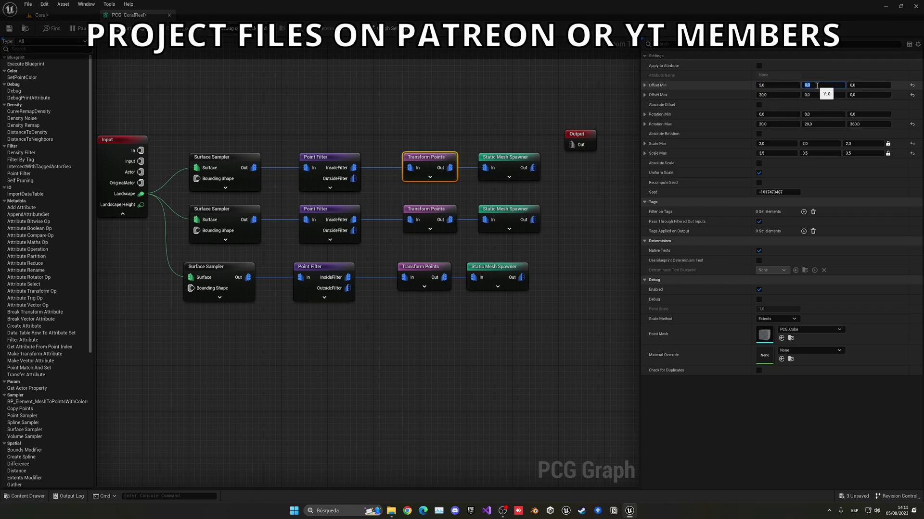
{"action": "type", "text": "5"}
{"action": "left_click", "coordinate": [819, 95]}
{"action": "type", "text": "2"}
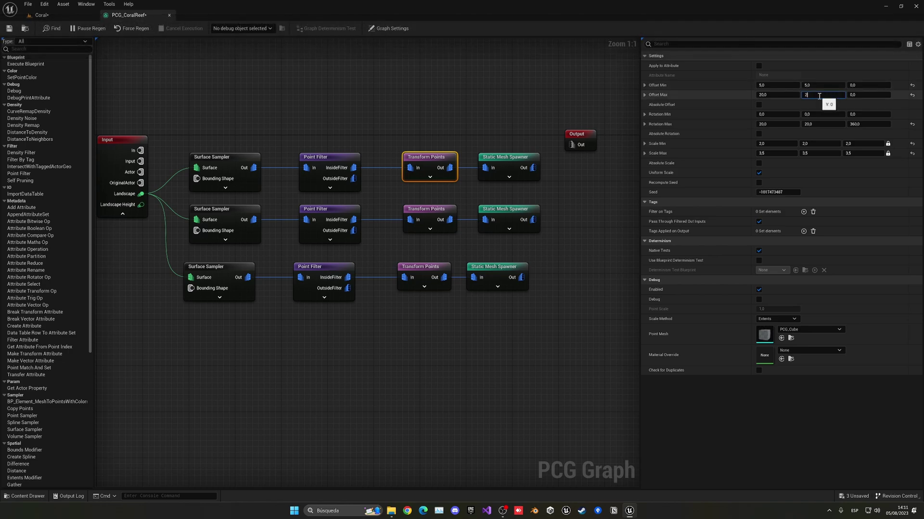
{"action": "type", "text": "0"}
{"action": "key", "text": "Return"}
- Give the second chain's Transform Points an Offset Min of 5 and an Offset Max of 20 in X and Y
{"action": "left_click", "coordinate": [447, 209]}
{"action": "left_click", "coordinate": [824, 87]}
{"action": "left_click", "coordinate": [782, 85]}
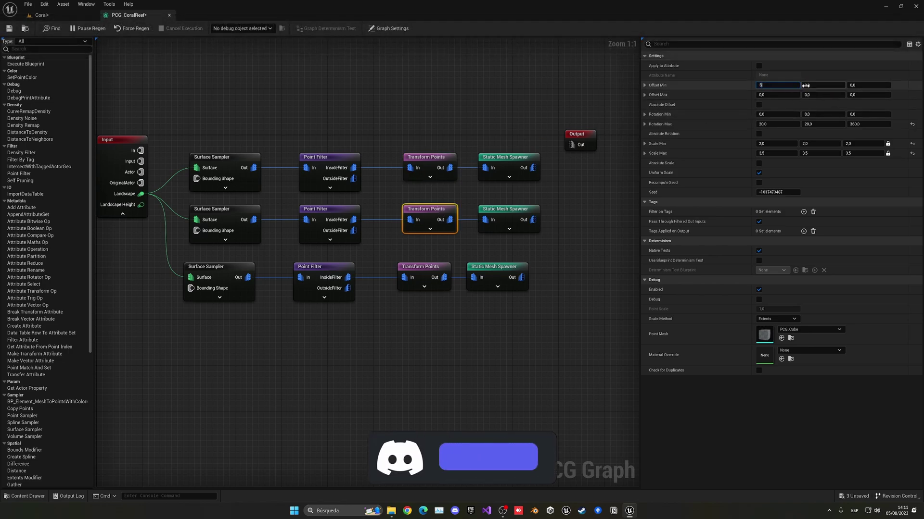
{"action": "type", "text": "5"}
{"action": "key", "text": "Return"}
{"action": "type", "text": "20"}
{"action": "key", "text": "Return"}
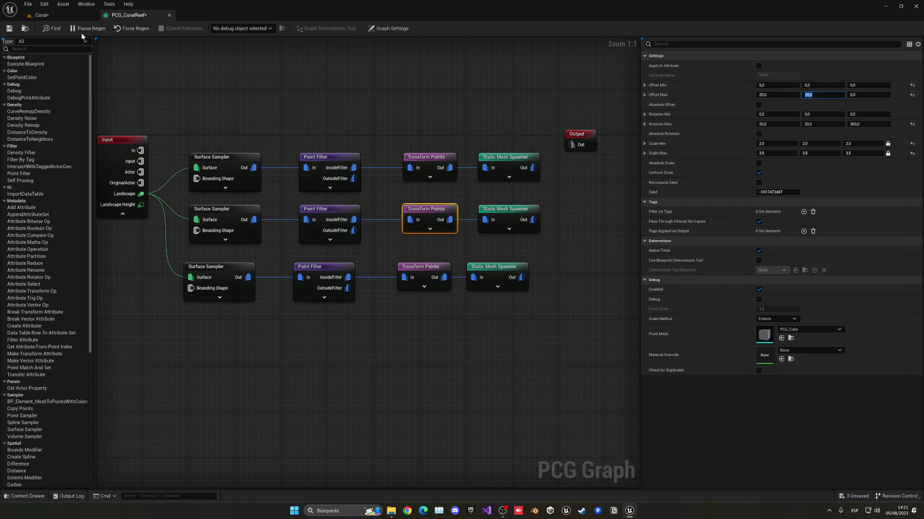
- Return to the Coral level, look over the reef and play it, running the character through the shallow water near the seaweed
{"action": "left_click", "coordinate": [40, 15]}
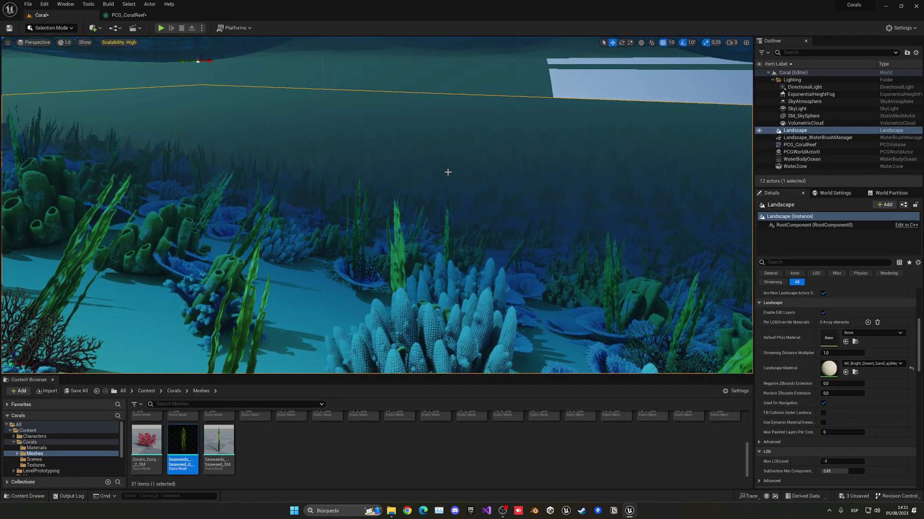
{"action": "right_click_drag", "start_coordinate": [452, 172], "coordinate": [404, 190]}
{"action": "key", "text": "alt+p"}
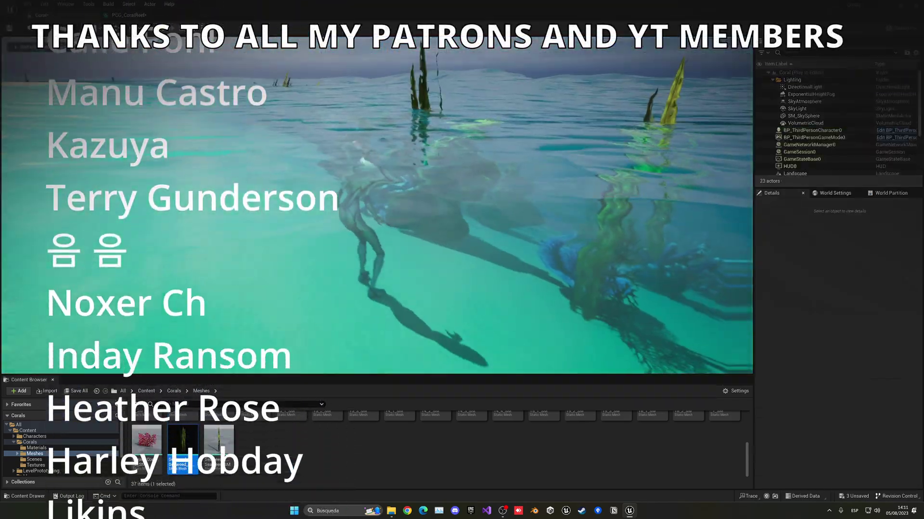
{"action": "key", "text": "s"}
{"action": "key", "text": "a"}
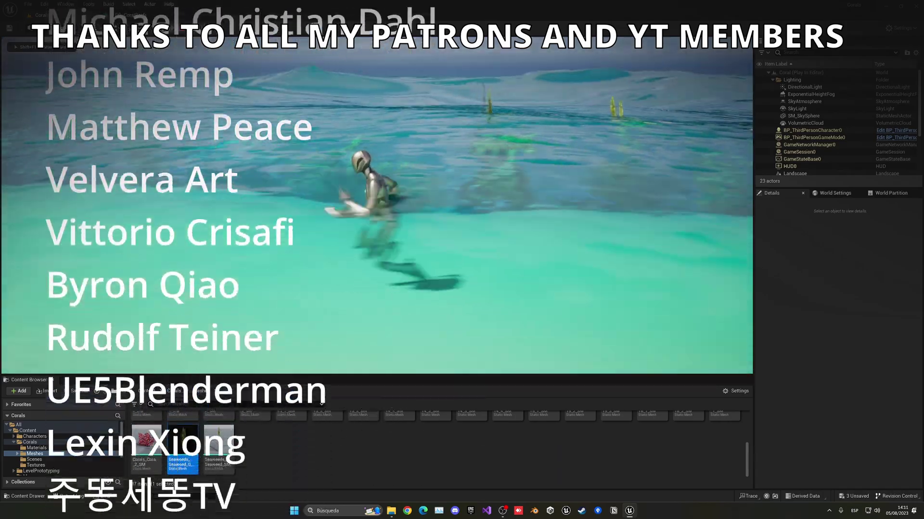
{"action": "key", "text": "d"}
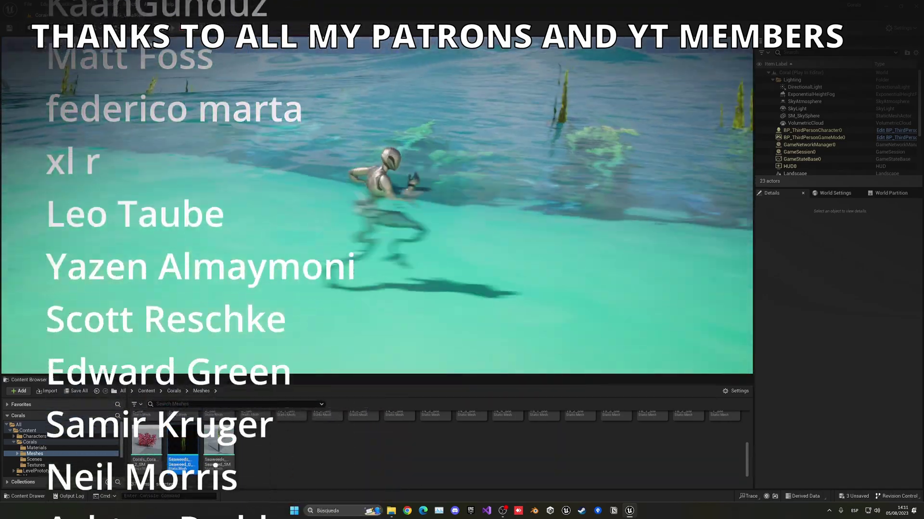